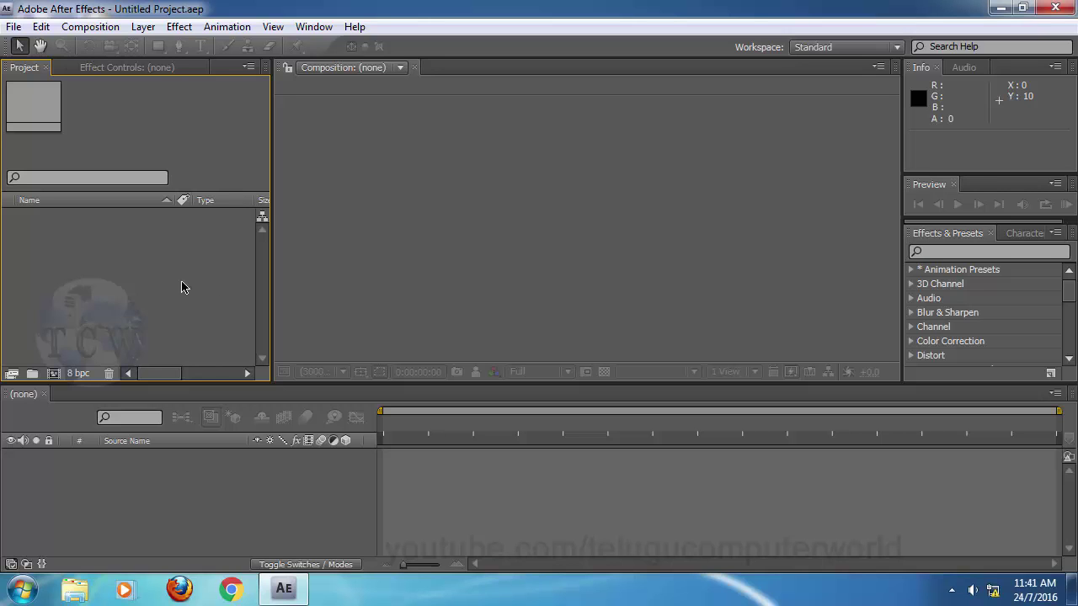
Step: Create a composition with the PAL D1/DV Widescreen Square Pixel preset, 1050 x 576 px, 25 fps and a 10-second duration
left_click(53, 373)
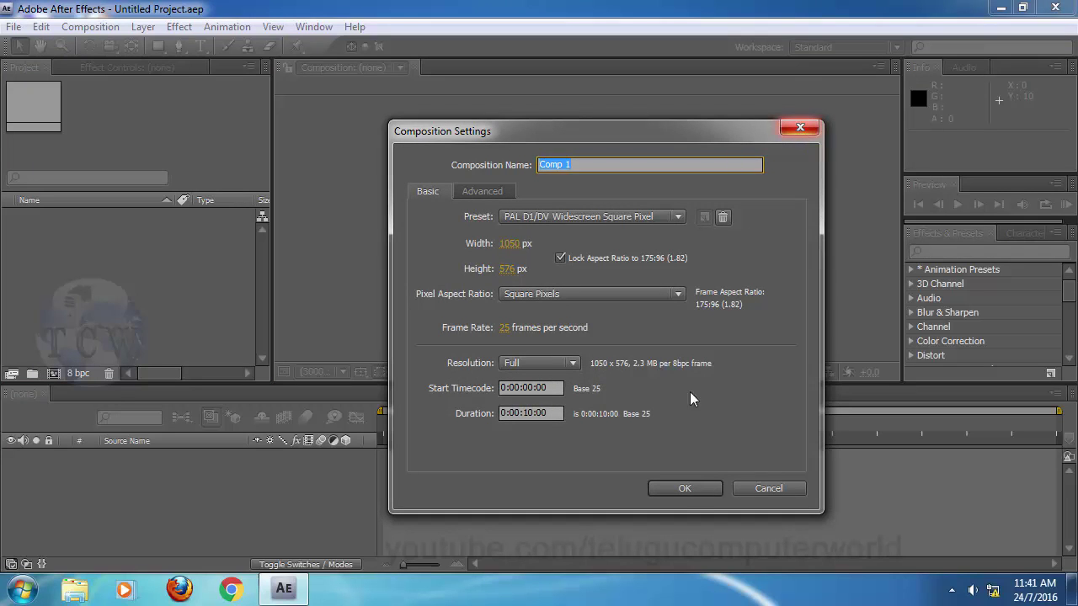
left_click(685, 489)
Step: Import the video GDM_1 from the Videos folder and the video for3D from the Footage folder into the project
double_click(151, 291)
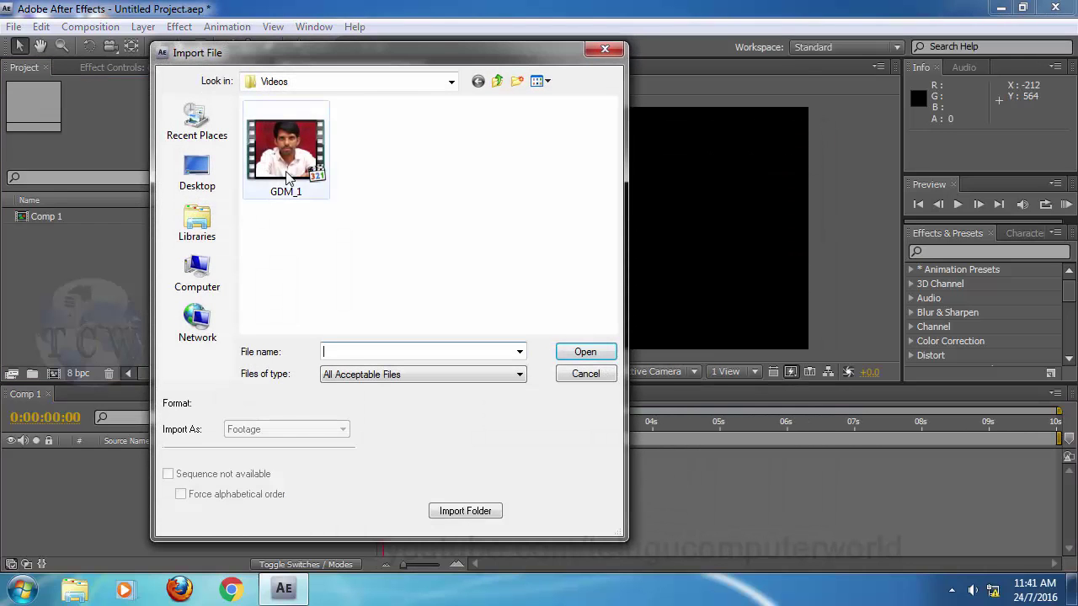
left_click(290, 169)
left_click(585, 352)
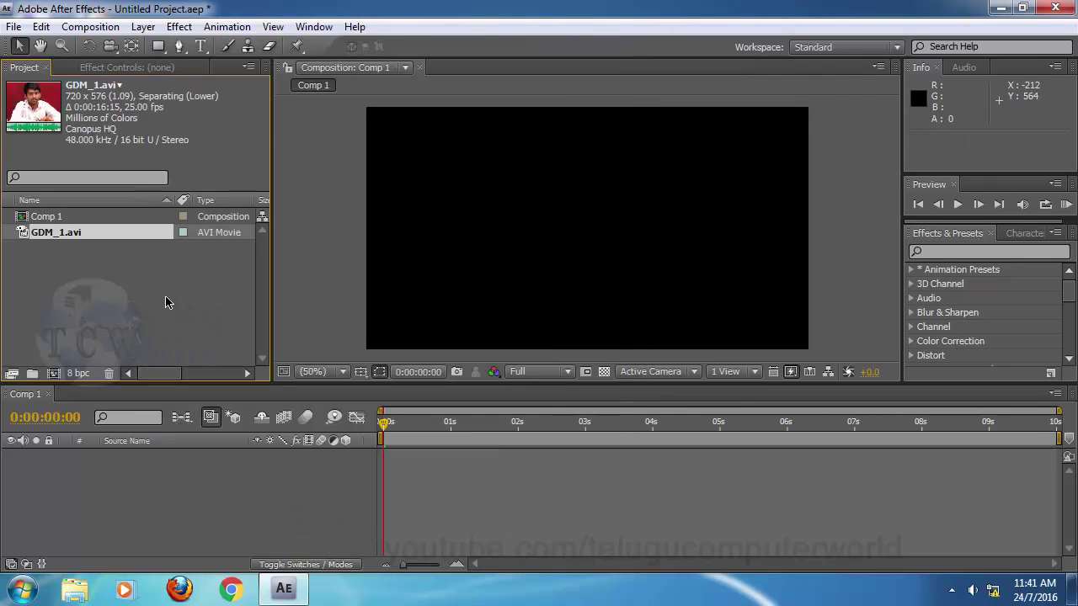
double_click(165, 301)
left_click(497, 80)
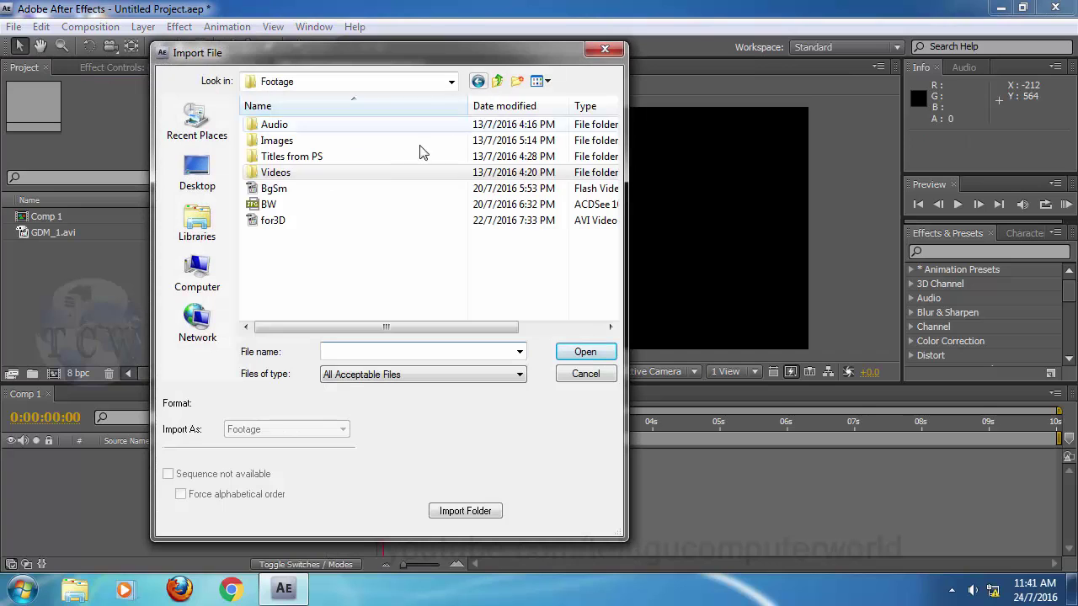
left_click(267, 222)
left_click(582, 354)
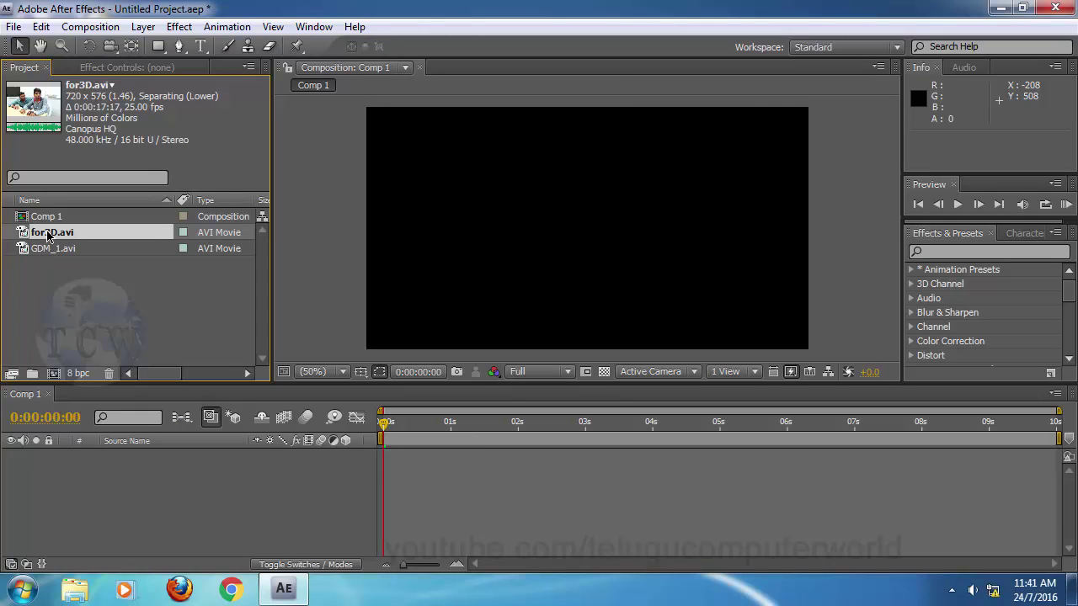
Step: Place for3D.avi in the composition and add GDM_1.avi as a layer above it
left_click_drag(52, 236, 570, 248)
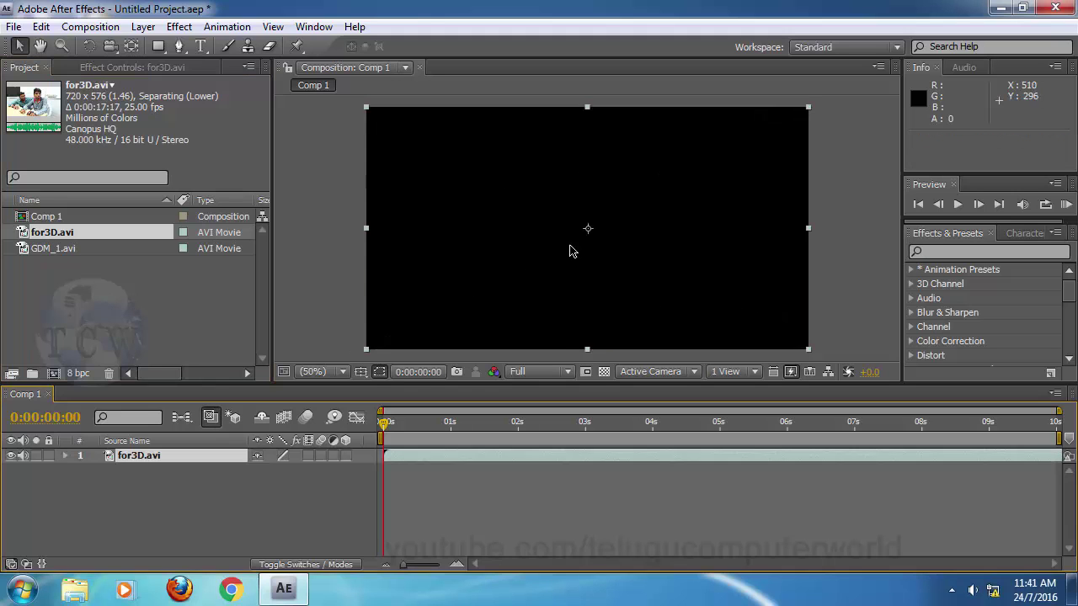
left_click_drag(52, 250, 623, 250)
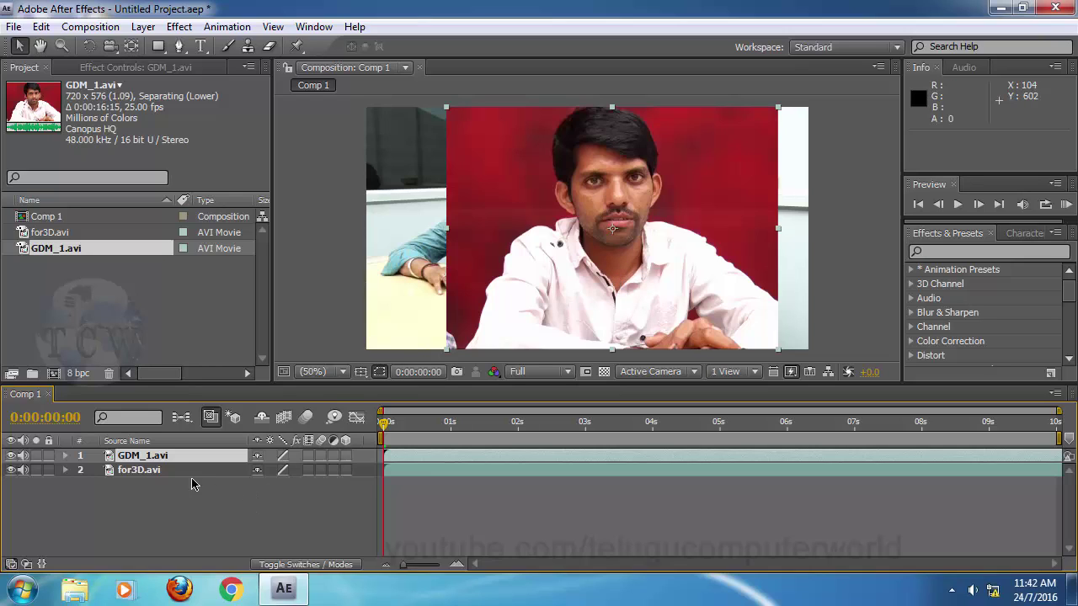
left_click(155, 471)
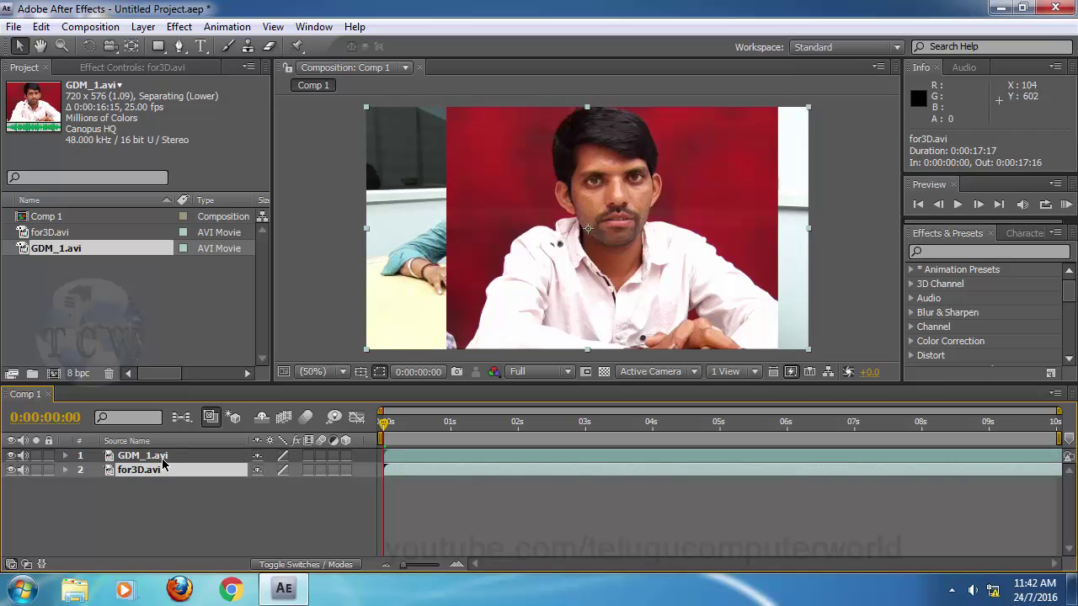
left_click(164, 459)
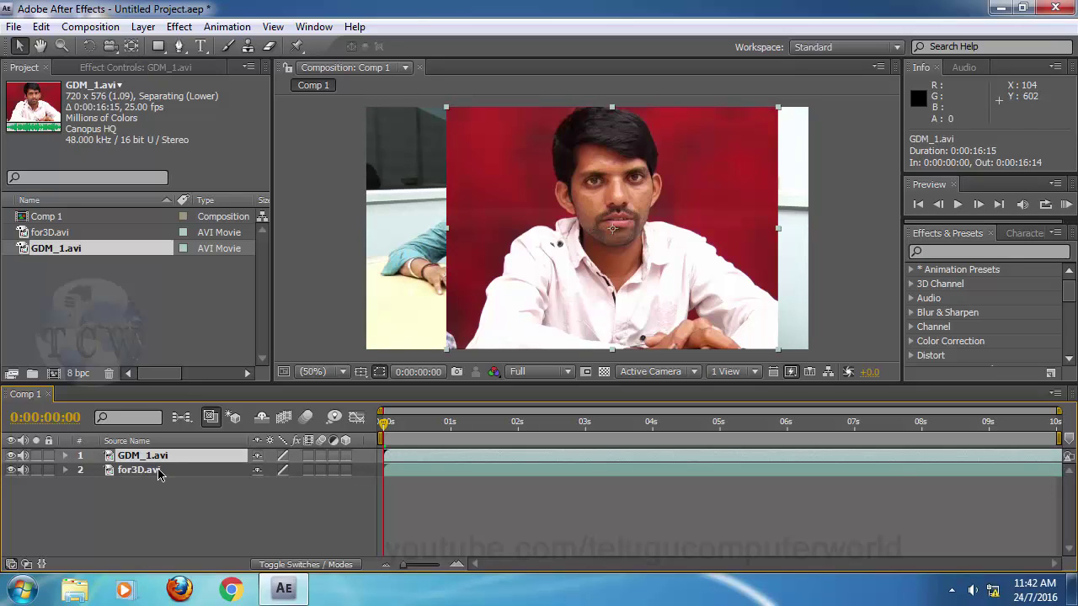
left_click(158, 474)
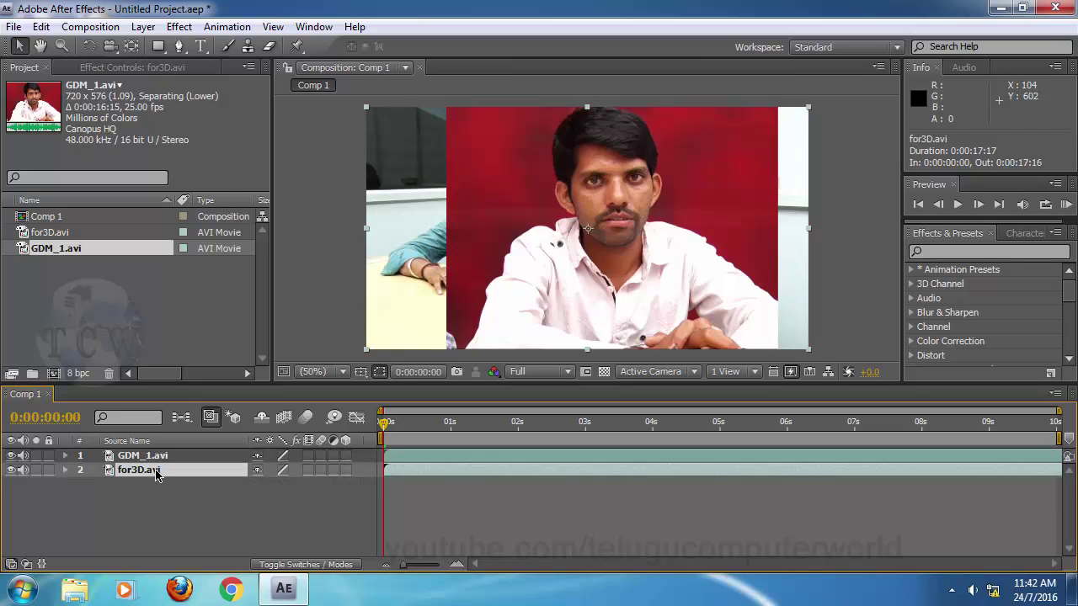
left_click(162, 460)
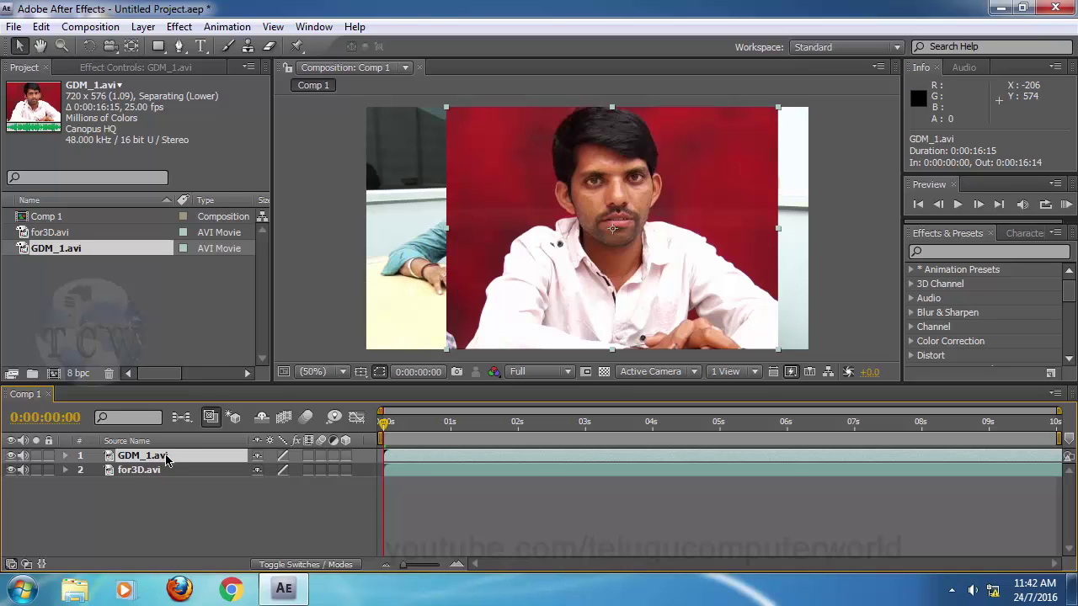
left_click(143, 471)
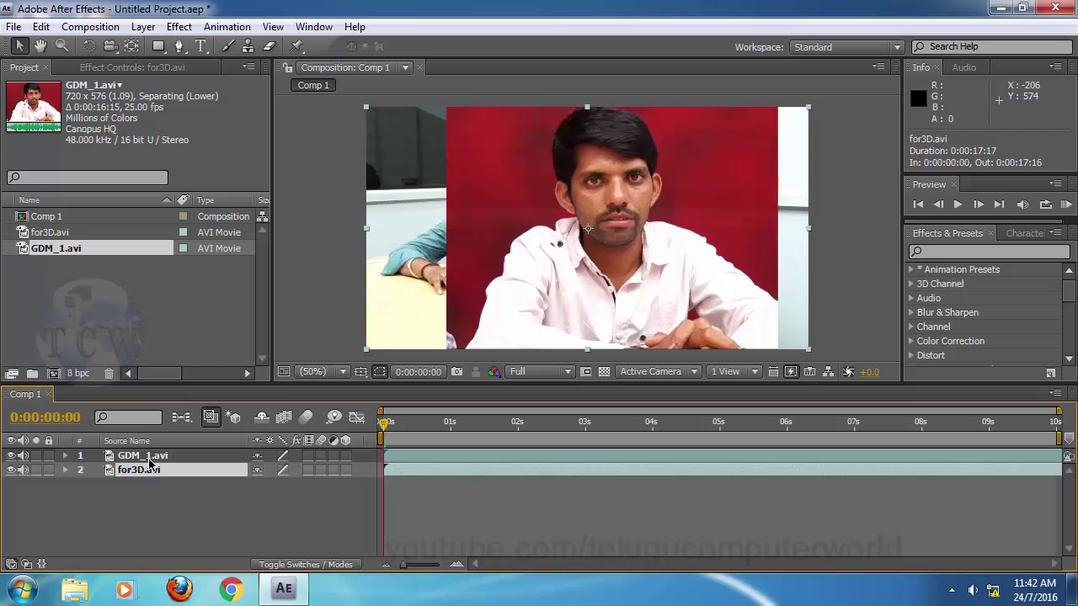
left_click(149, 459)
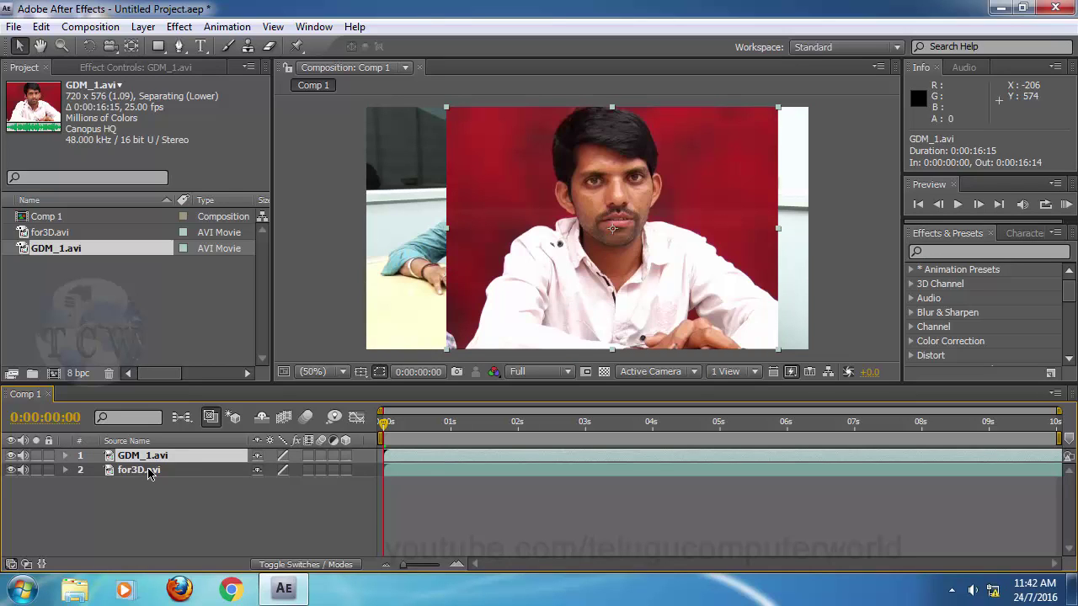
left_click(147, 472)
left_click(165, 457)
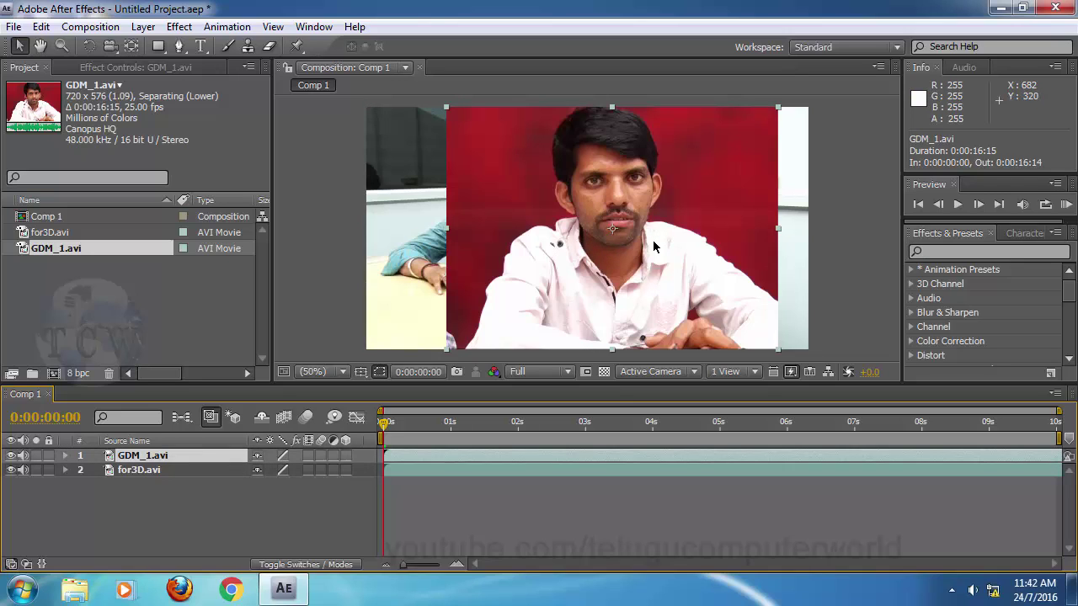
left_click(177, 26)
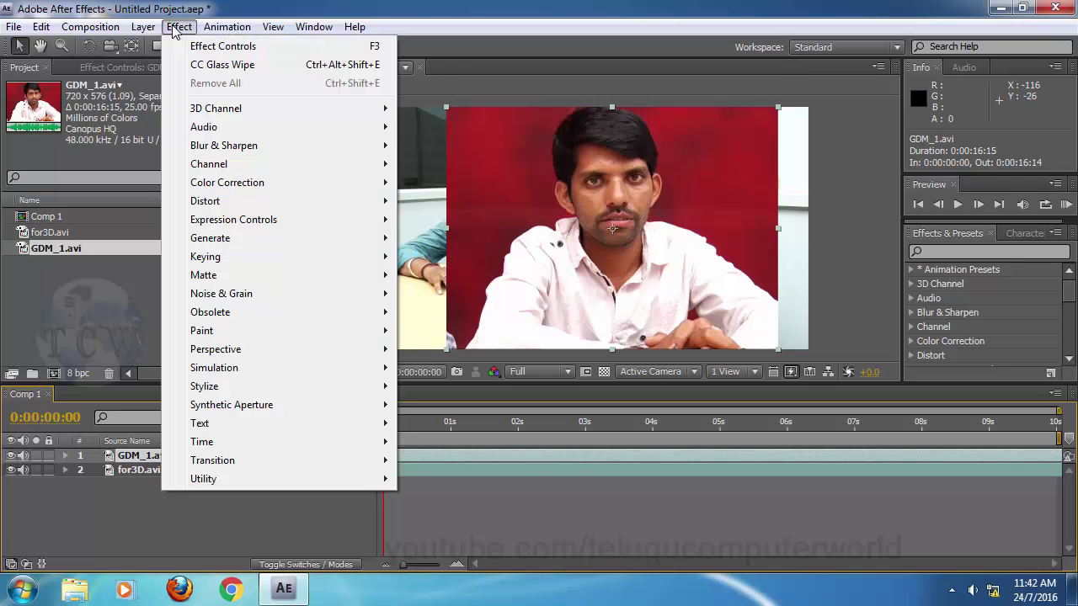
left_click(409, 187)
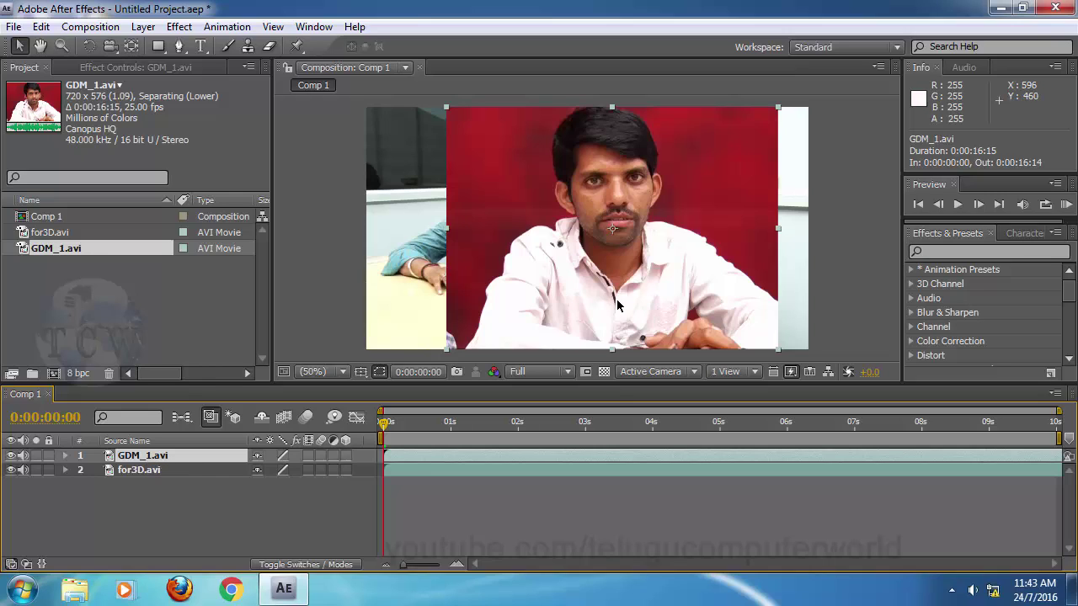
Step: Apply the Brightness & Contrast effect to the GDM_1.avi layer with Brightness 23 and Contrast 20
left_click(180, 29)
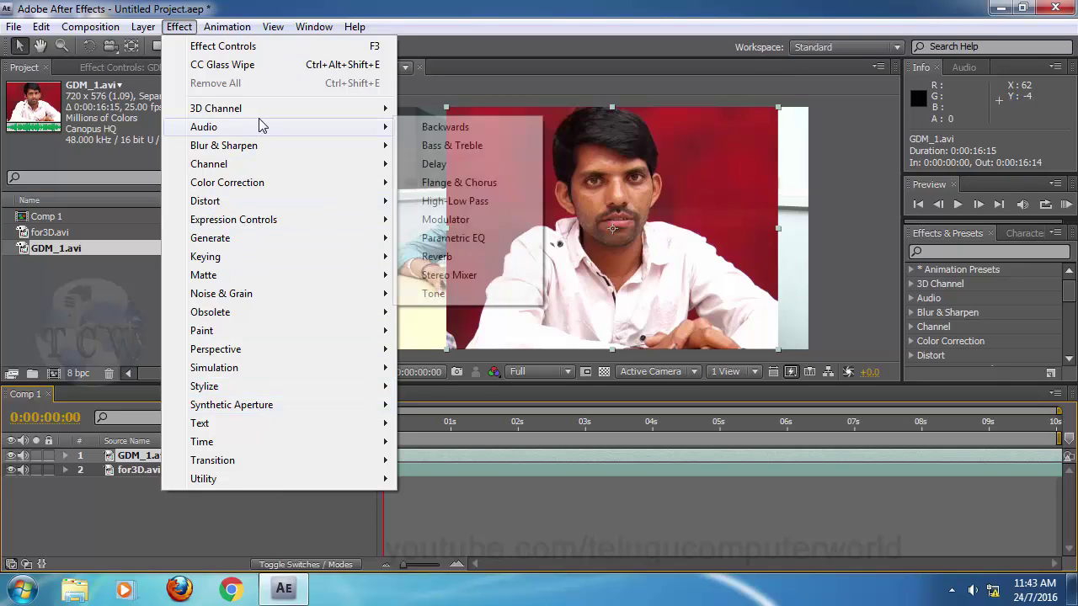
mouse_move(289, 109)
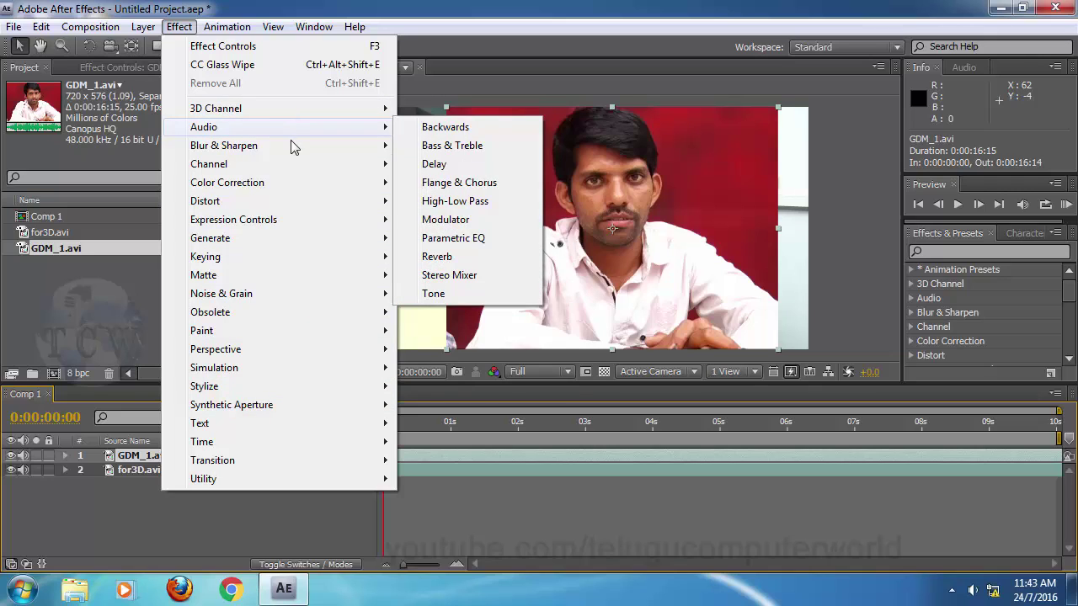
mouse_move(291, 147)
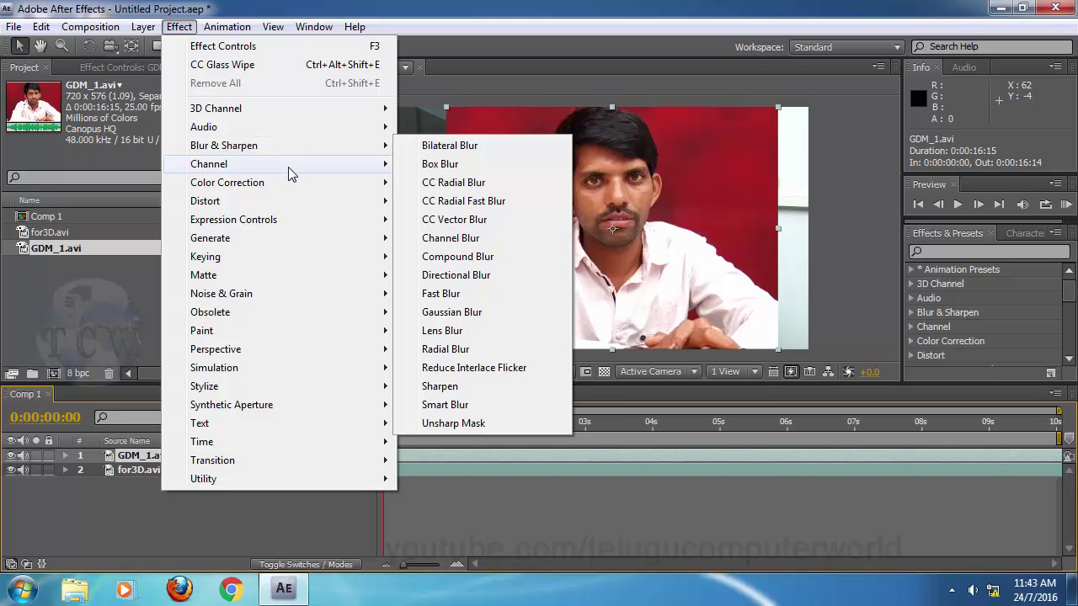
mouse_move(288, 185)
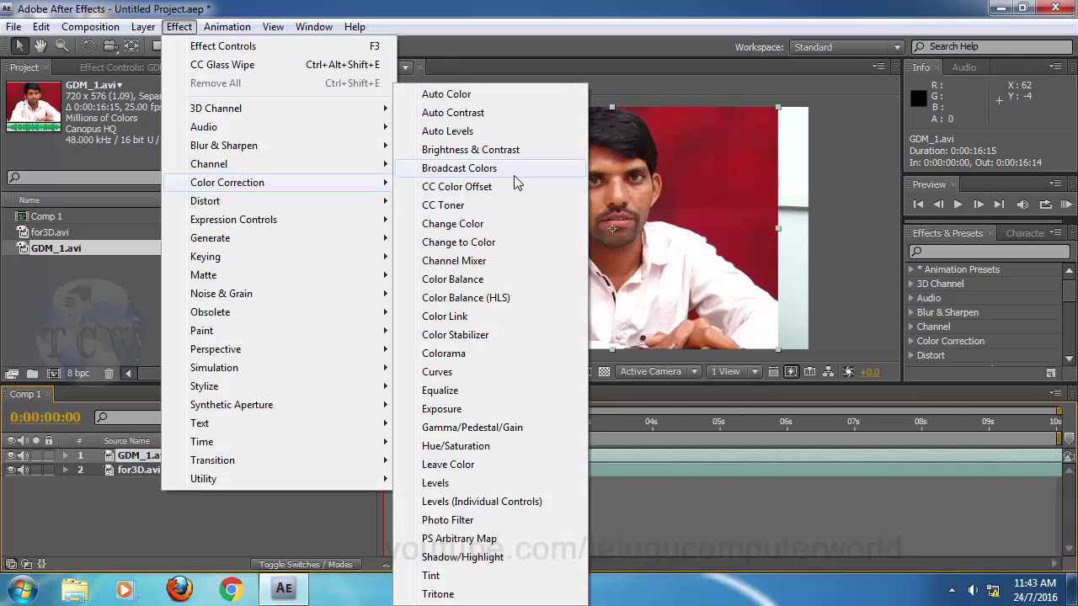
left_click(461, 152)
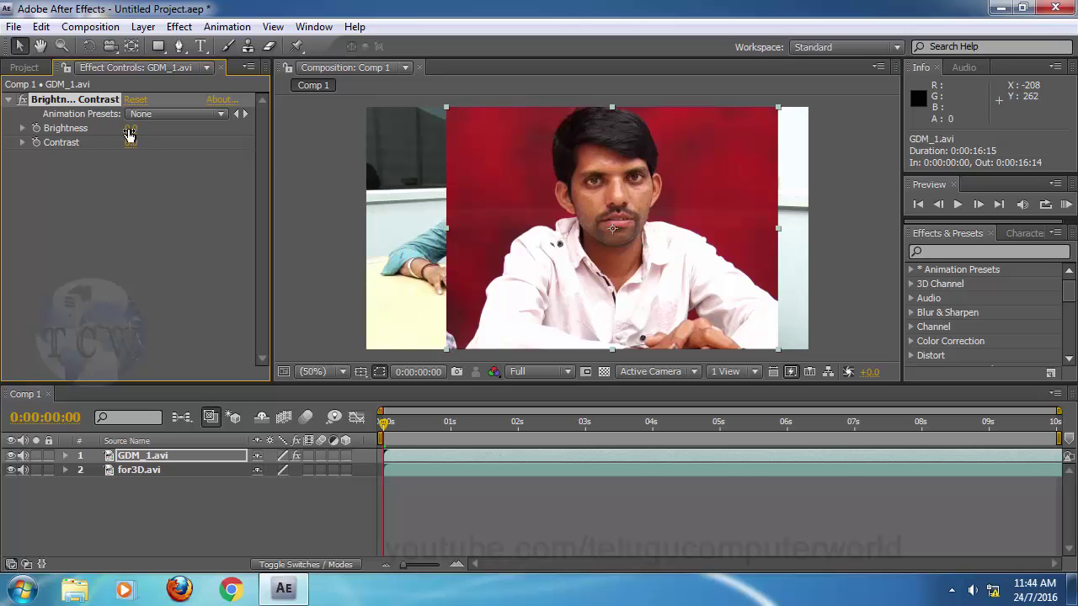
mouse_move(129, 135)
left_mouse_down()
mouse_move(179, 127)
mouse_move(88, 128)
mouse_move(145, 128)
left_mouse_up()
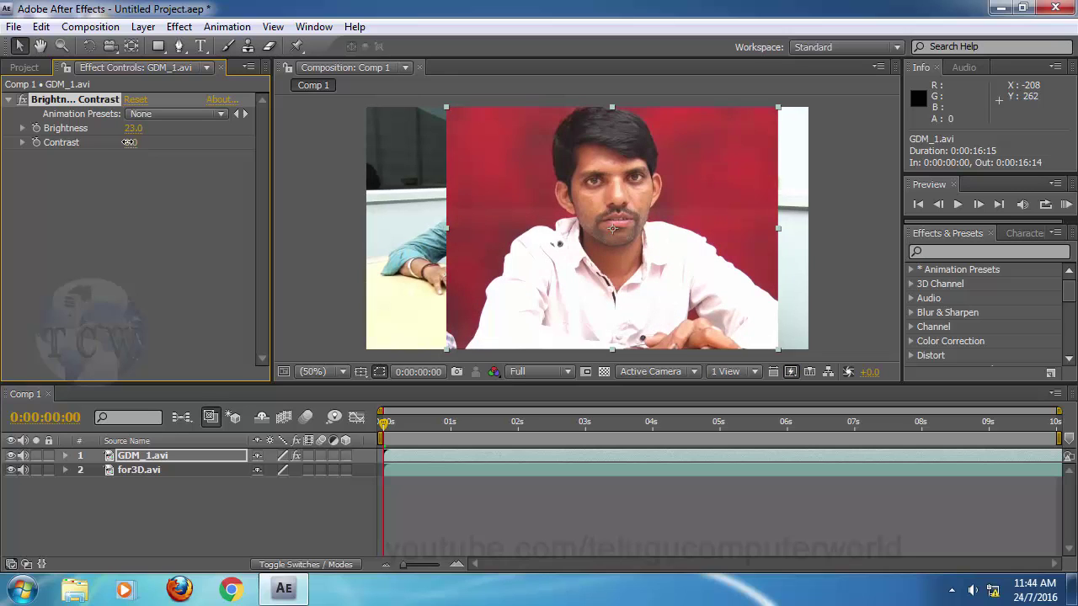
left_click_drag(128, 143, 146, 142)
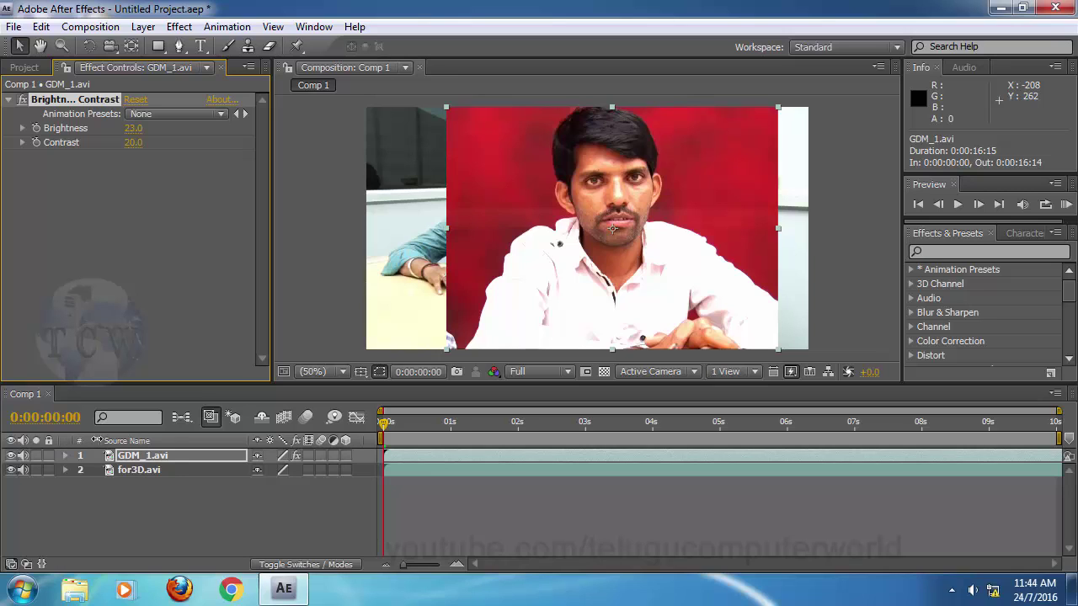
Step: Reveal the GDM_1.avi layer's effects in the timeline and toggle Brightness & Contrast off and on to compare the picture
left_click(168, 457)
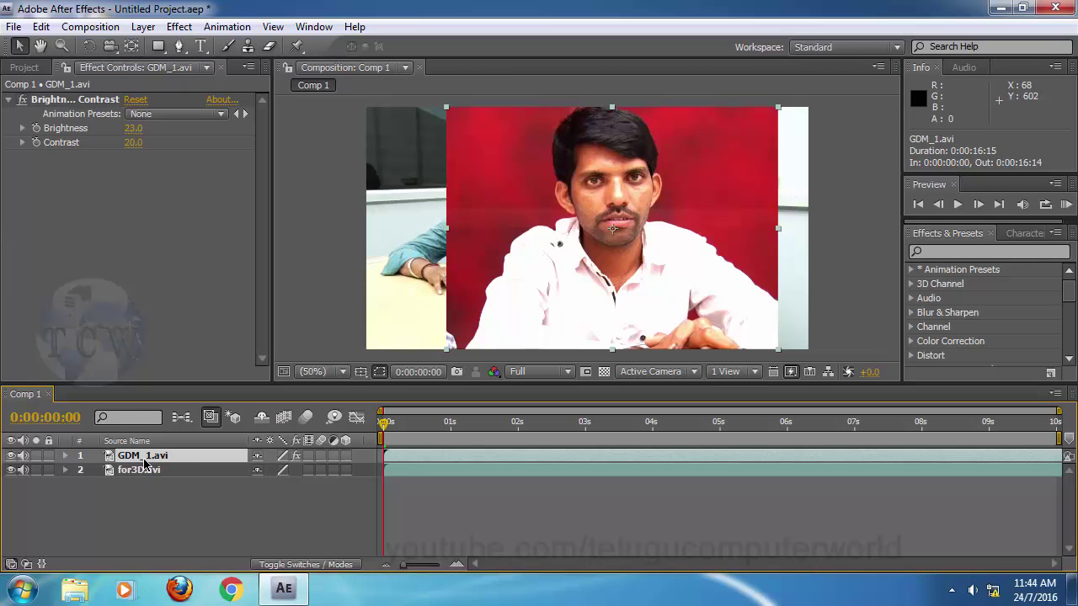
key("e")
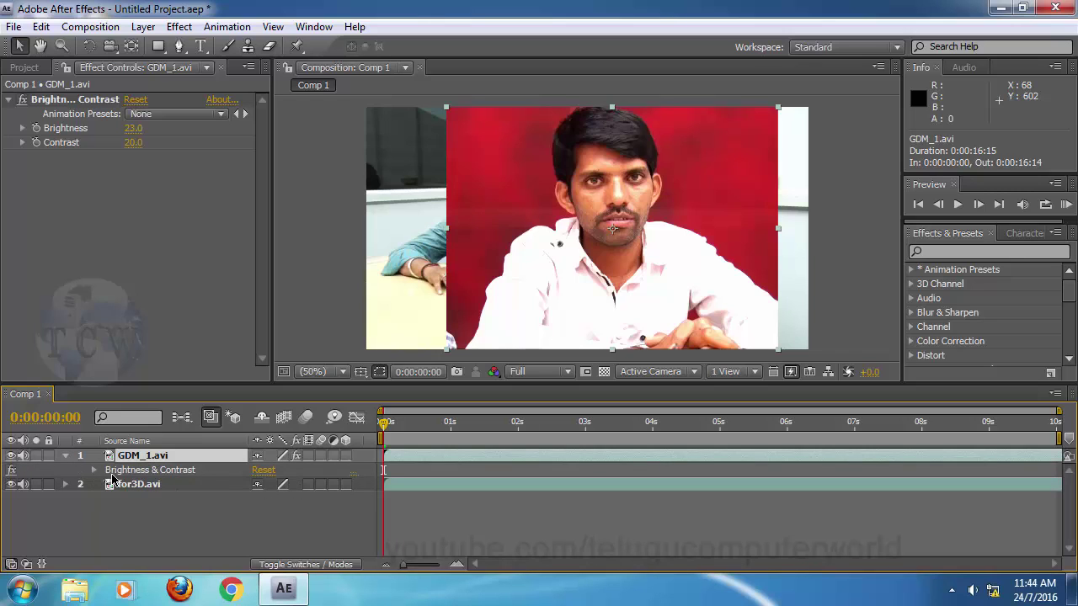
left_click(11, 471)
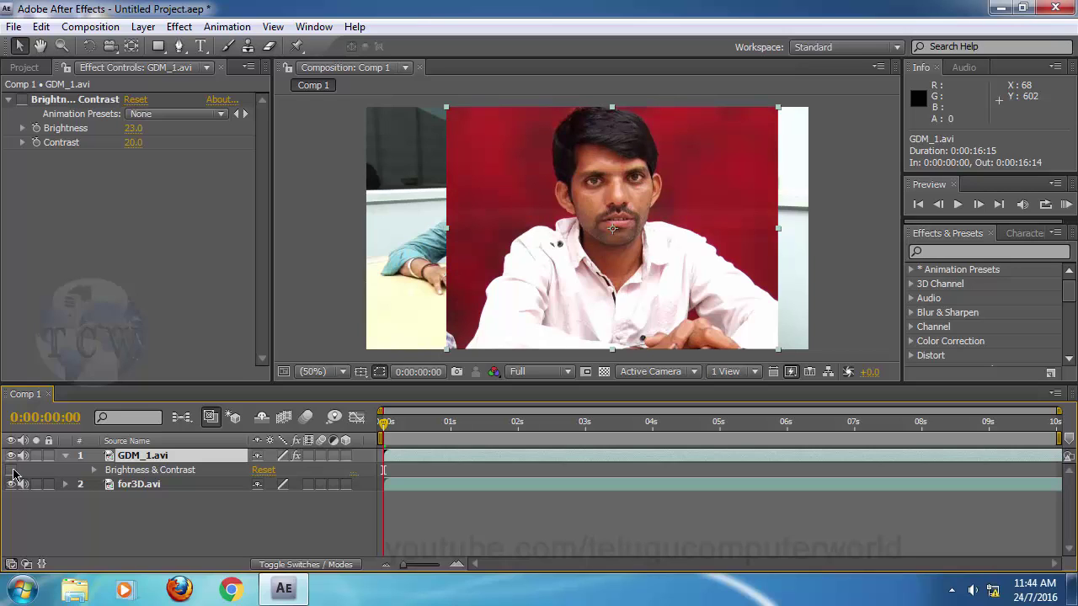
left_click(11, 471)
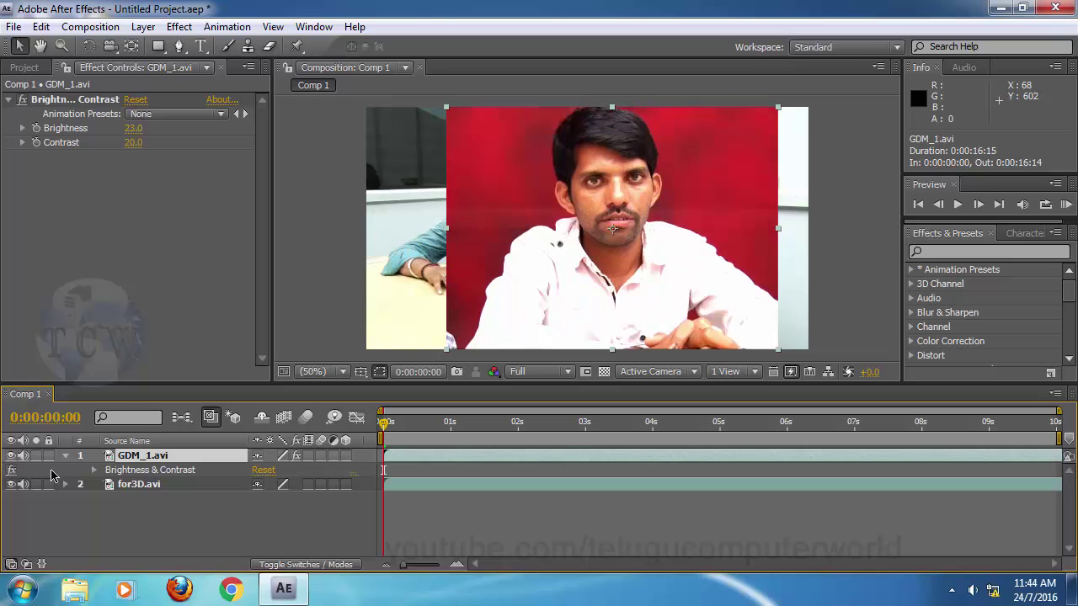
left_click(23, 100)
left_click(23, 100)
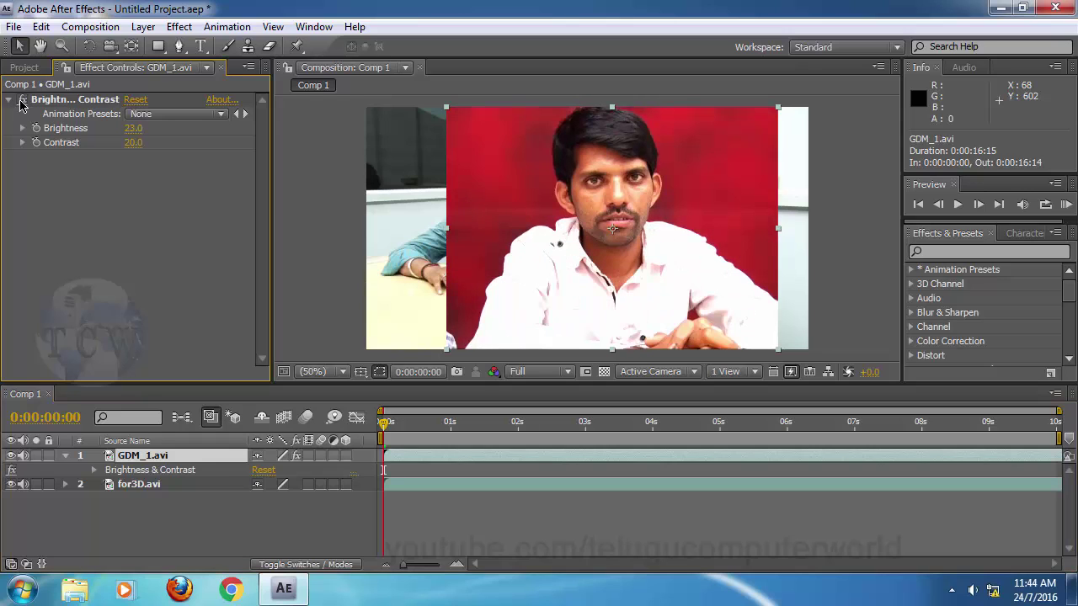
left_click(22, 100)
left_click(23, 101)
Step: Delete the Brightness & Contrast effect from the GDM_1.avi layer
left_click(144, 471)
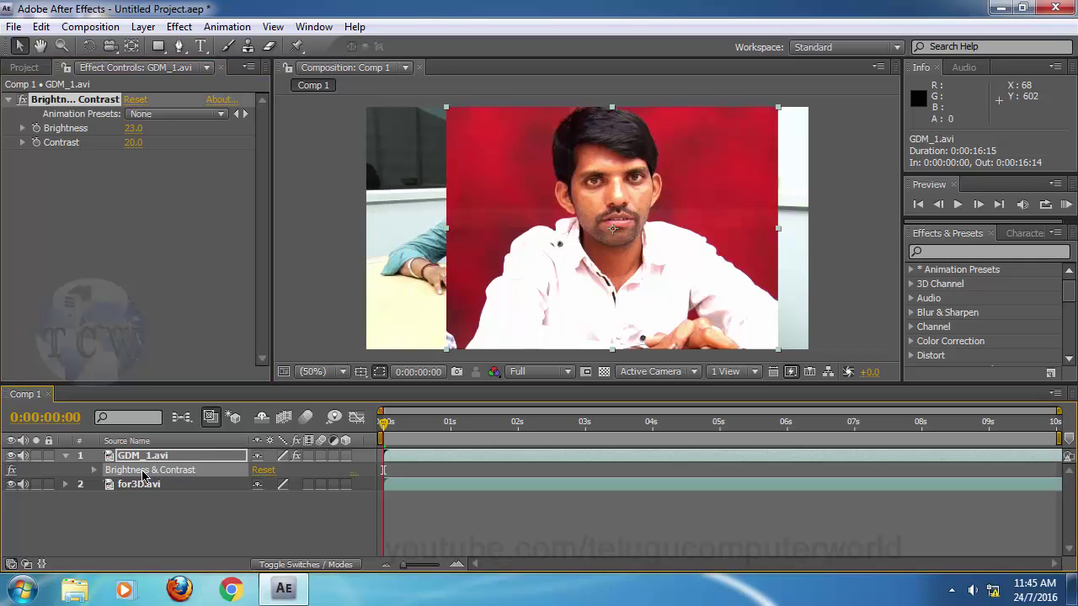
key("Delete")
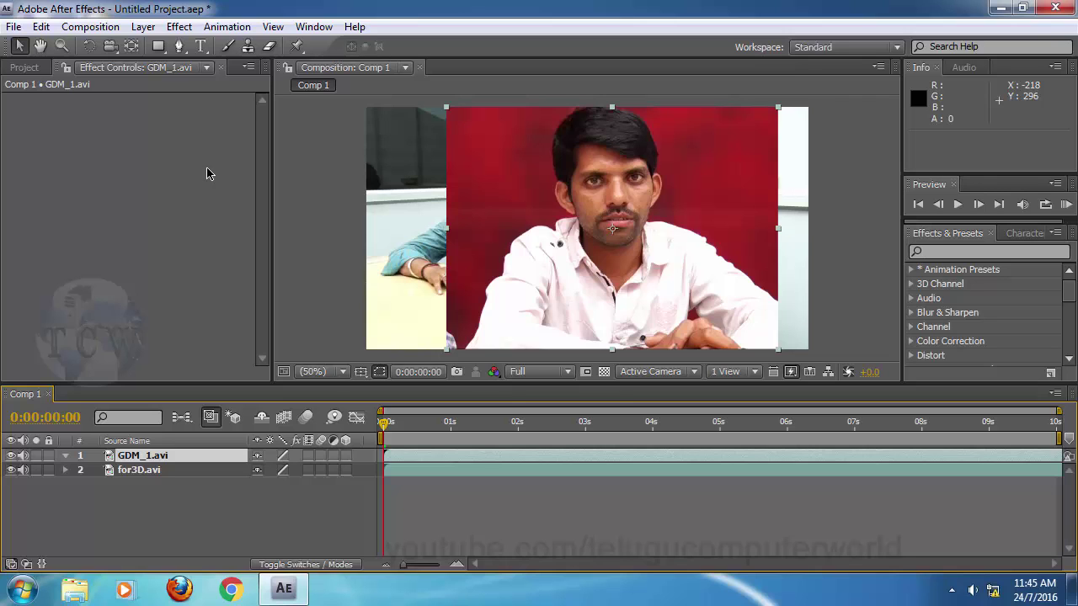
Step: Apply the Color Balance effect to the GDM_1.avi layer with shadow red 49, shadow green 37 and shadow blue 91
left_click(182, 27)
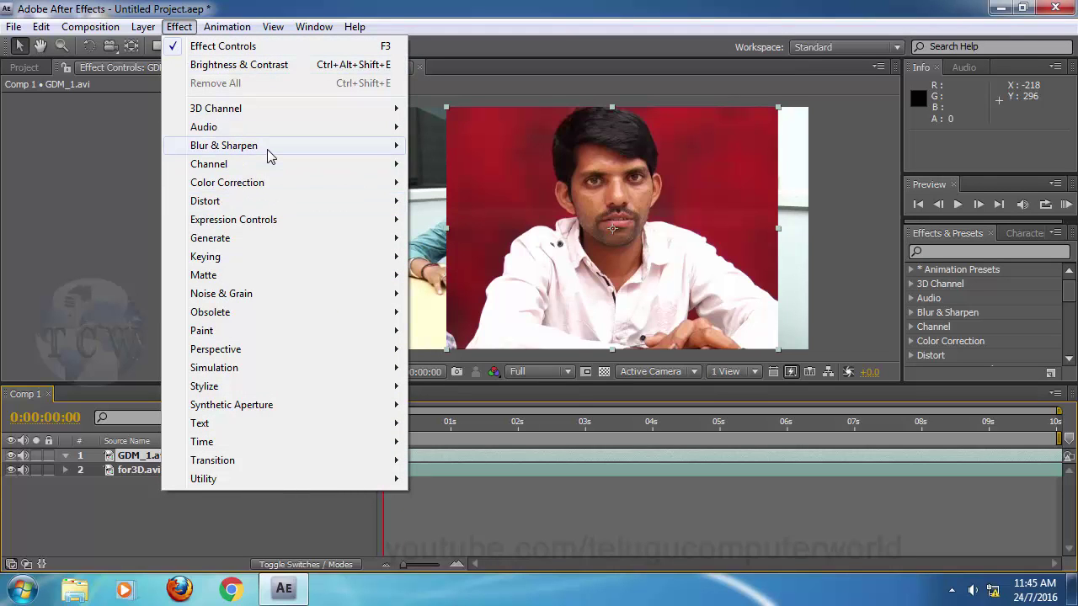
mouse_move(271, 186)
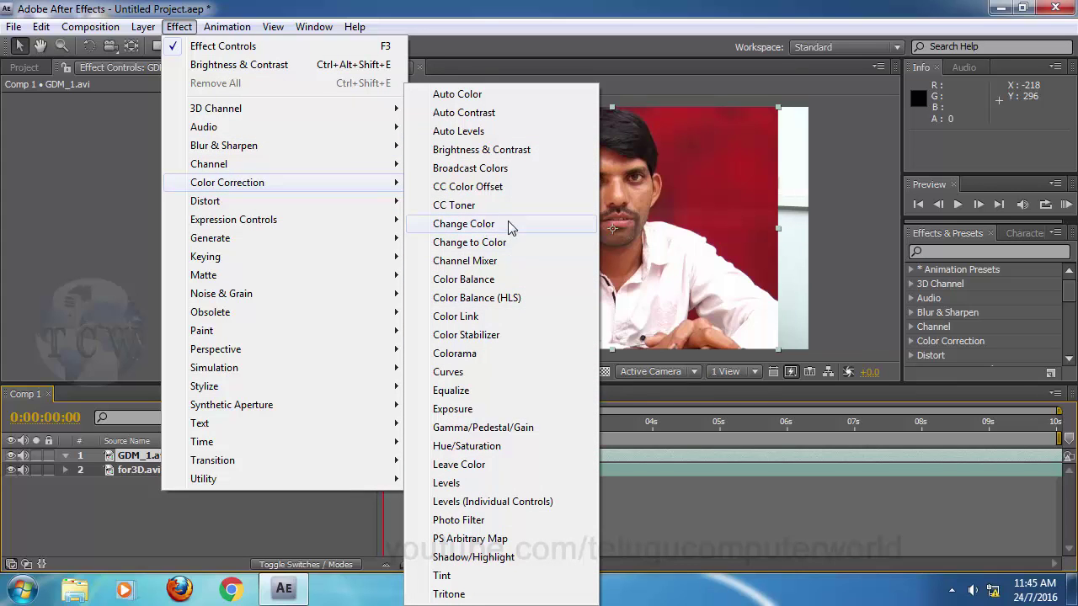
left_click(488, 279)
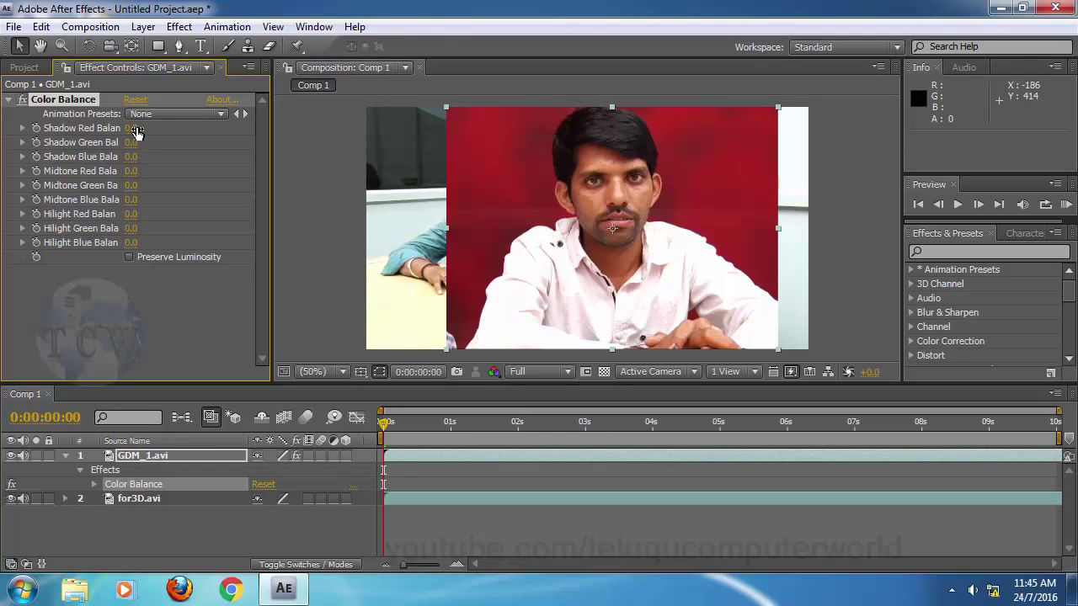
left_click_drag(131, 130, 171, 156)
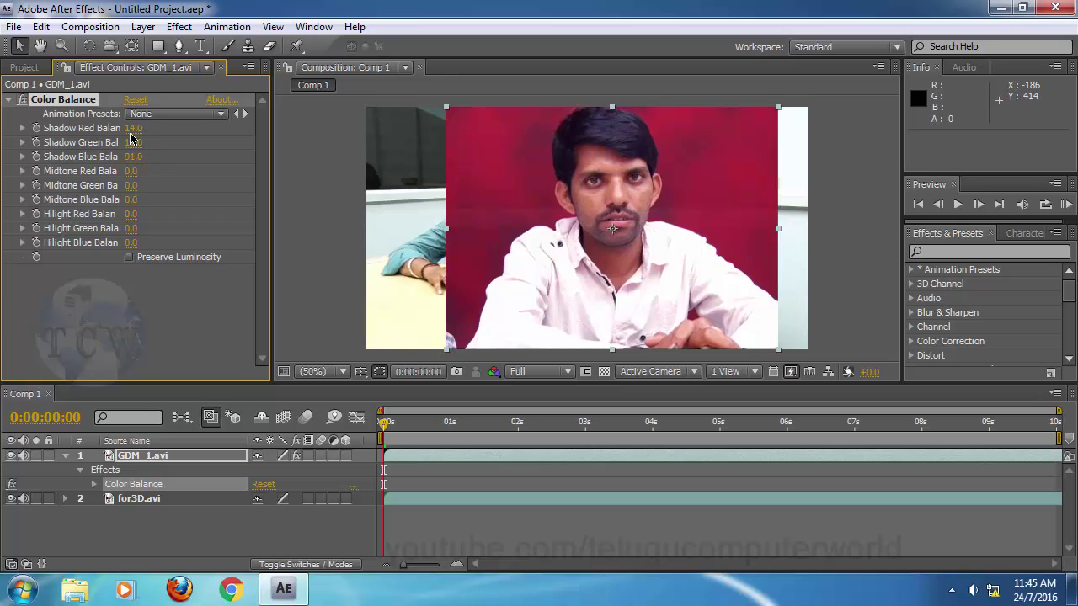
left_click_drag(133, 142, 159, 130)
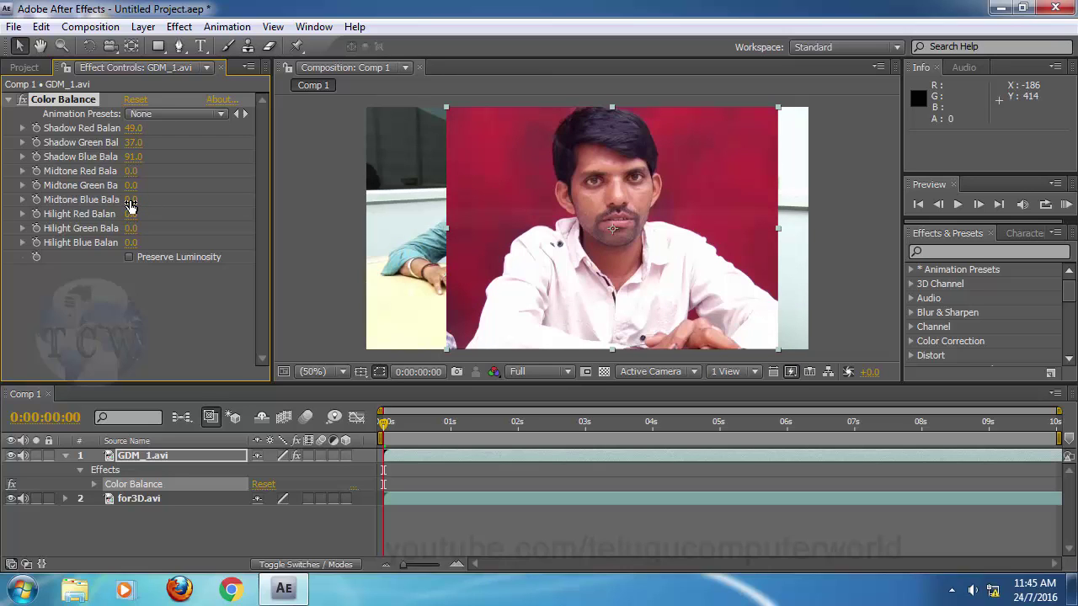
Step: Try Color Balance with midtone green 54, highlight red 58 and shadow blue 89, checking Preserve Luminosity on and off
left_click_drag(130, 185, 179, 187)
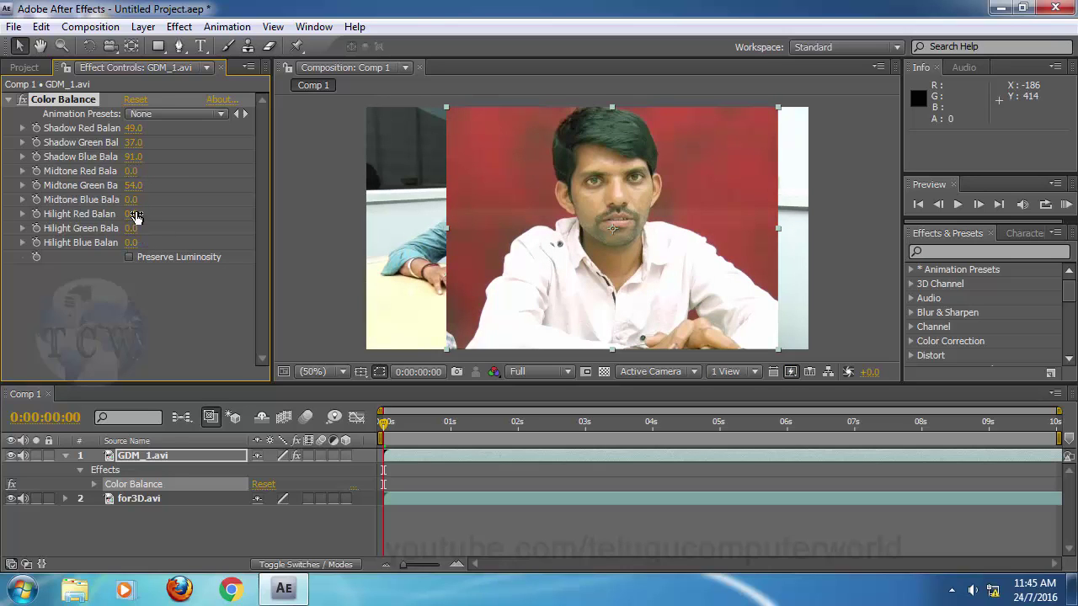
left_click_drag(130, 214, 178, 212)
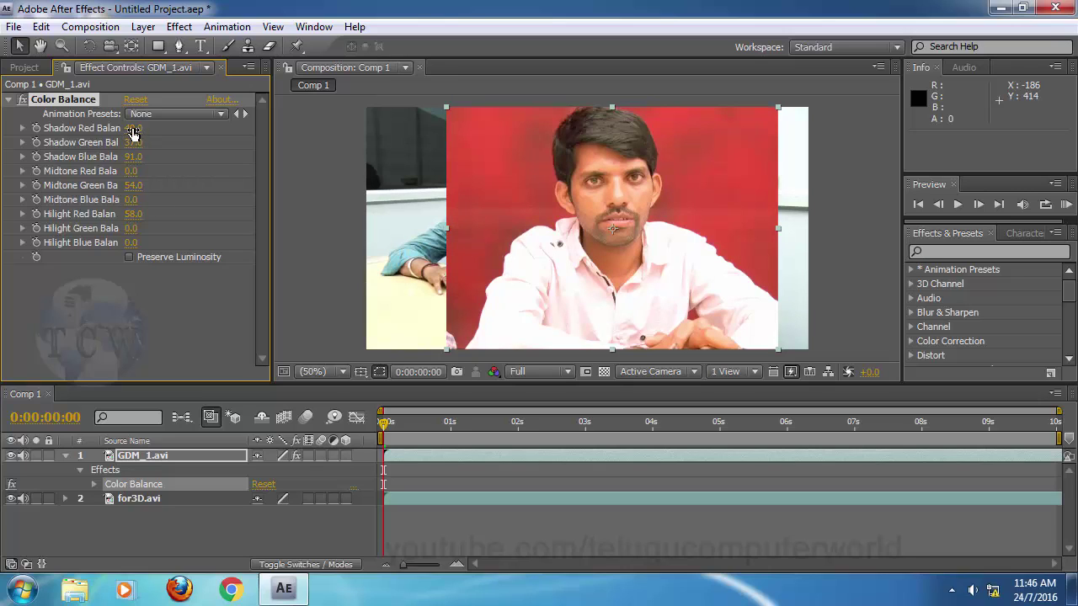
left_click_drag(143, 156, 167, 156)
left_click(129, 258)
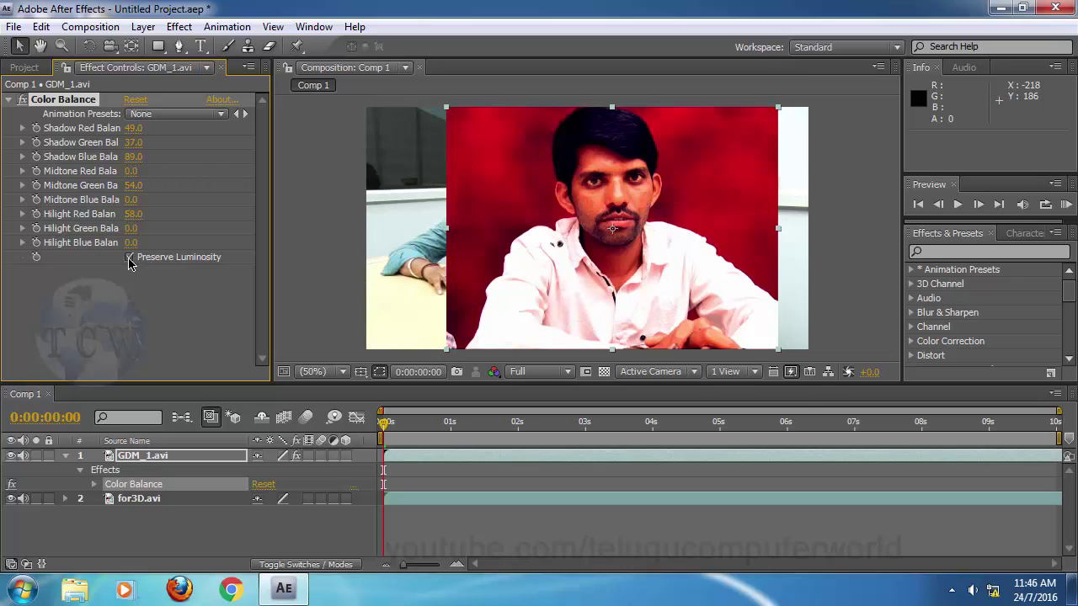
left_click(128, 258)
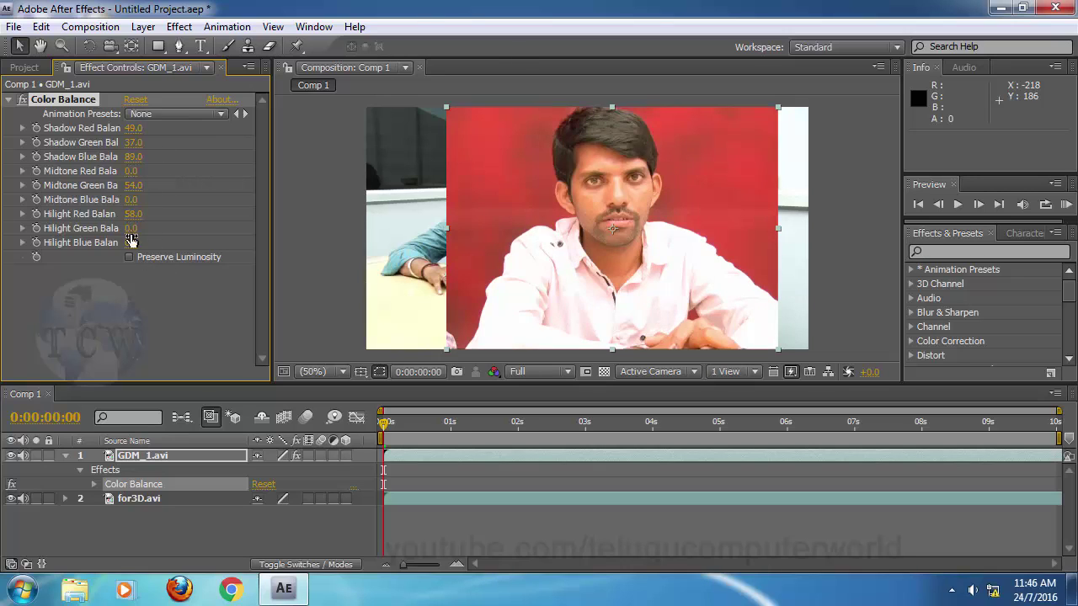
Step: Try Color Balance with highlight green 38 and raised midtone red and highlight blue, and reset the effect
left_click_drag(133, 228, 173, 226)
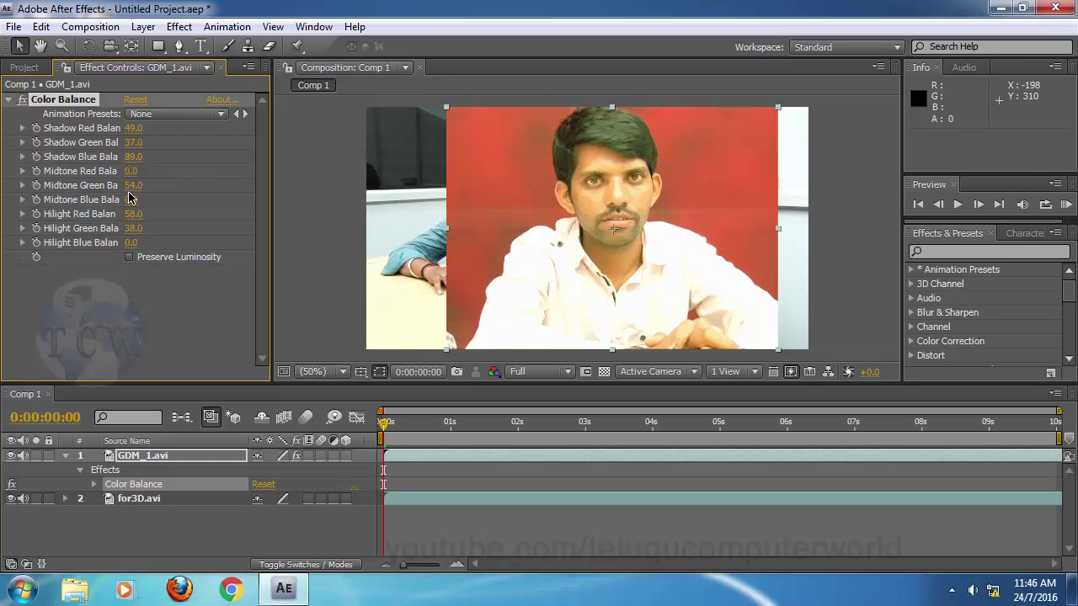
left_click_drag(132, 171, 154, 170)
left_click_drag(131, 243, 165, 256)
left_click(261, 486)
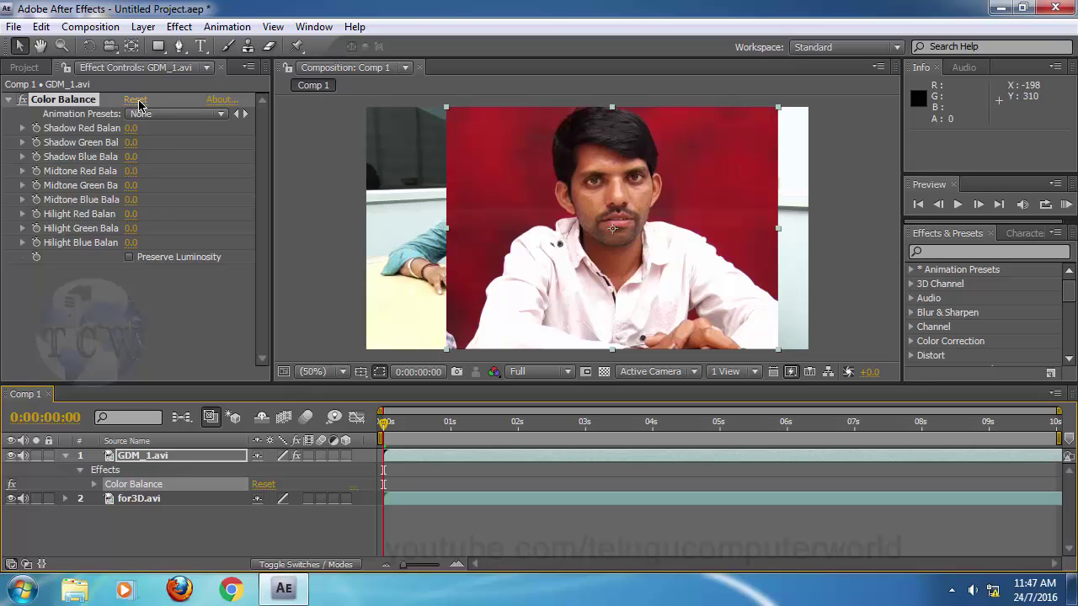
Step: Reset Color Balance after trying midtone red at 100, and set shadow blue to 14, midtone red to 14 and highlight green to 11
left_click_drag(130, 171, 222, 167)
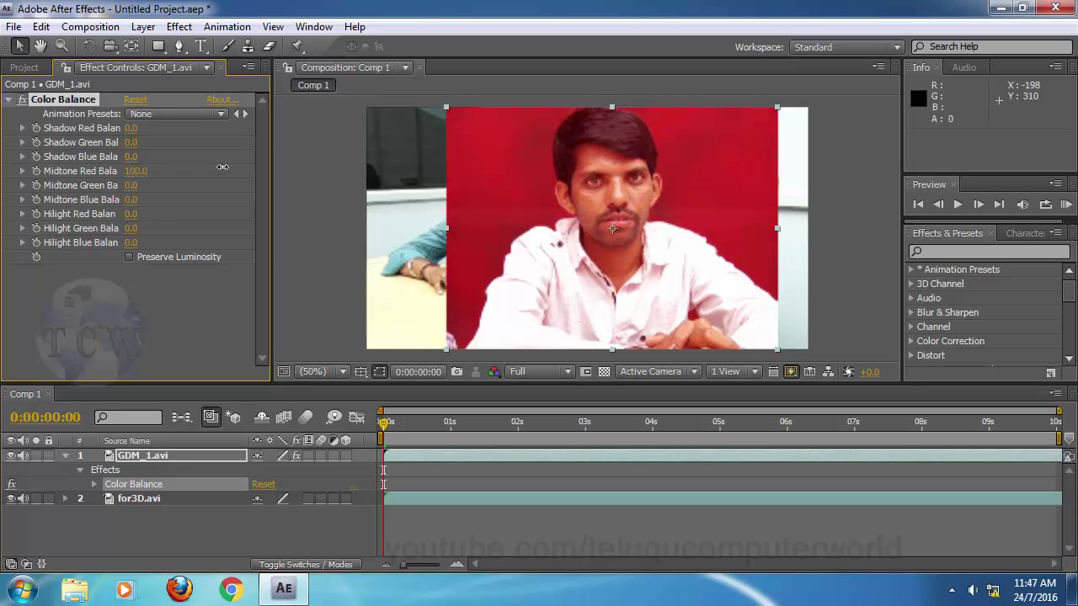
left_click(135, 101)
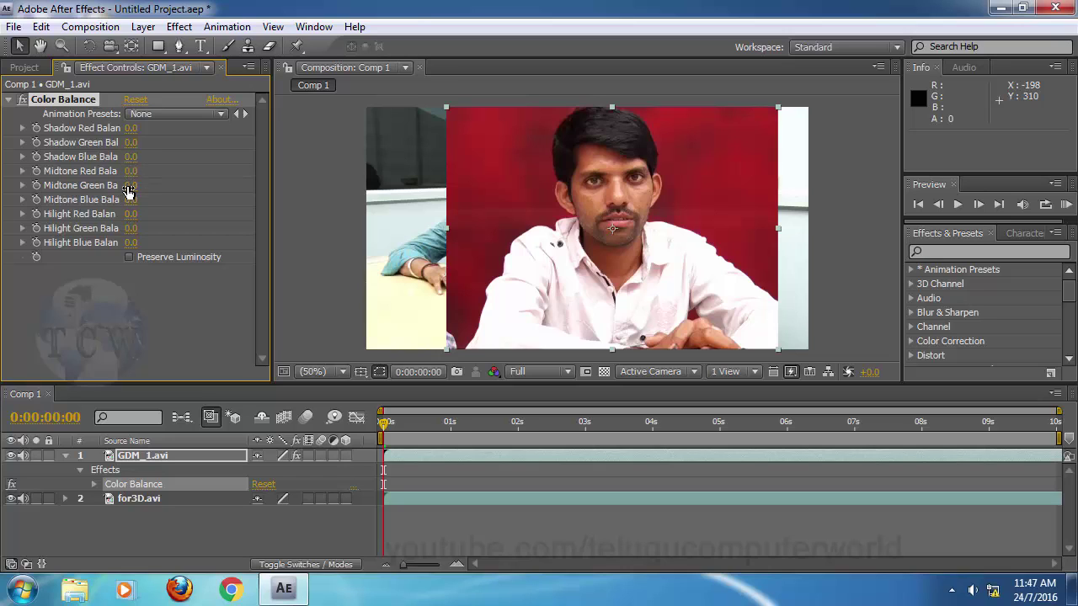
left_click_drag(130, 171, 142, 171)
mouse_move(141, 169)
left_mouse_down()
mouse_move(129, 162)
mouse_move(139, 163)
left_mouse_up()
mouse_move(135, 234)
left_mouse_down()
mouse_move(144, 227)
mouse_move(134, 227)
left_mouse_up()
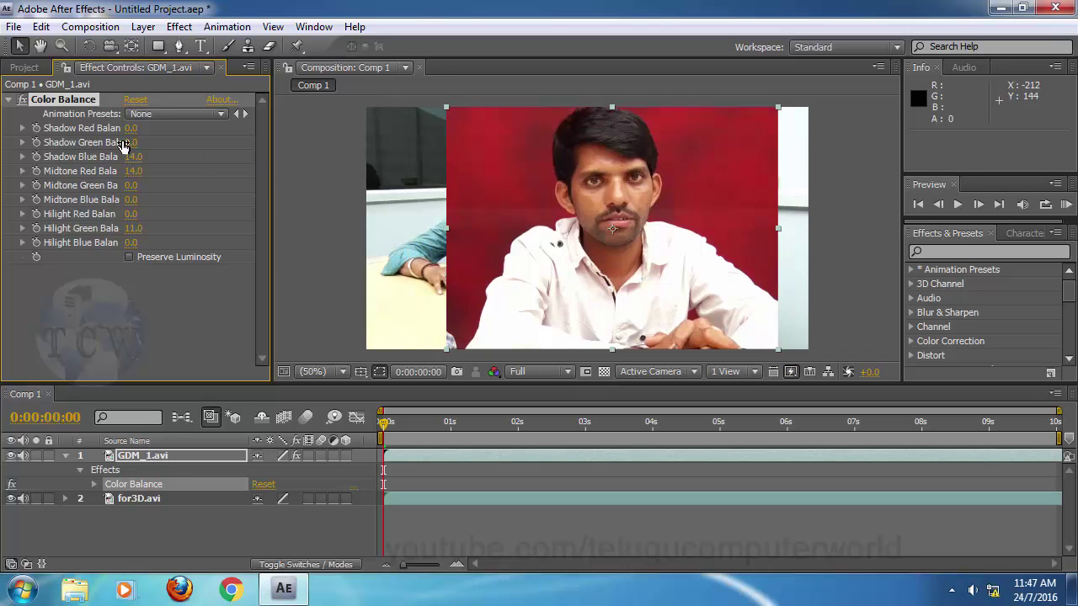
Step: Toggle the Color Balance effect off and on repeatedly to compare the GDM_1.avi picture, leaving it enabled
left_click(23, 101)
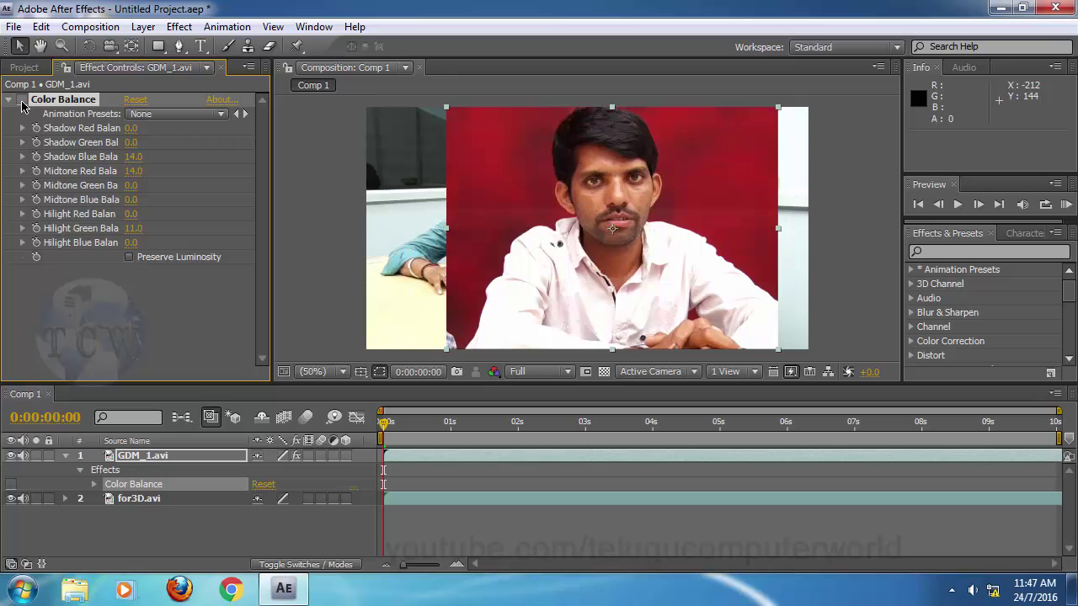
left_click(22, 101)
left_click(23, 101)
left_click(22, 101)
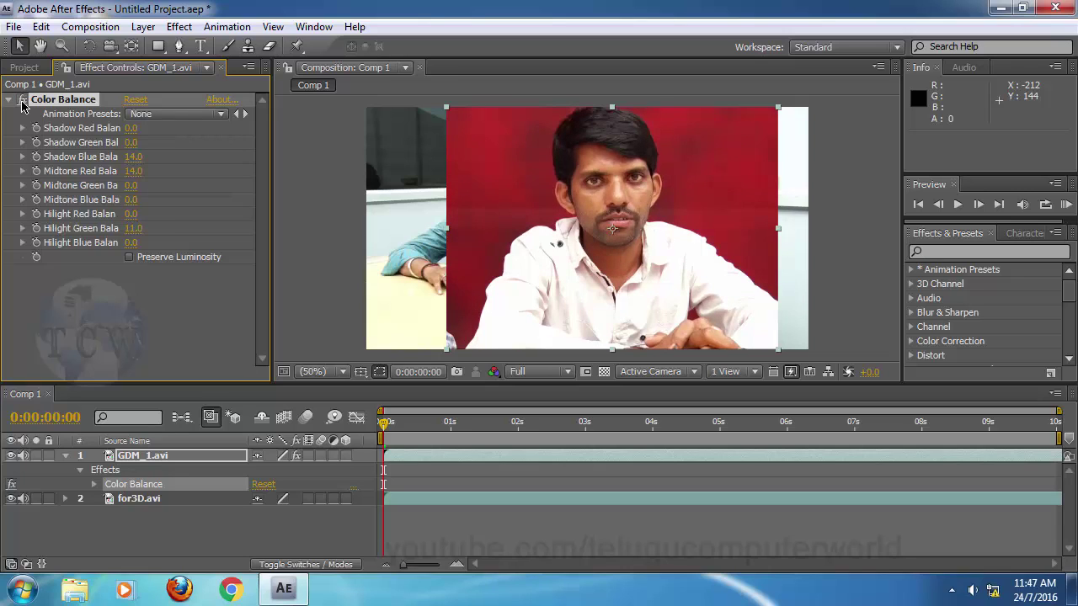
left_click(22, 101)
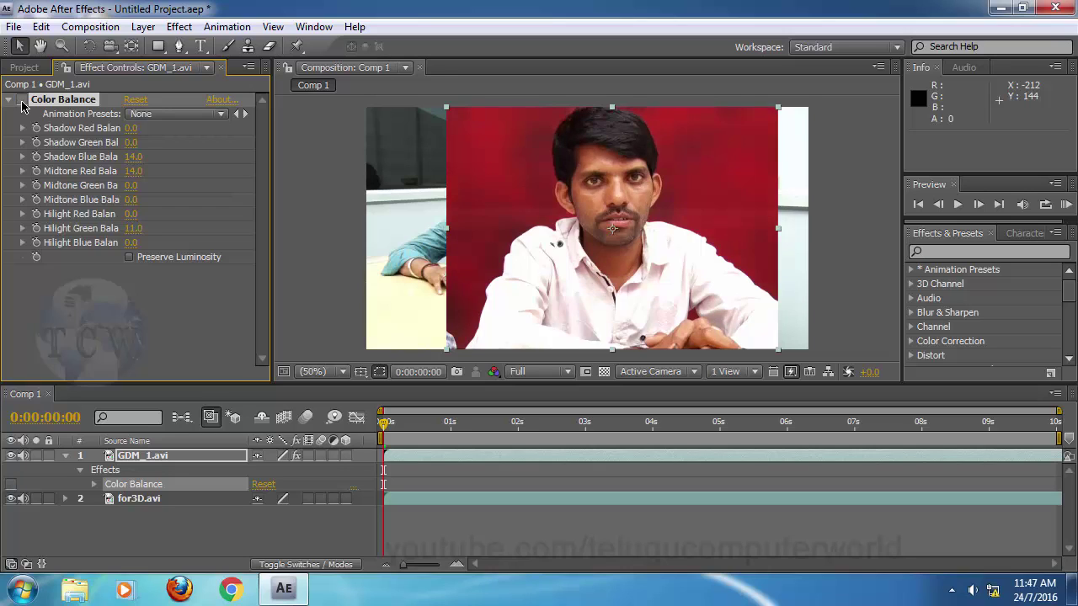
left_click(22, 101)
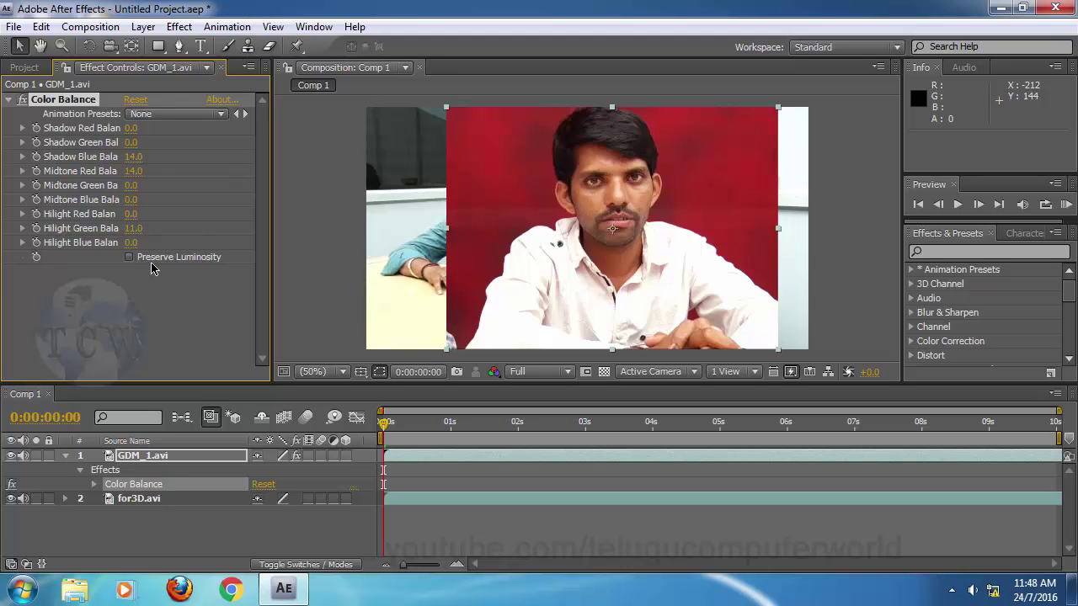
Step: Apply the Levels effect to the GDM_1.avi layer with Input Black 35 and Gamma 1.75
left_click(178, 30)
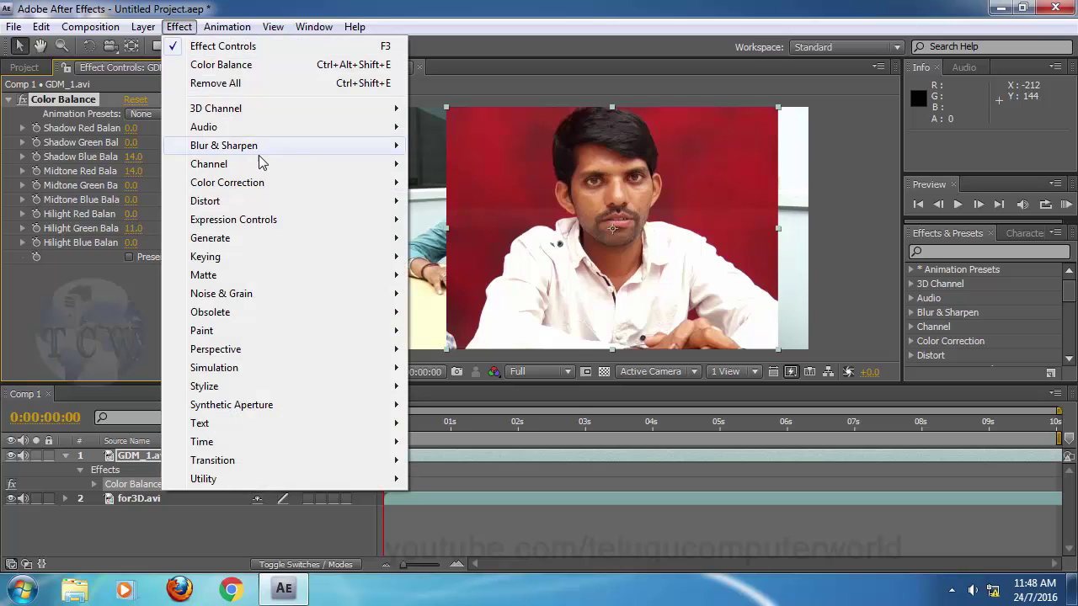
mouse_move(264, 165)
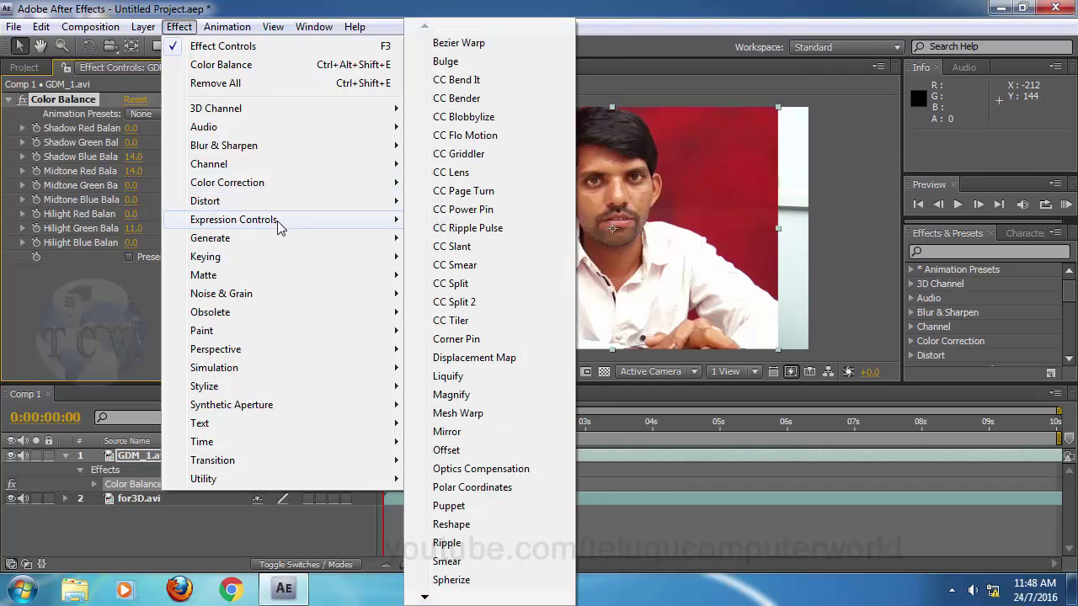
mouse_move(282, 243)
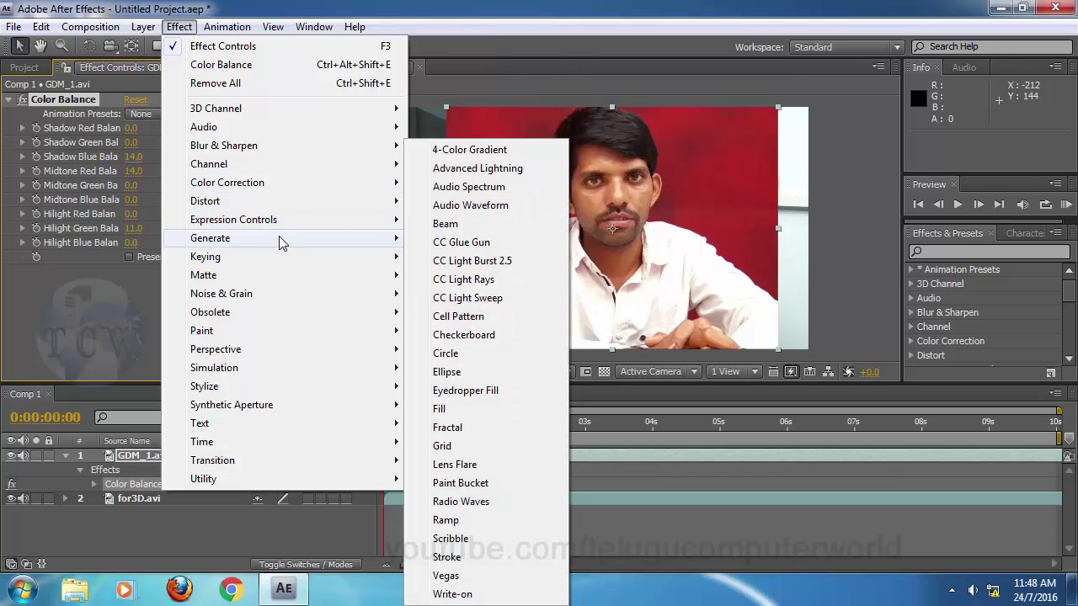
mouse_move(268, 186)
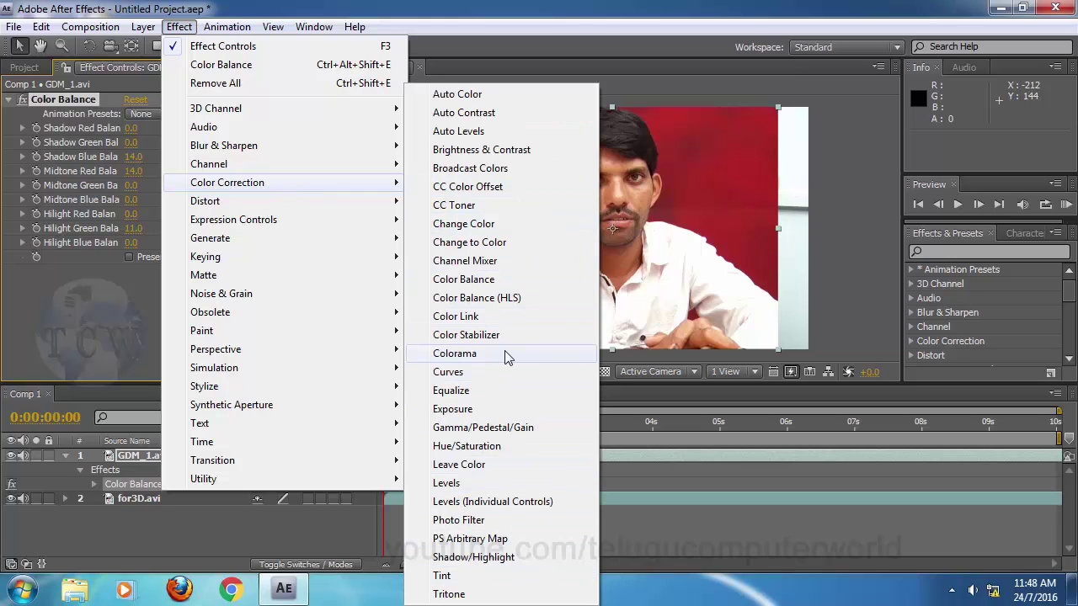
left_click(456, 484)
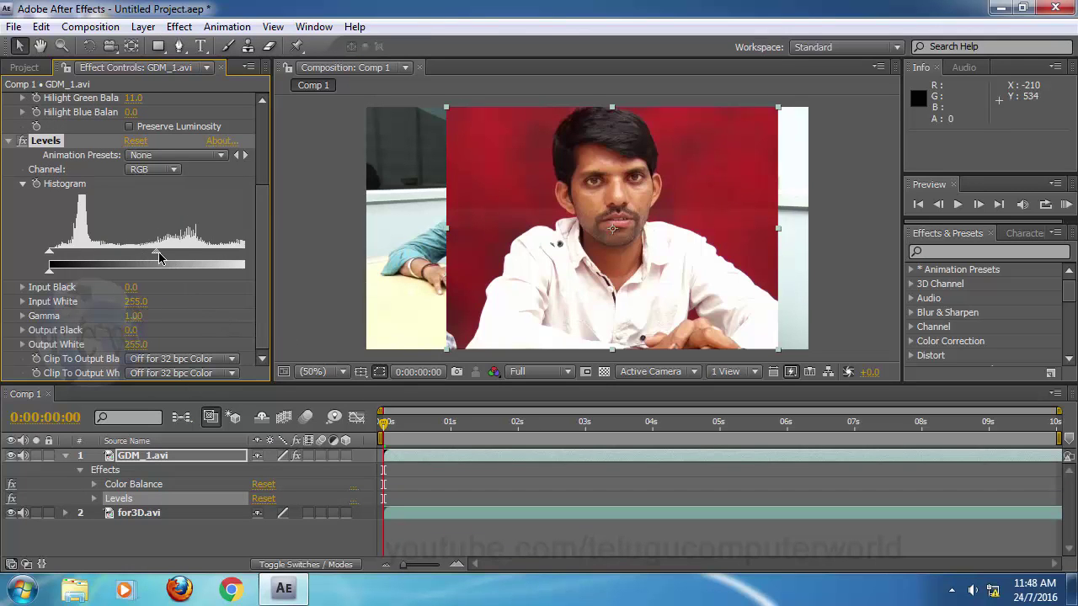
left_click_drag(155, 256, 139, 258)
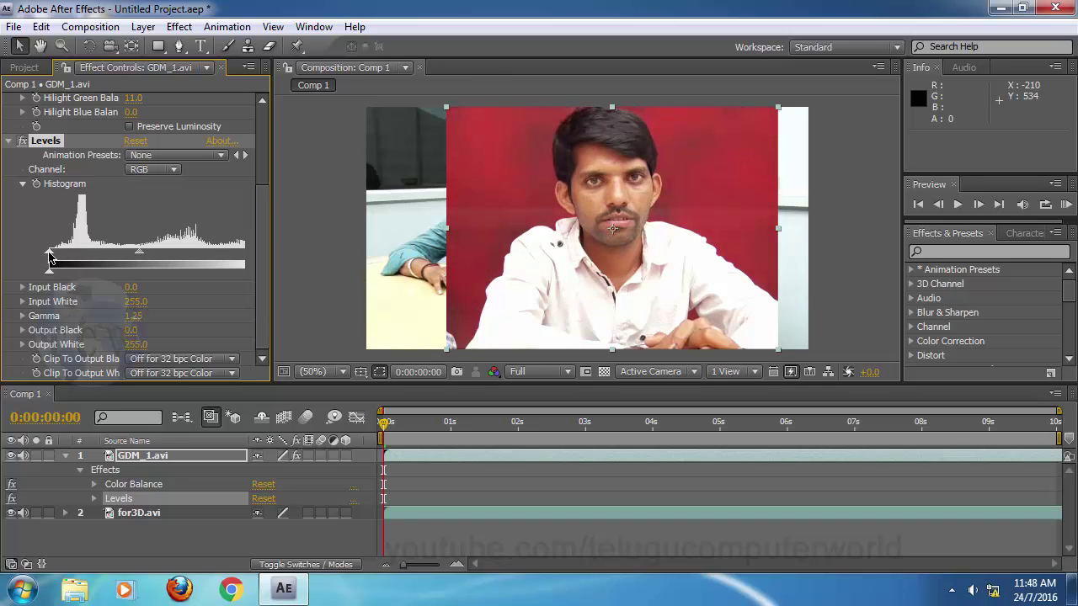
left_click_drag(50, 257, 78, 254)
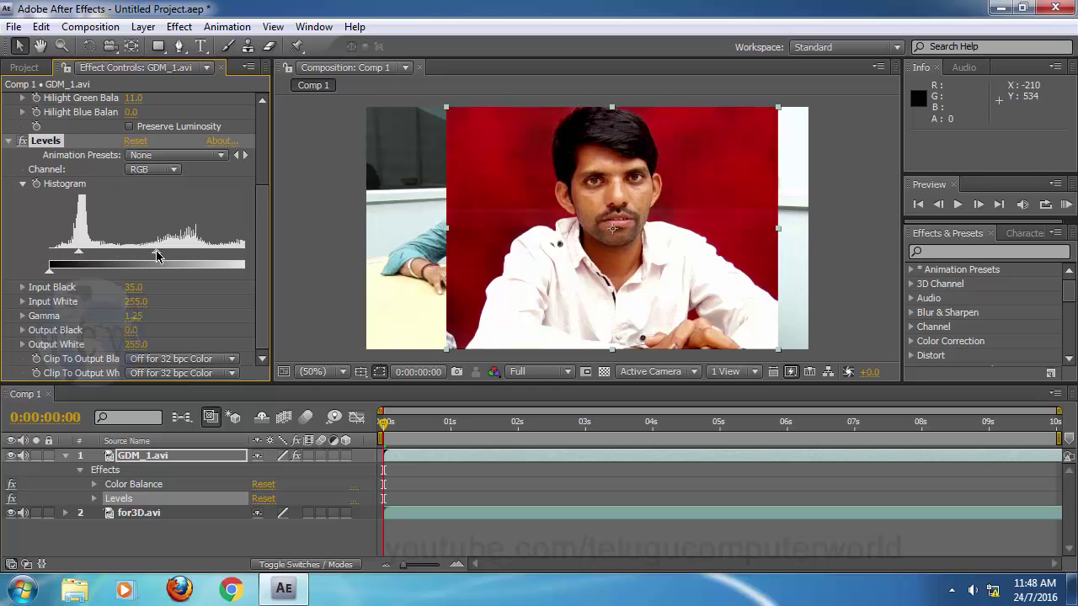
left_click_drag(157, 256, 135, 257)
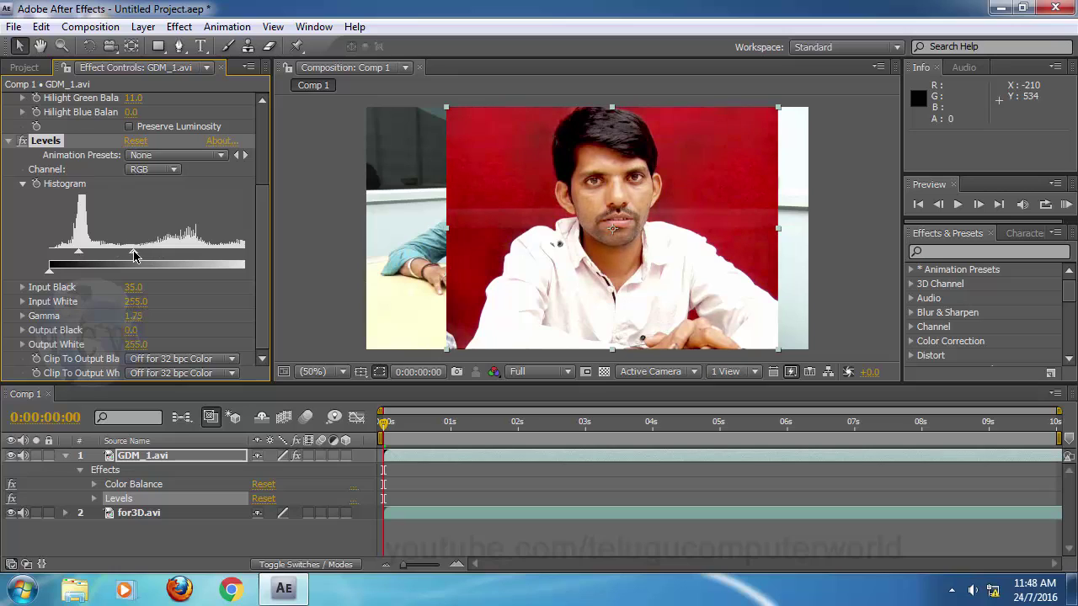
Step: Compare the picture with Levels off and on, and play back the composition to preview the corrected footage
left_click(22, 143)
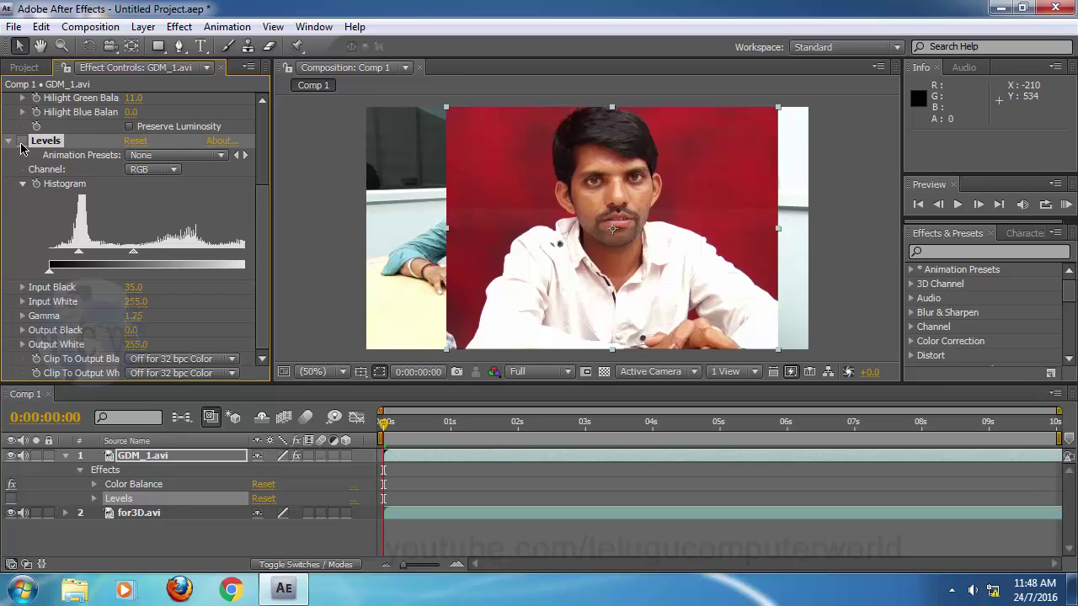
left_click(22, 143)
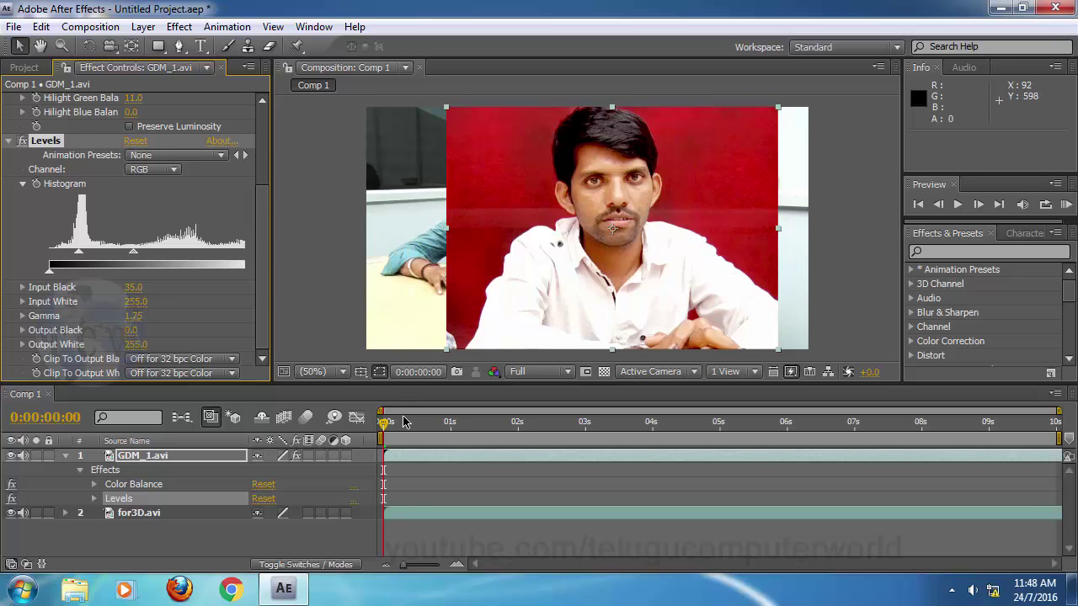
left_click_drag(410, 421, 495, 423)
key("space")
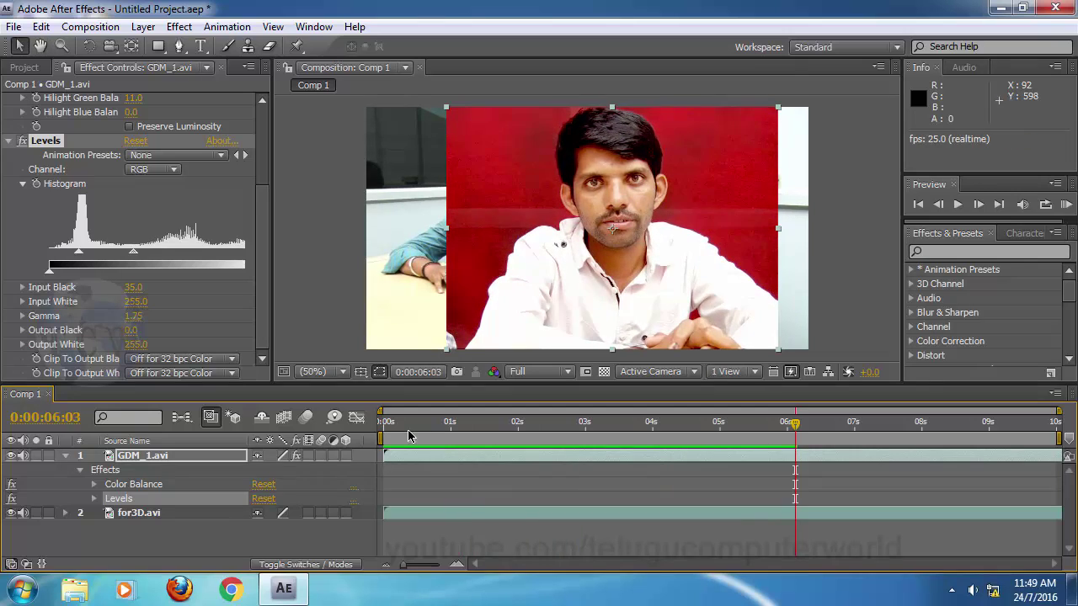
key("space")
key("space")
key("space")
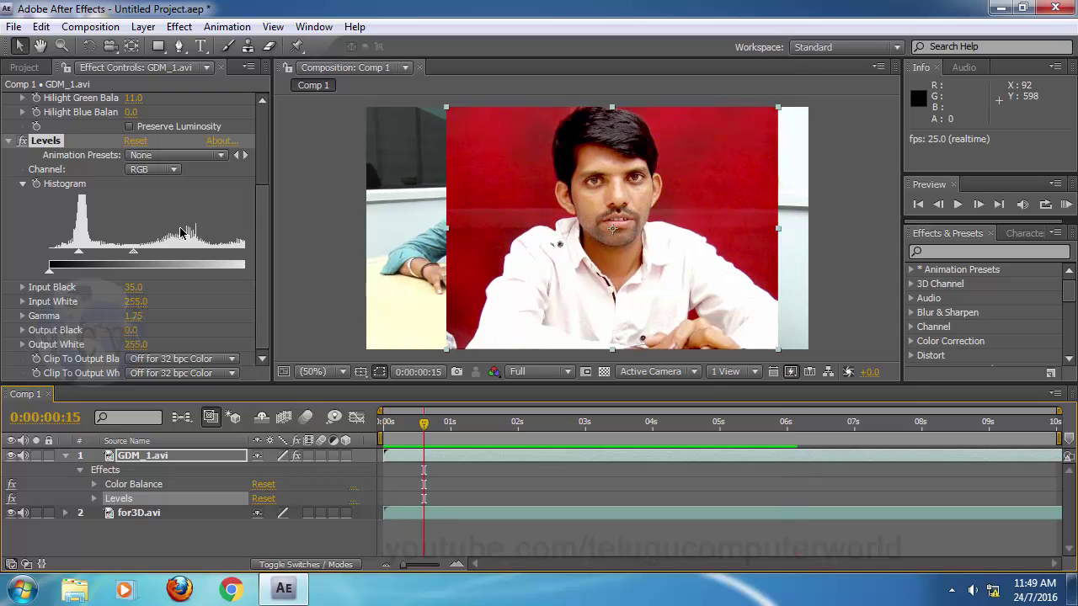
left_click(15, 141)
left_click(22, 142)
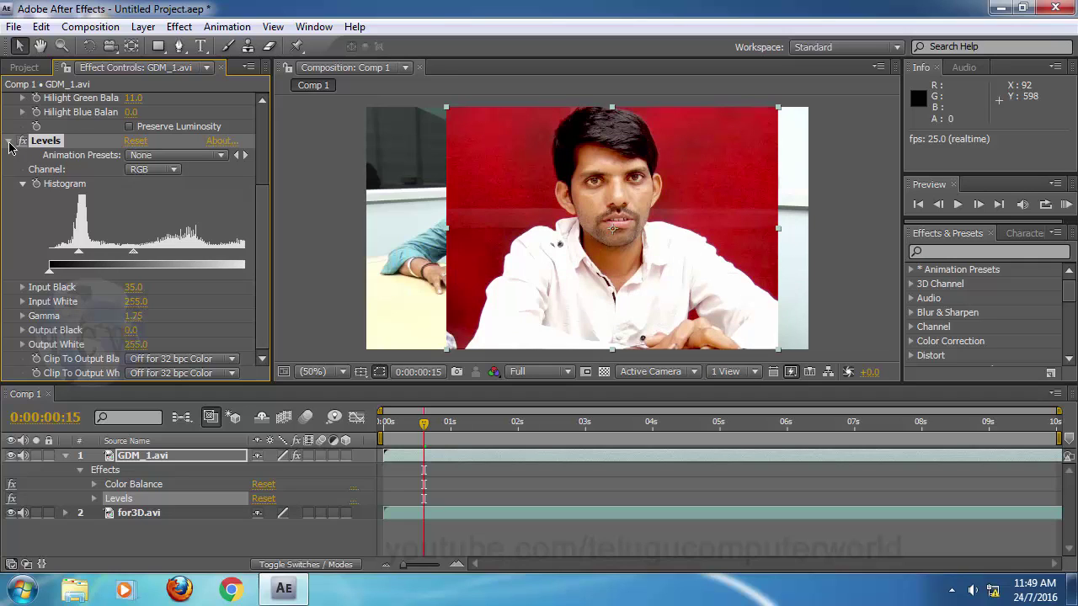
Step: Collapse the Levels and Color Balance settings in the effect controls so only the effect names are listed
left_click(10, 143)
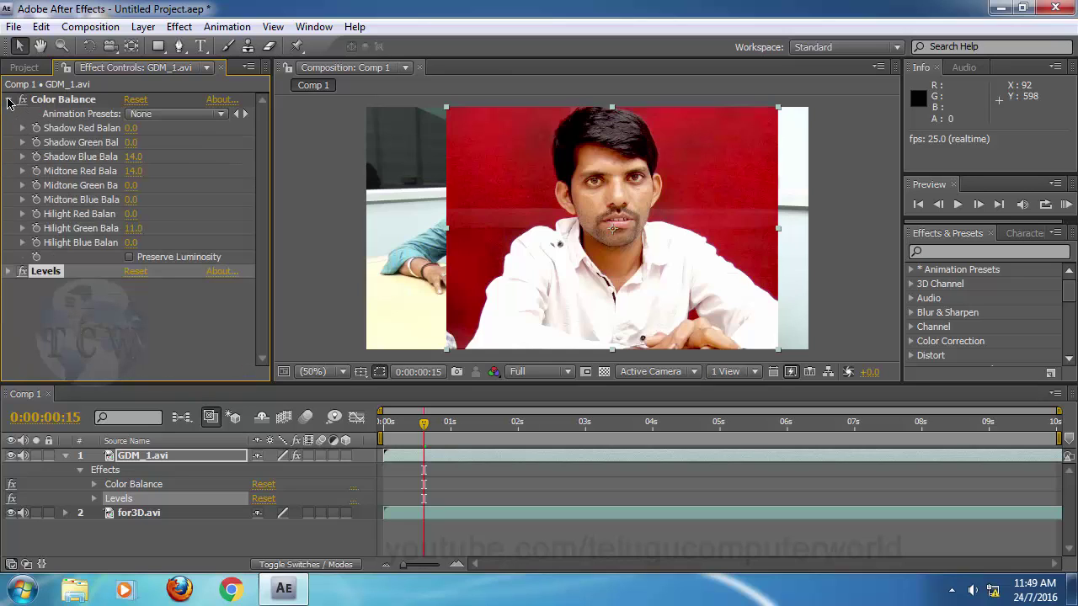
left_click(10, 101)
left_click(47, 160)
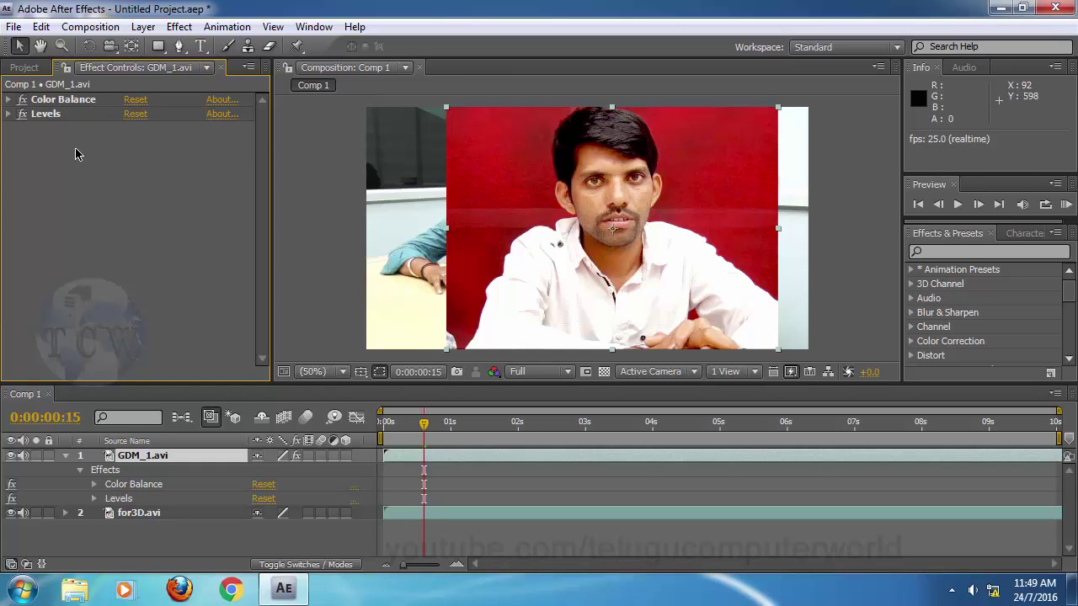
left_click(10, 117)
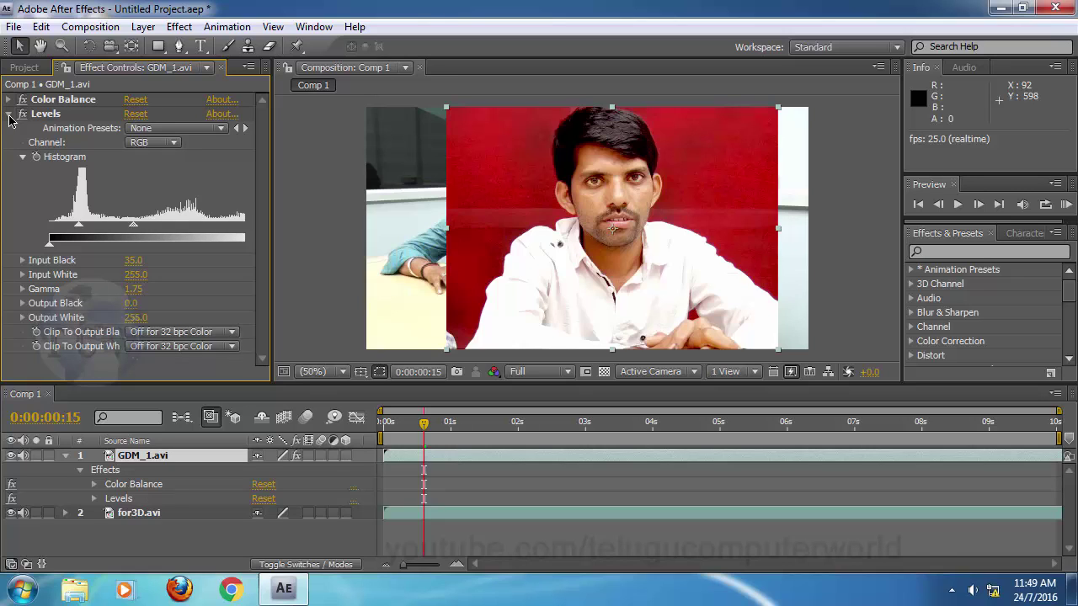
left_click(10, 116)
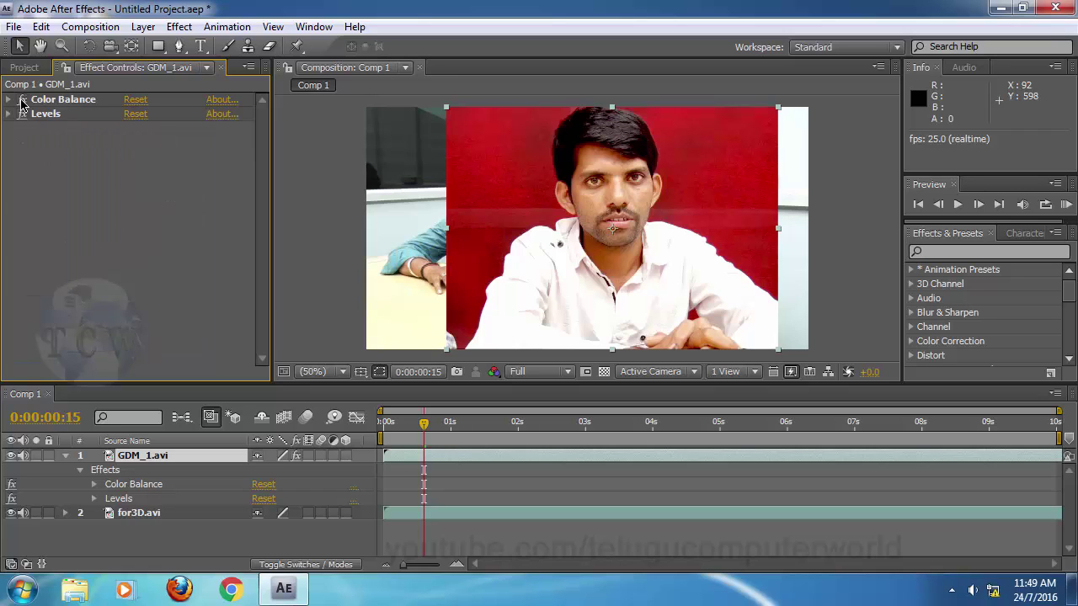
Step: Toggle Color Balance and Levels off and on individually, and switch both off to view the uncorrected picture
left_click(22, 100)
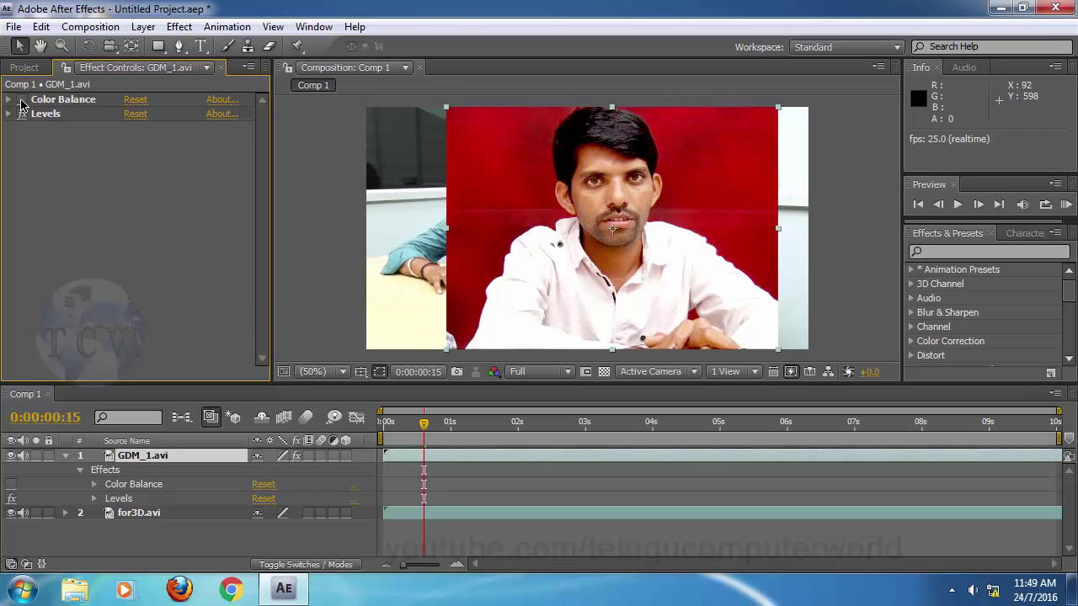
left_click(22, 99)
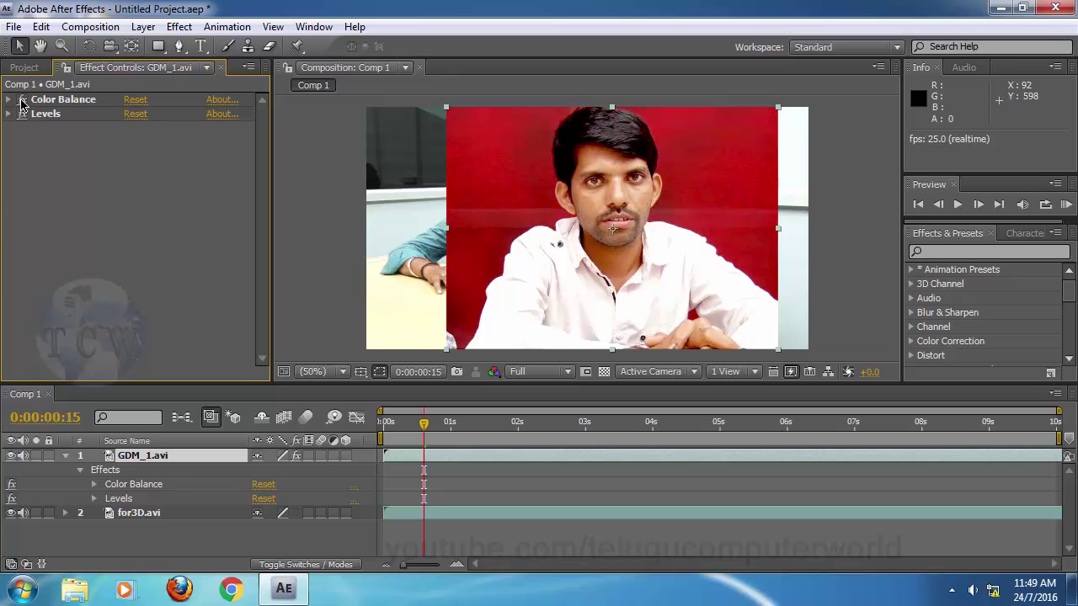
left_click(21, 113)
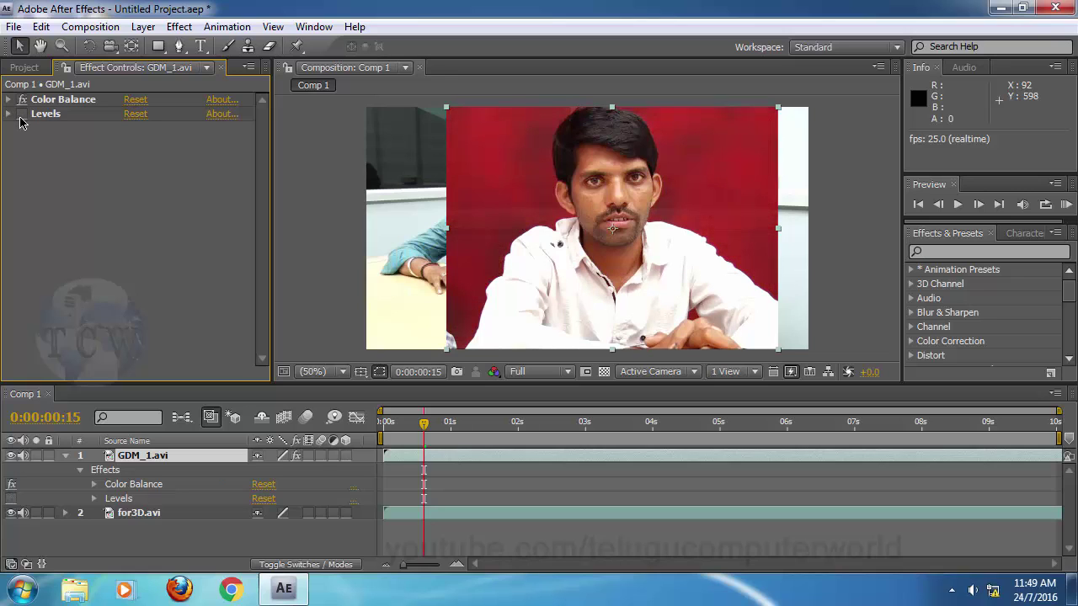
left_click(21, 119)
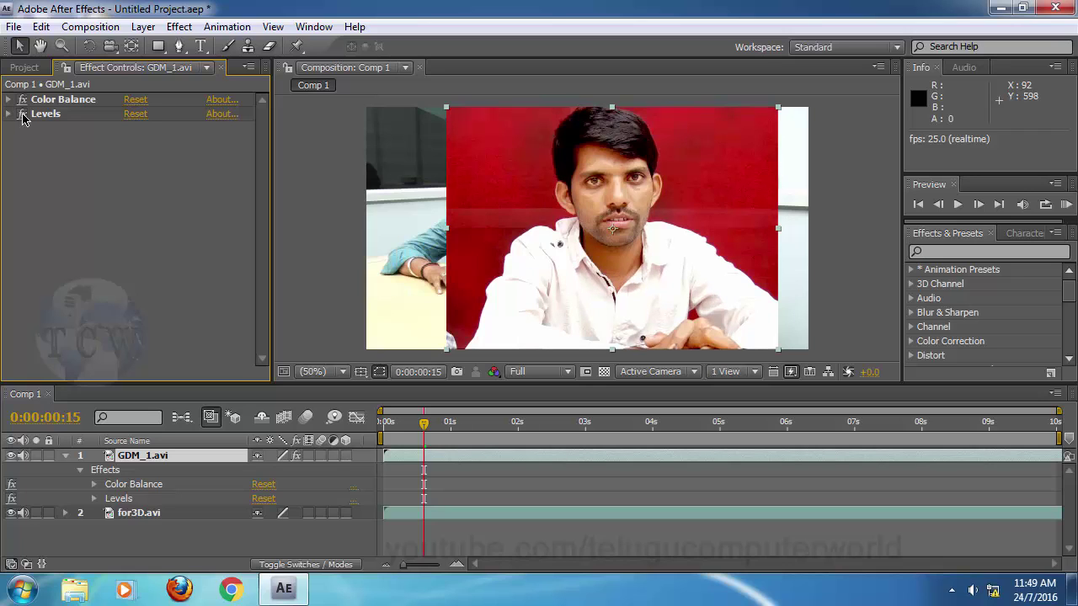
left_click(23, 116)
left_click(21, 99)
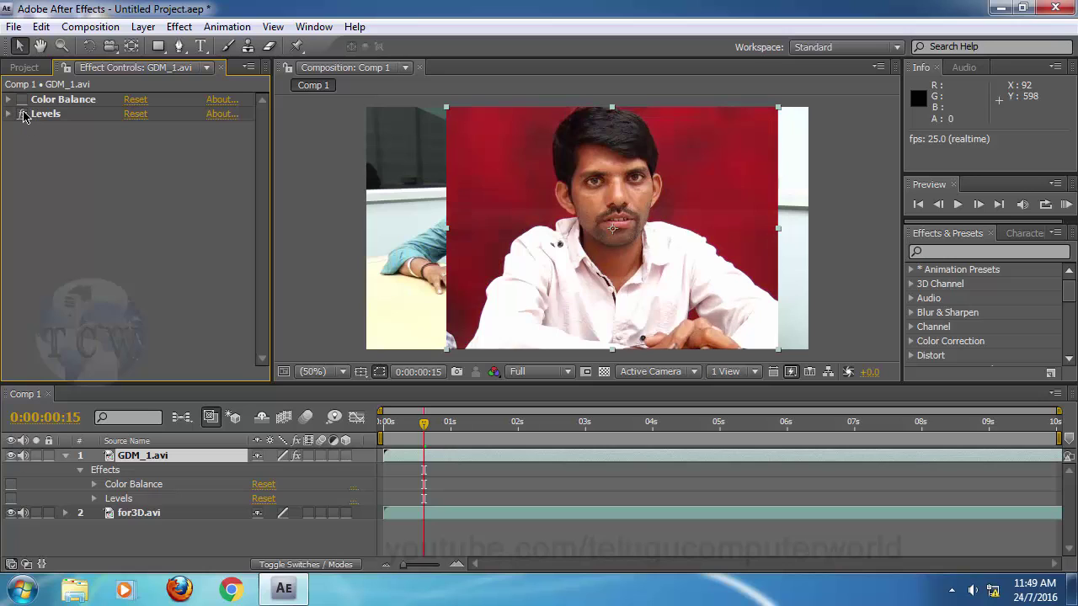
Step: Switch Color Balance and Levels back on for the GDM_1.avi layer and select each effect in the timeline in turn
left_click(23, 116)
left_click(23, 116)
left_click(22, 100)
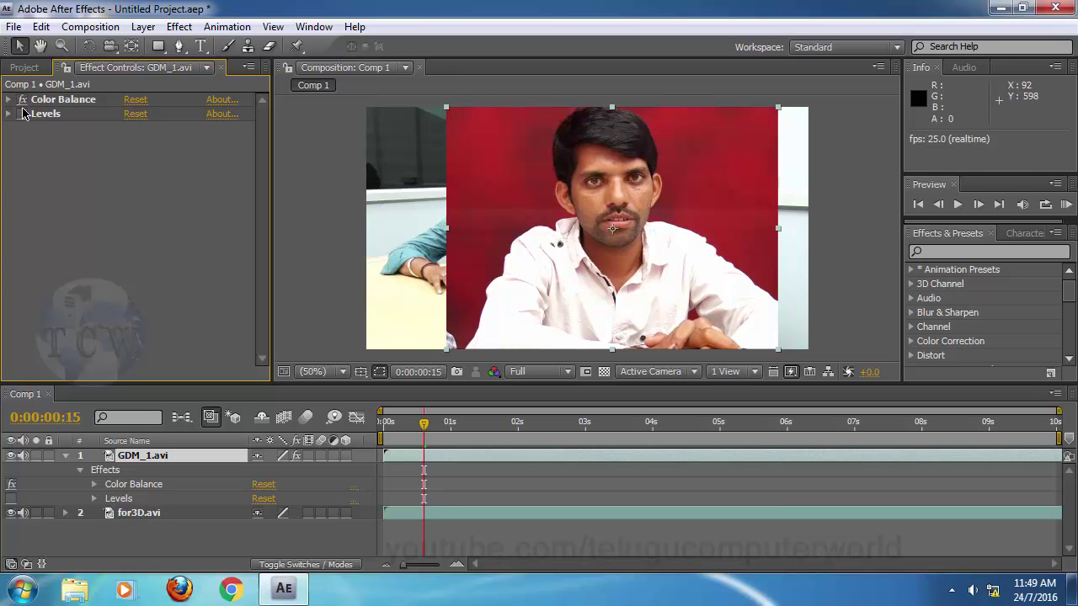
left_click(23, 116)
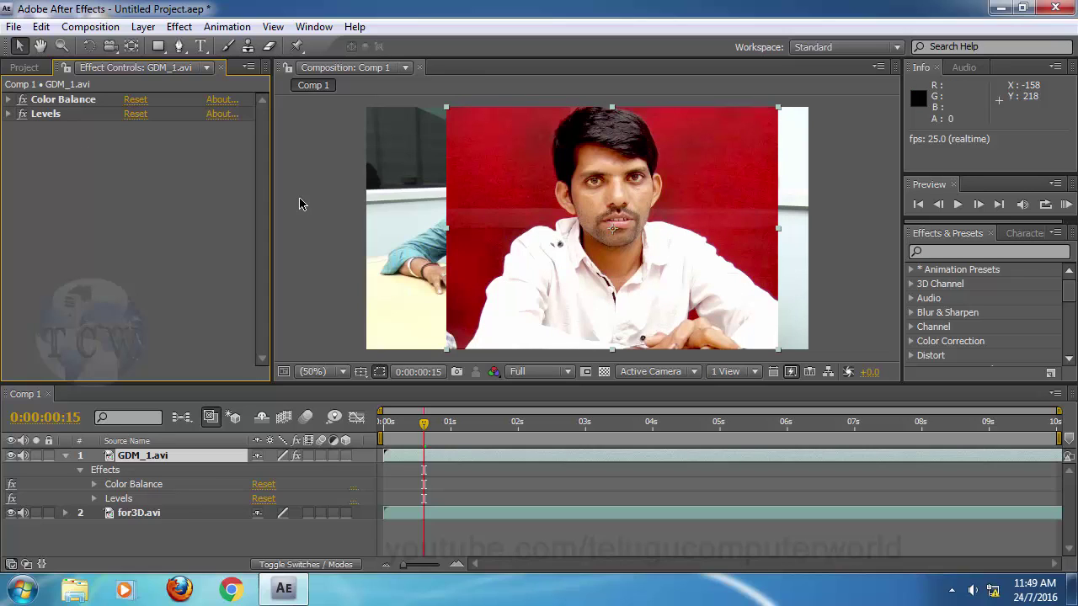
left_click(133, 485)
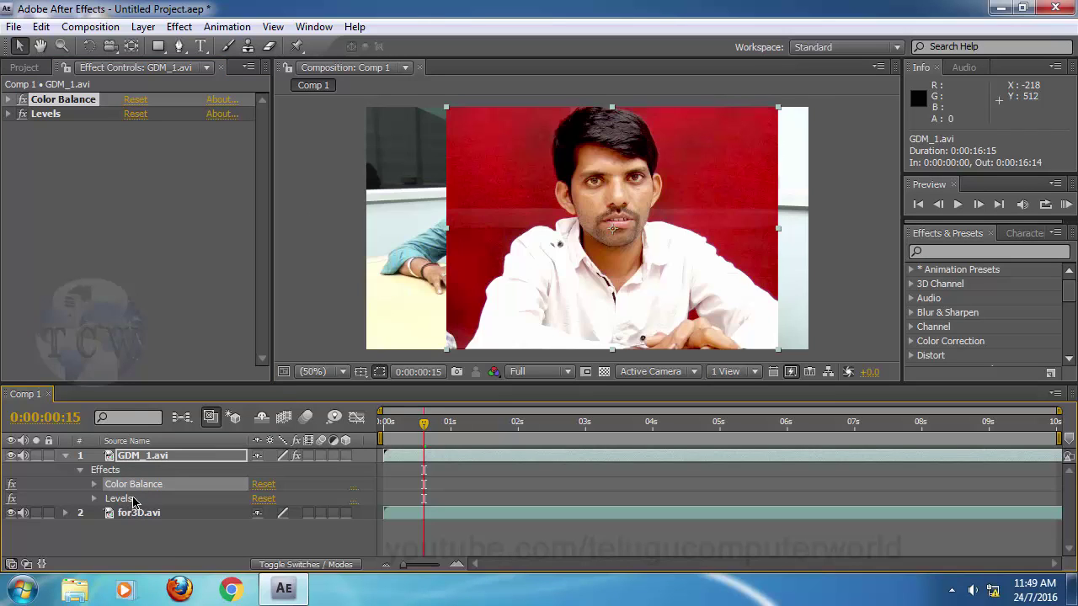
left_click(123, 503)
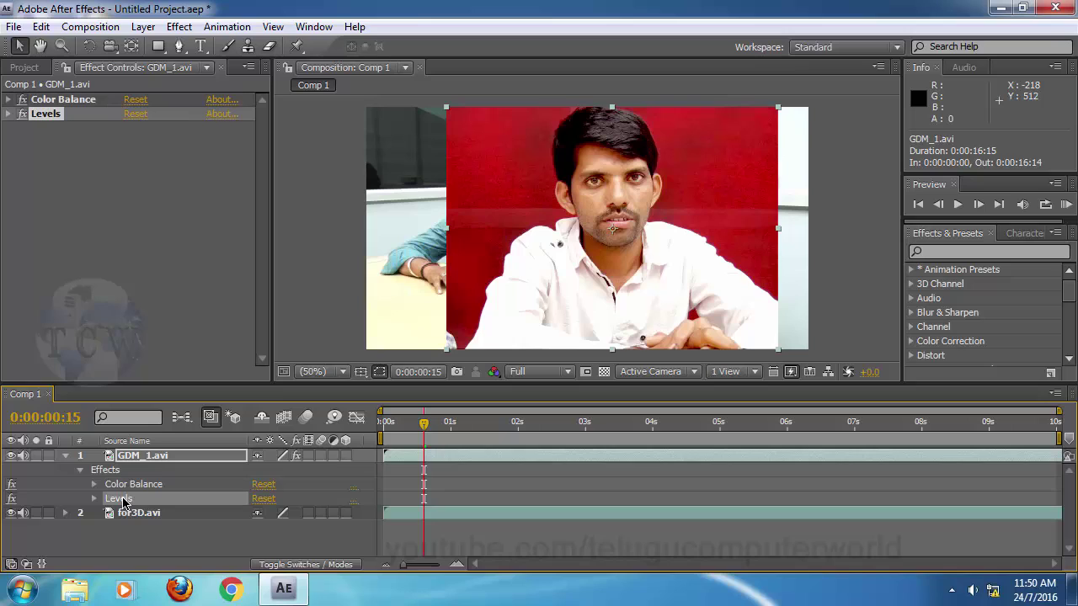
left_click(132, 488)
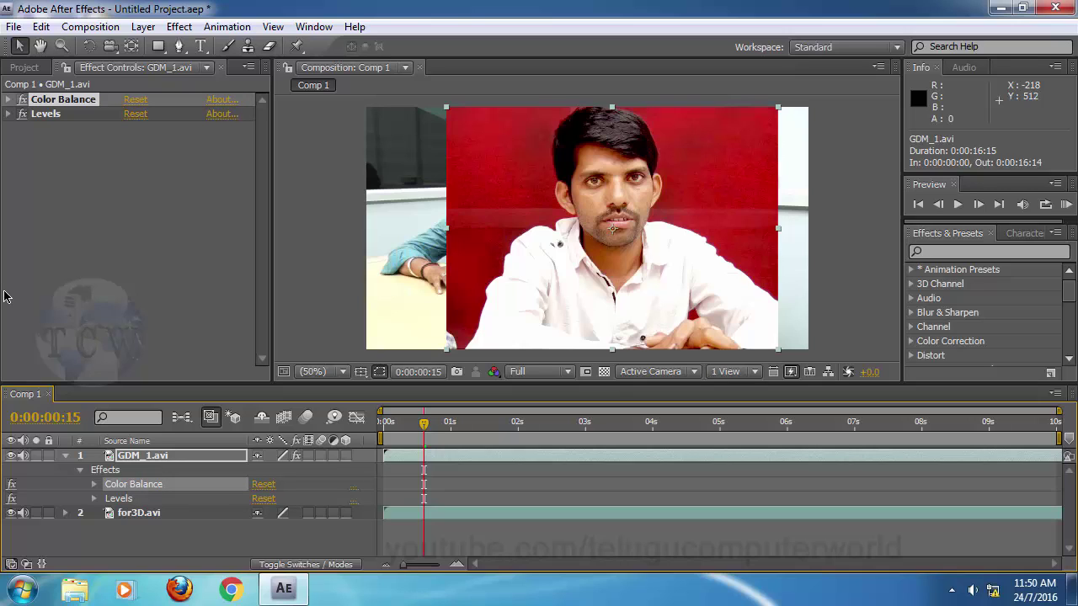
Step: Browse the effect categories in the Effects & Presets panel and look at the panel's own options
left_click(931, 236)
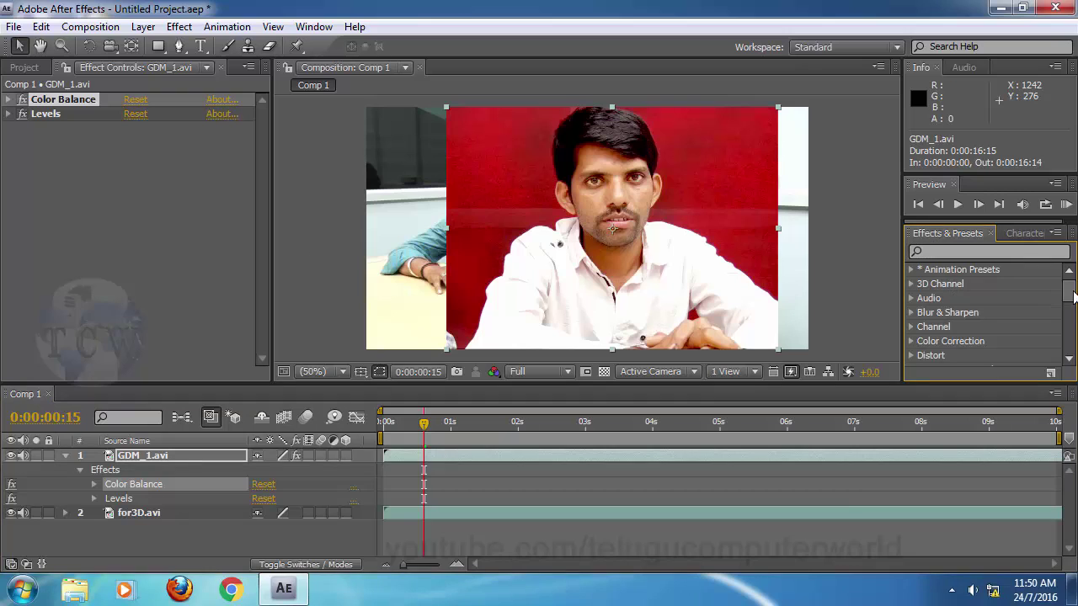
left_click_drag(1073, 297, 1054, 269)
scroll(1071, 359, "down", 6)
scroll(1073, 361, "up", 6)
scroll(1072, 358, "down", 6)
scroll(1071, 360, "up", 6)
left_click(1056, 234)
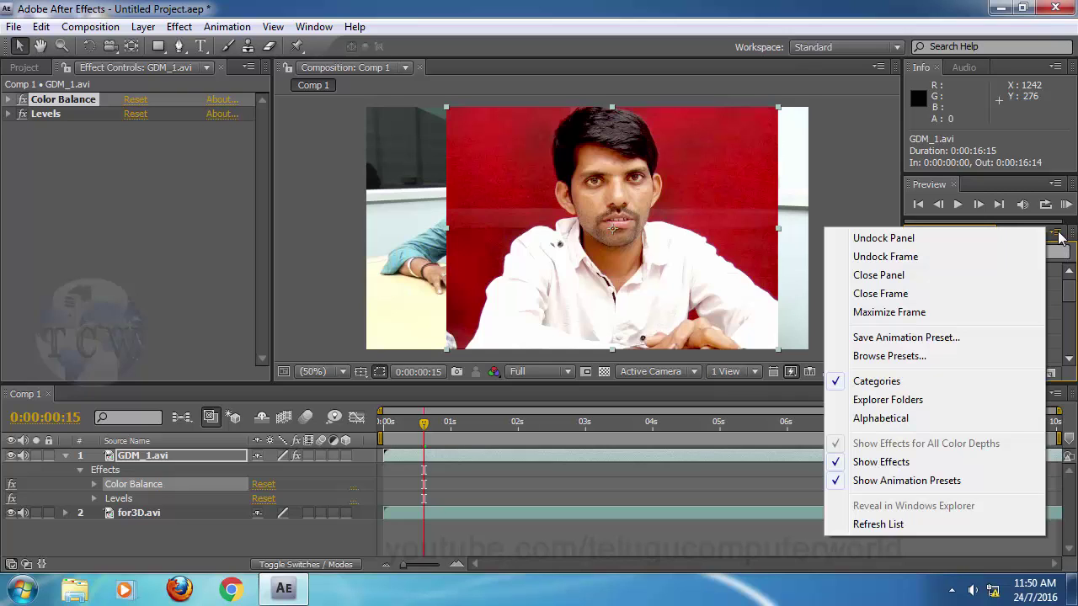
left_click(1057, 235)
left_click(1058, 235)
left_click(923, 240)
Step: Undock the Effects & Presets panel into a floating window over the effect controls and expand its Stylize category
left_click_drag(985, 216, 308, 144)
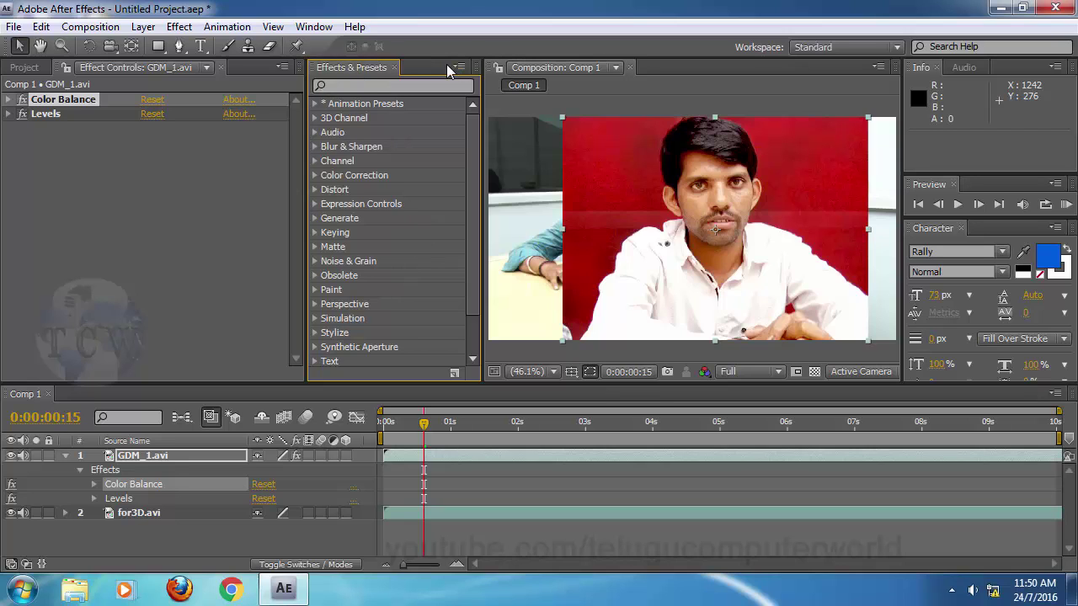
left_click(458, 69)
left_click(515, 72)
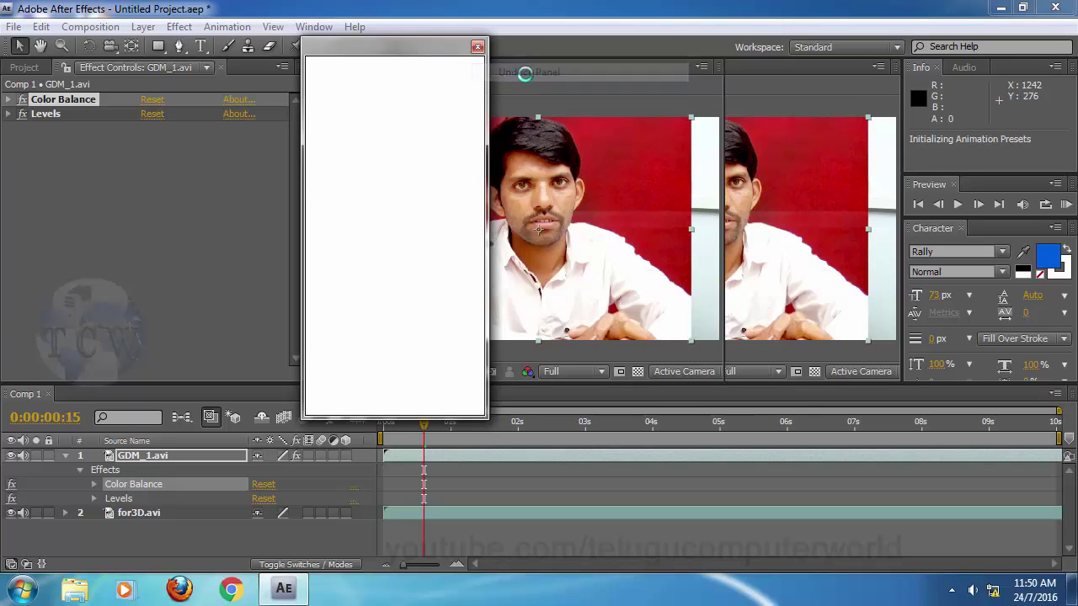
scroll(475, 211, "down", 1)
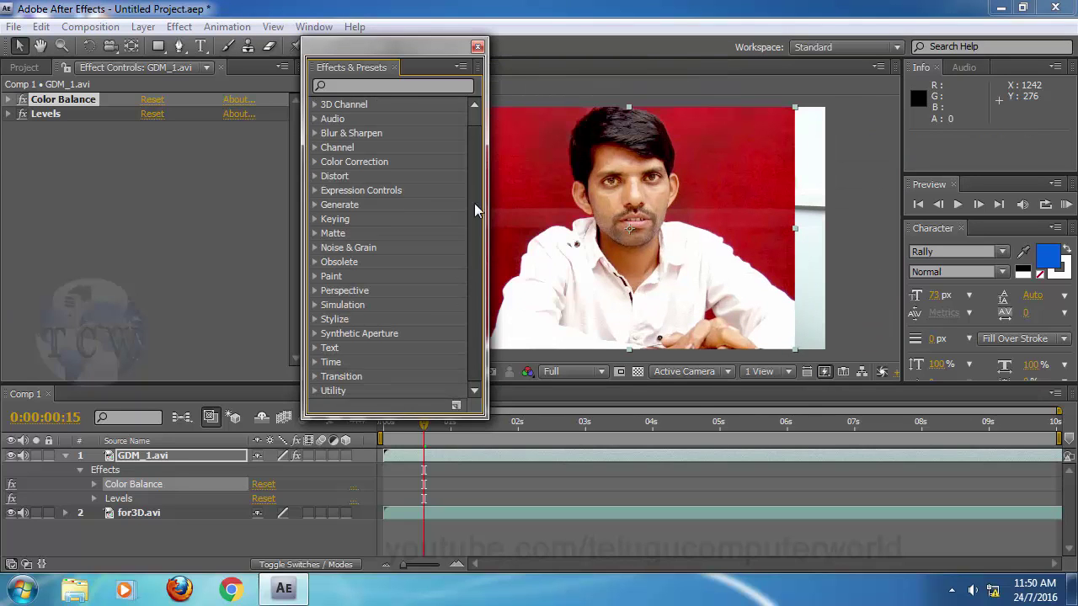
scroll(474, 203, "up", 1)
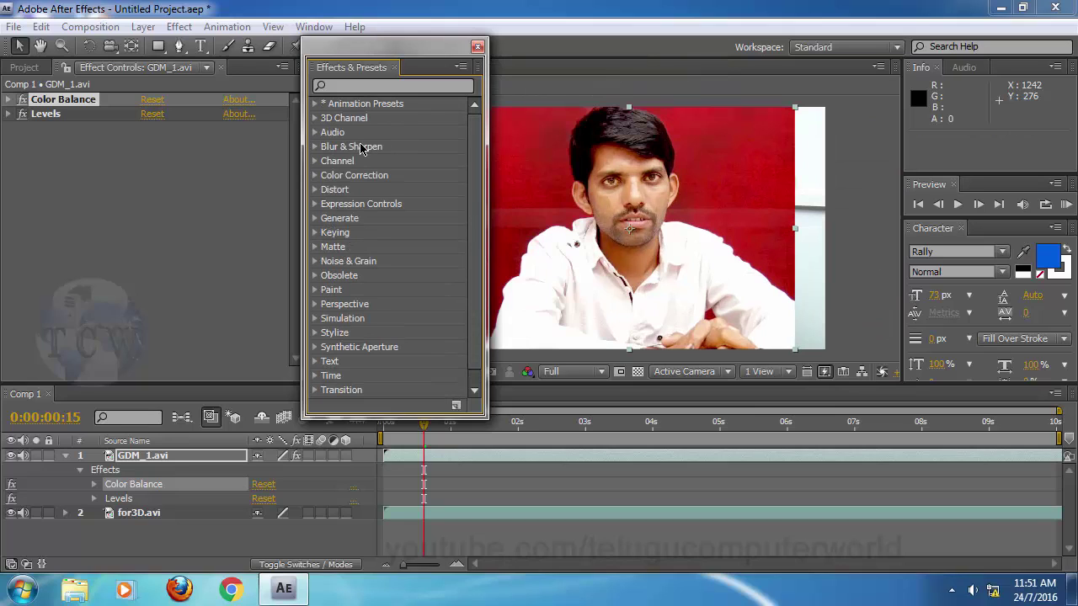
left_click(316, 334)
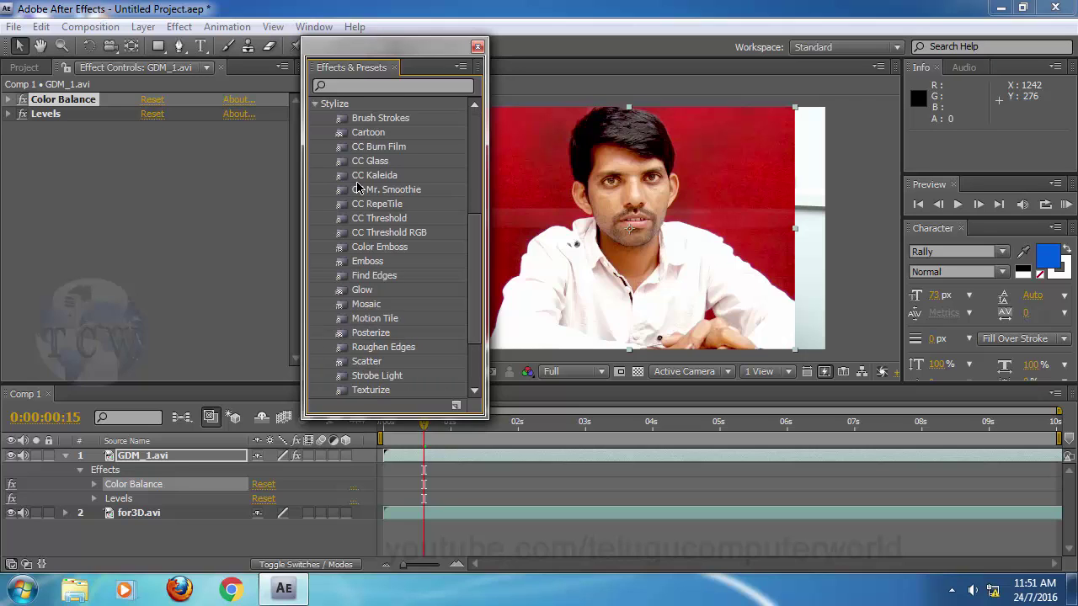
left_click_drag(399, 52, 209, 95)
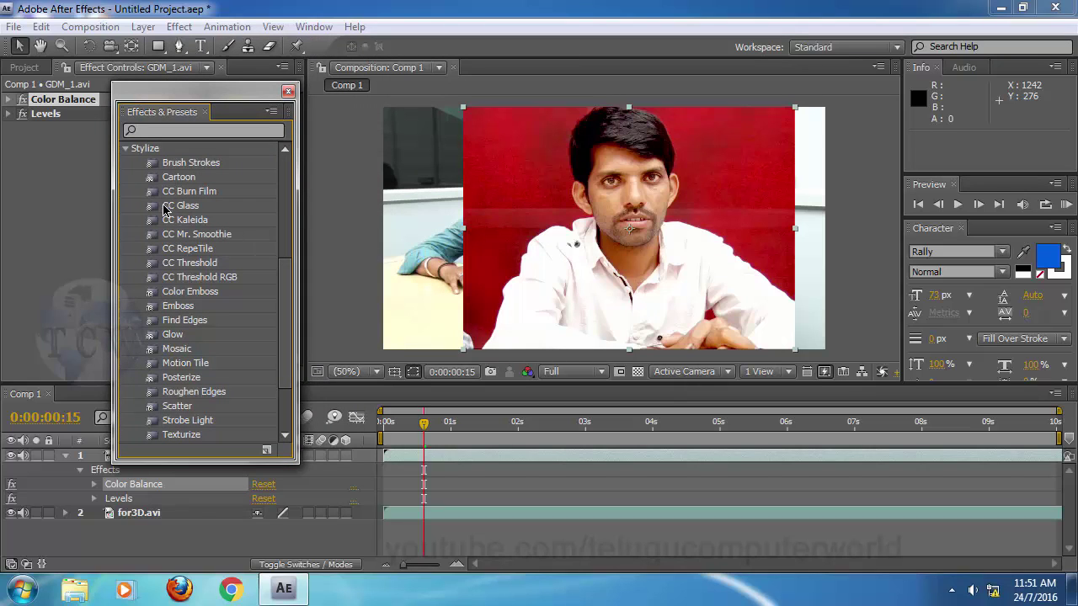
Step: Try CC Glass on the GDM_1.avi layer, view it at the start of the composition and undo the effect
left_click_drag(173, 209, 579, 240)
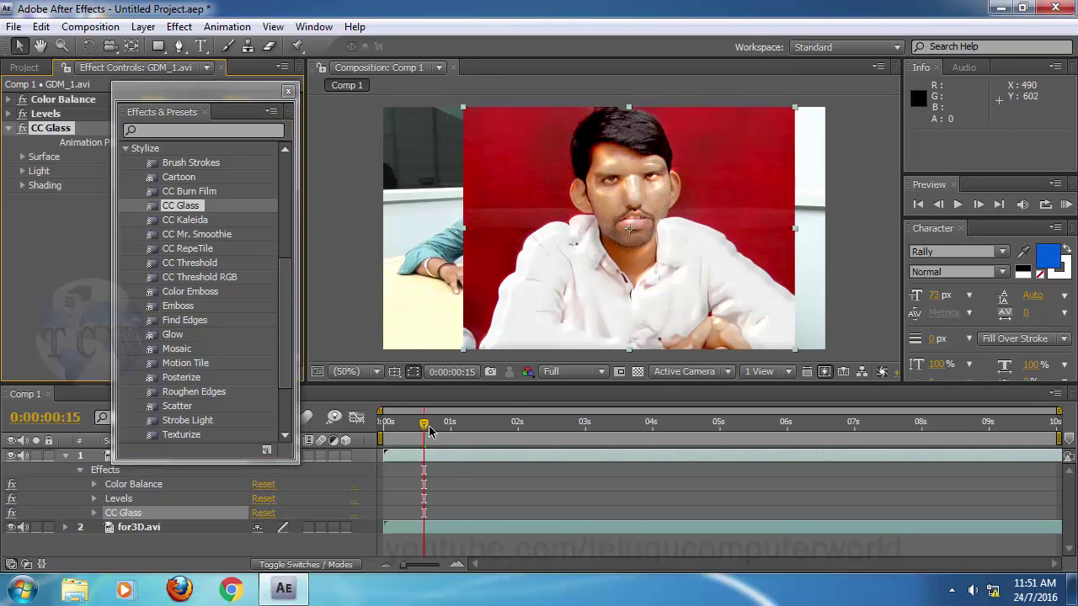
left_click_drag(429, 431, 376, 437)
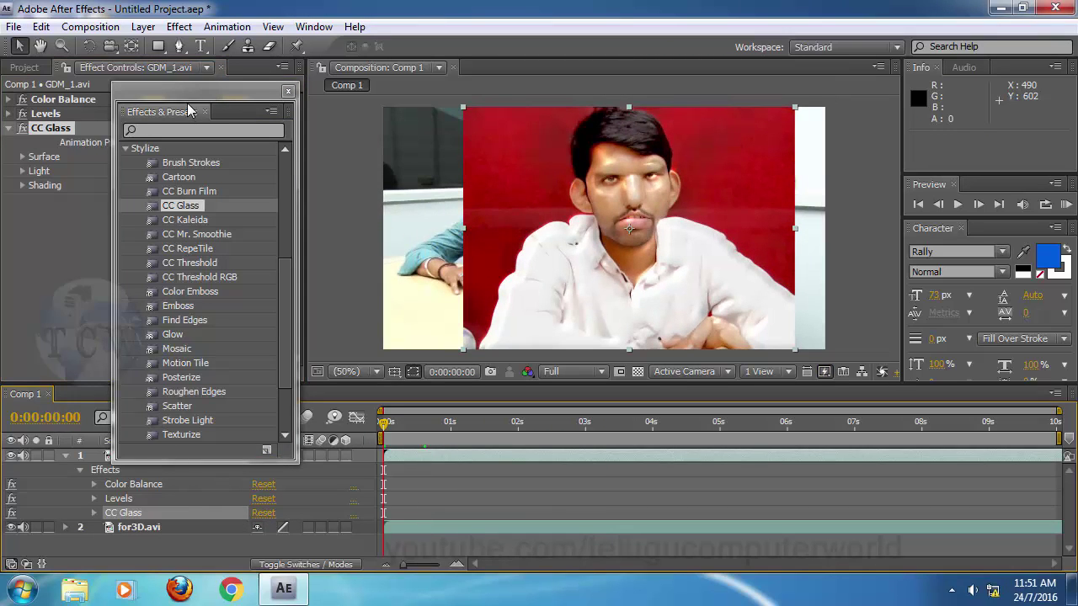
left_click_drag(202, 106, 293, 82)
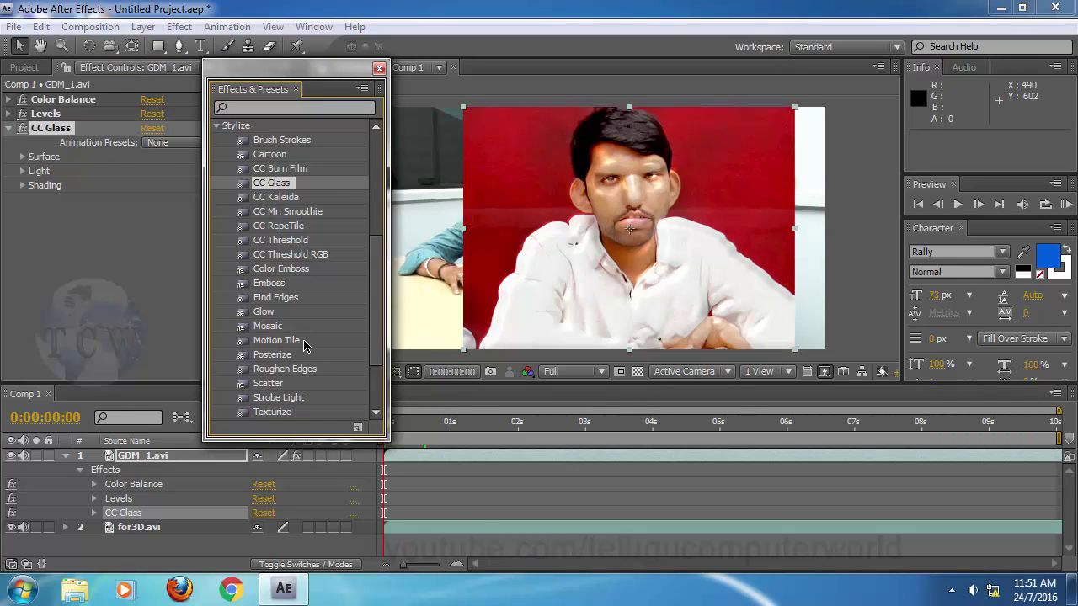
key("ctrl+z")
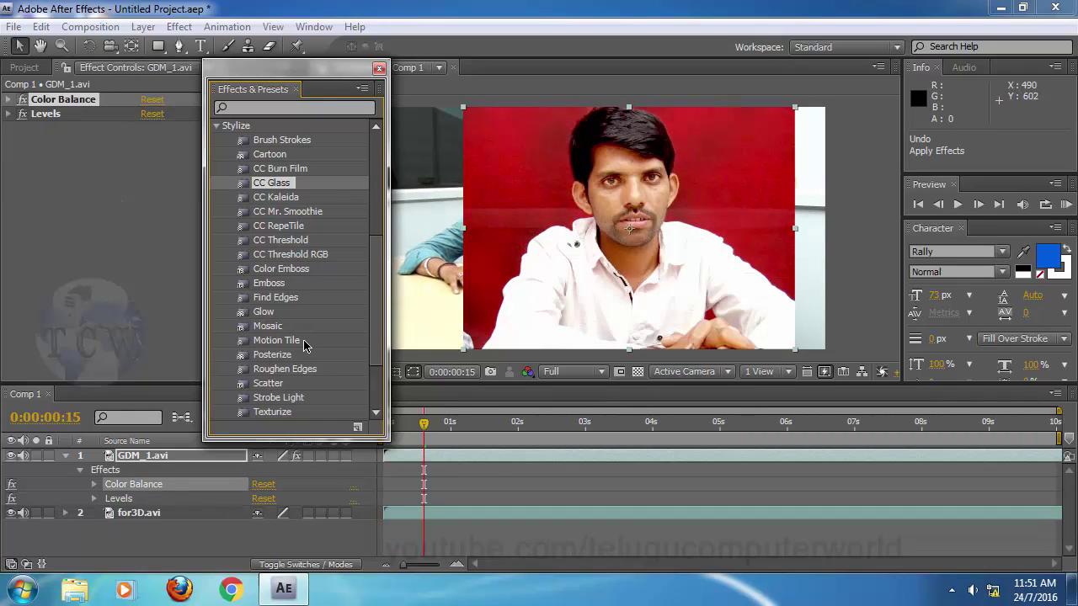
Step: Try CC Glass on the for3D.avi layer through the composition view and undo the effect
left_click(138, 512)
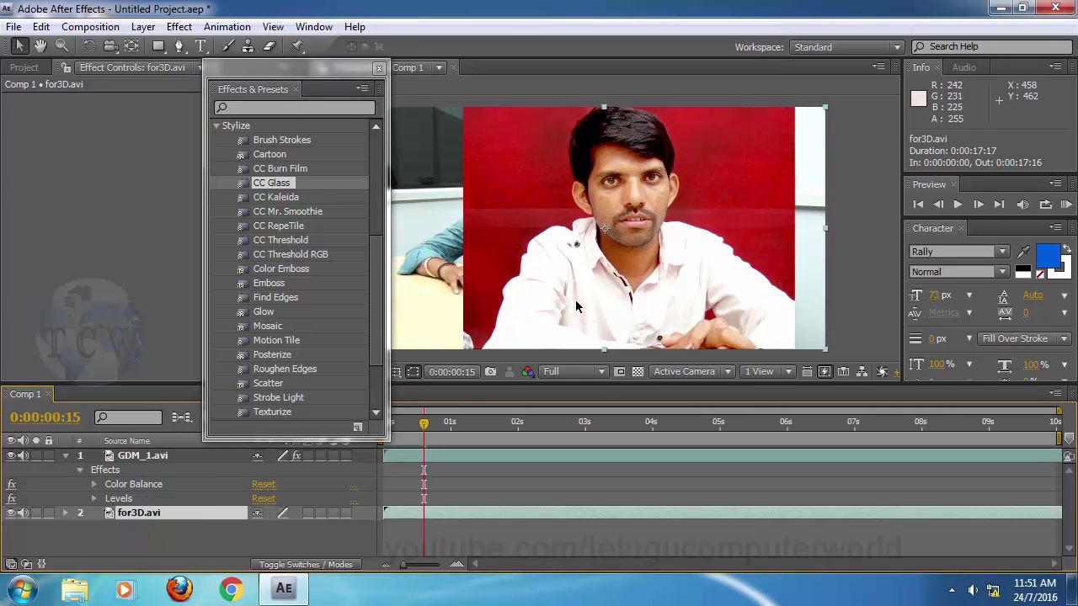
left_click_drag(270, 184, 541, 204)
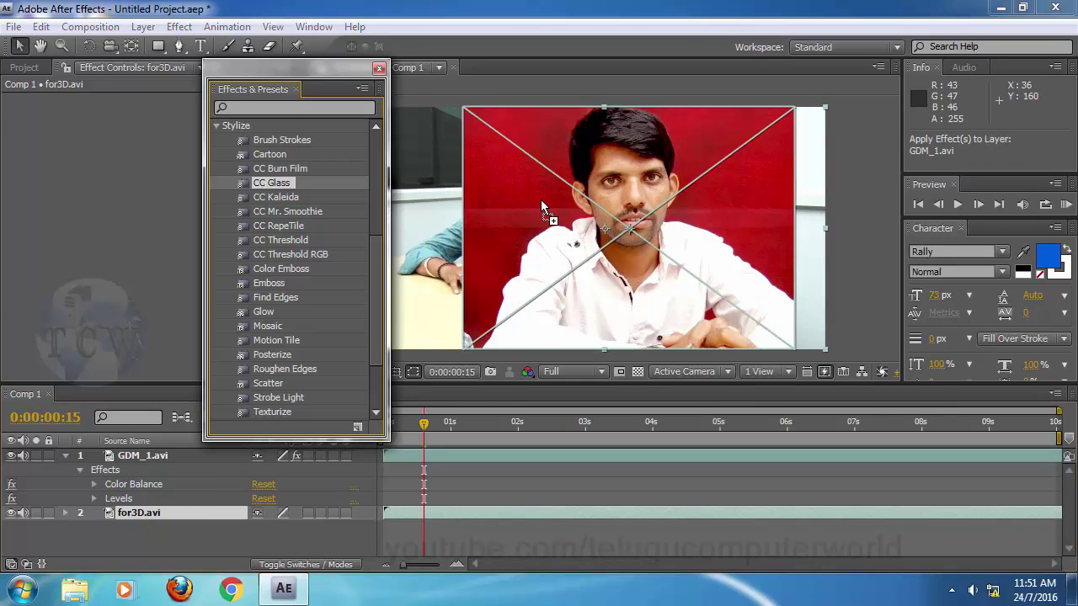
left_click_drag(476, 203, 427, 213)
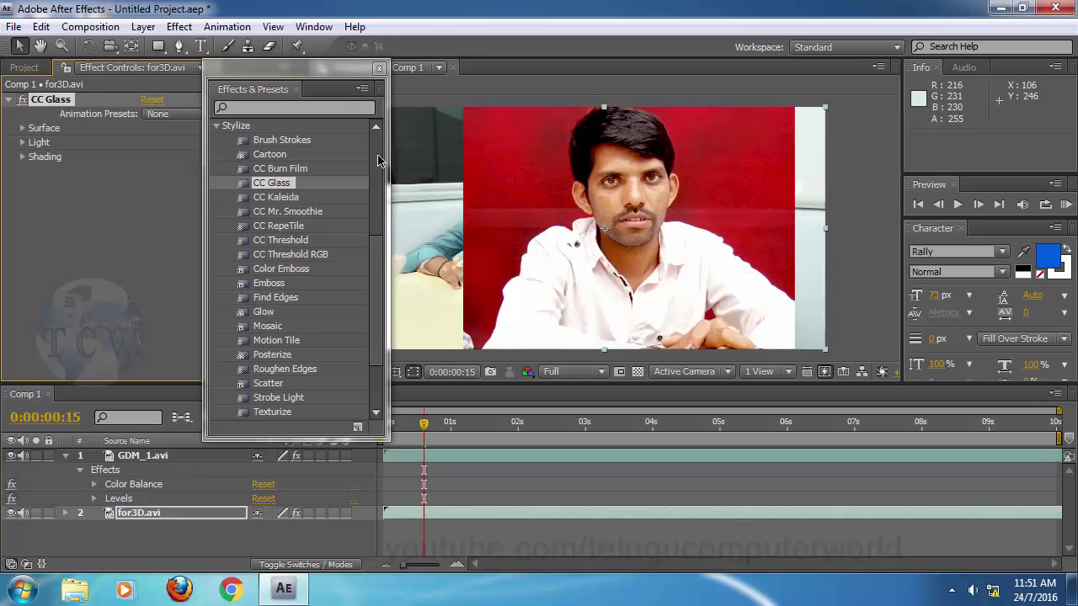
left_click_drag(278, 68, 129, 54)
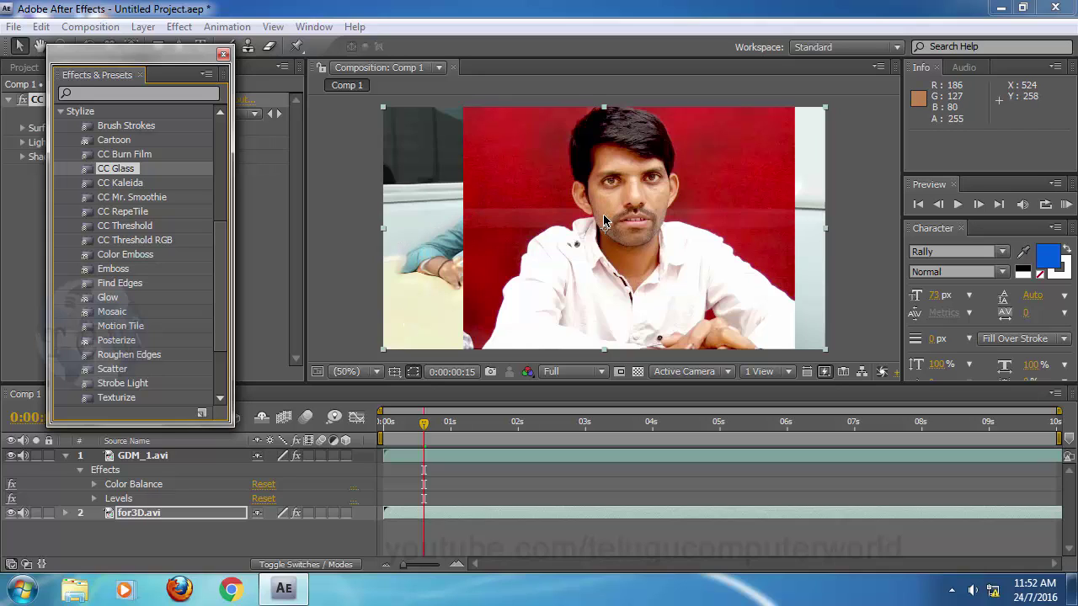
key("ctrl+z")
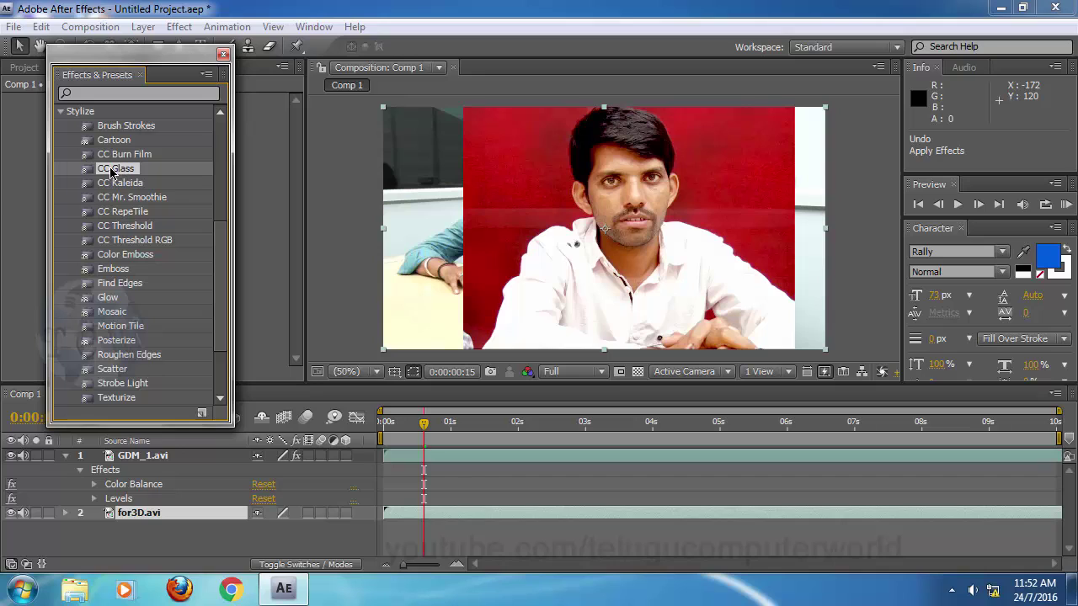
Step: Apply CC Glass to the for3D.avi layer in the timeline and hide the GDM_1.avi layer
left_click_drag(110, 172, 152, 518)
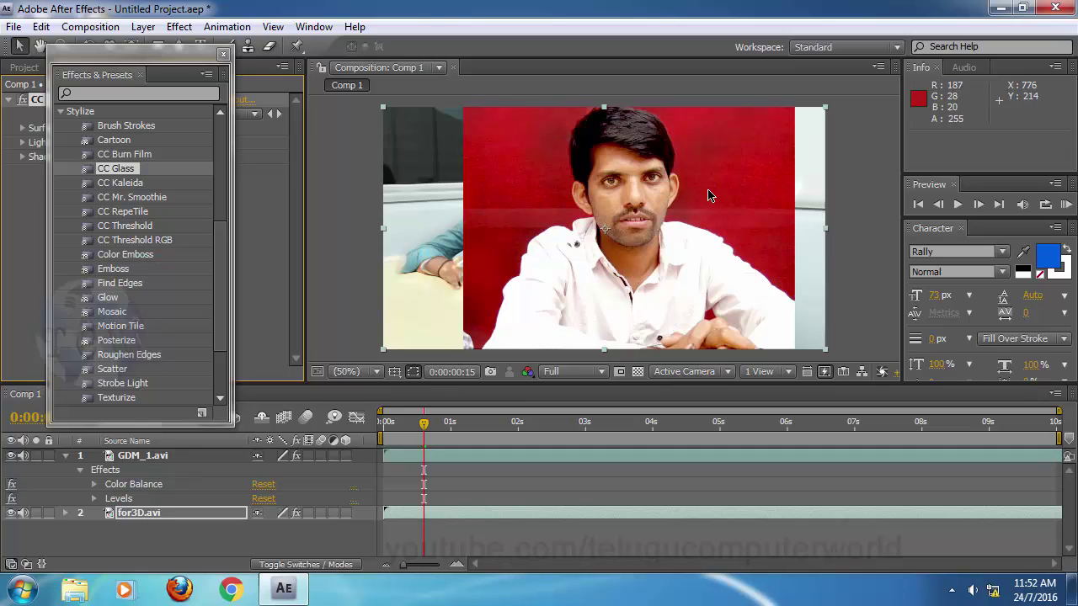
left_click(11, 456)
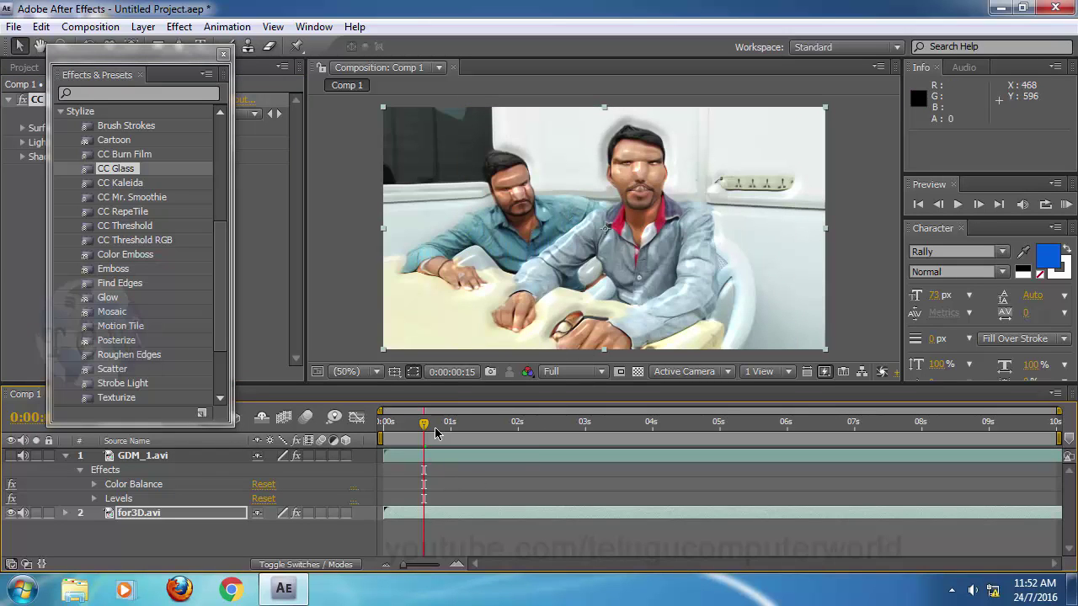
Step: Play back the composition from its start to preview CC Glass on the for3D.avi footage
left_click_drag(437, 432, 383, 425)
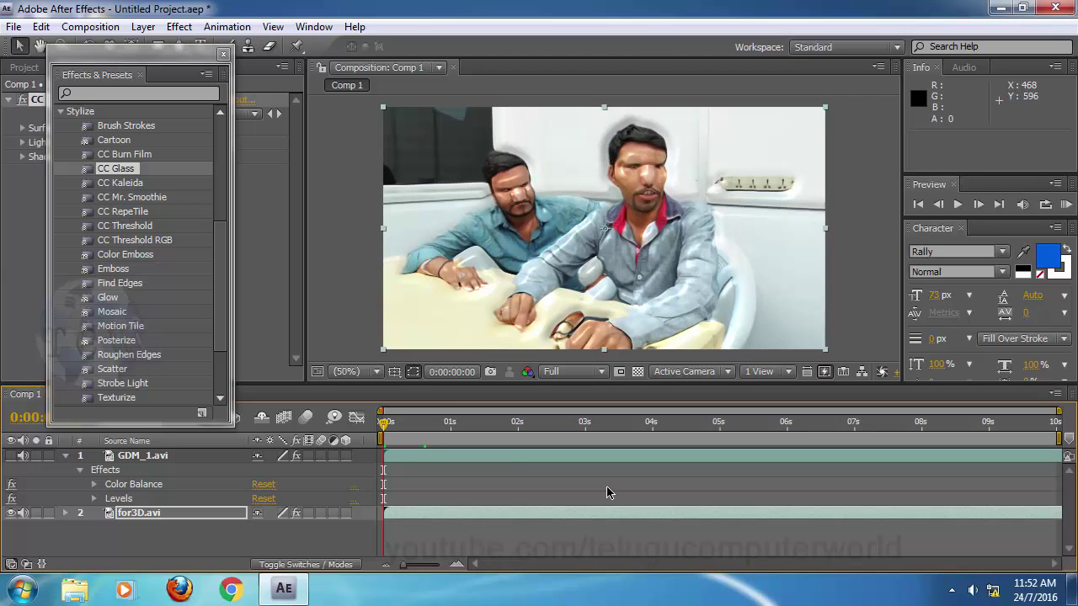
key("space")
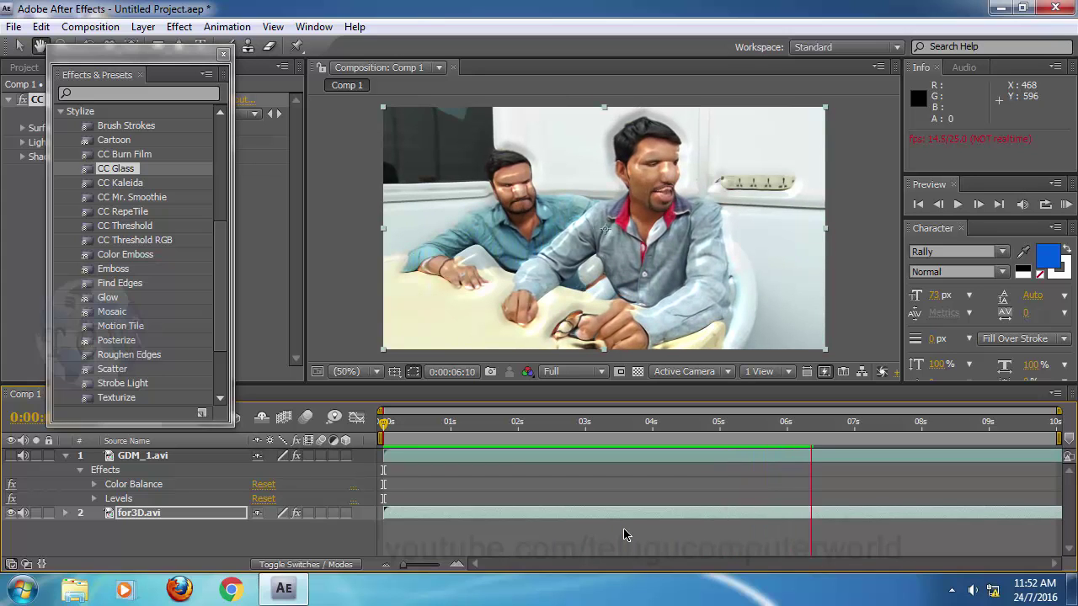
key("space")
Step: Set the Surface values of CC Glass on for3D.avi to Height 20 and Softness 26
left_click_drag(156, 60, 384, 67)
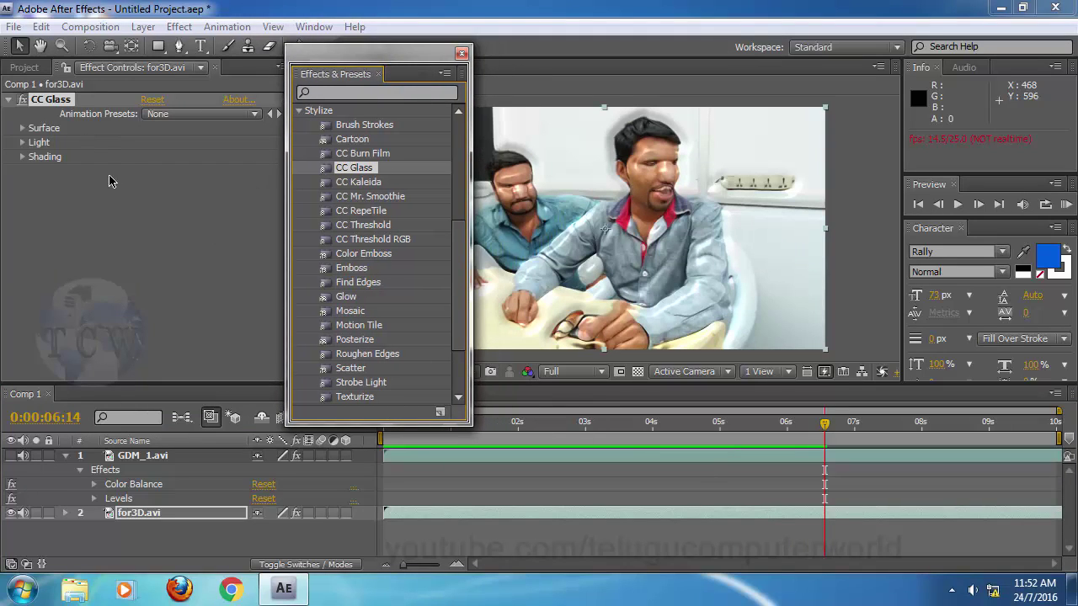
left_click(24, 131)
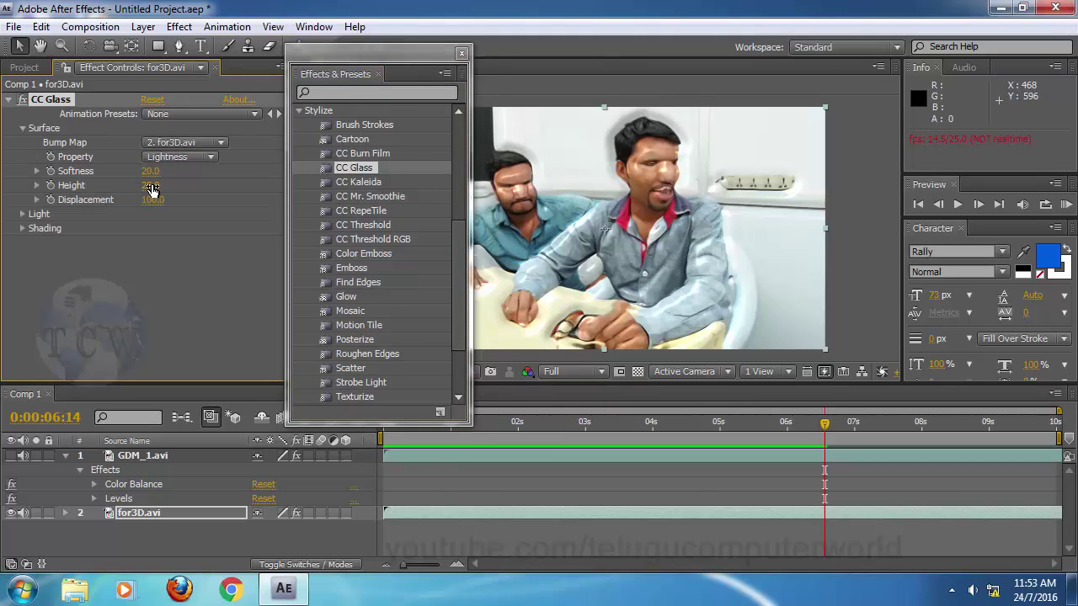
mouse_move(148, 189)
left_mouse_down()
mouse_move(139, 185)
mouse_move(156, 190)
left_mouse_up()
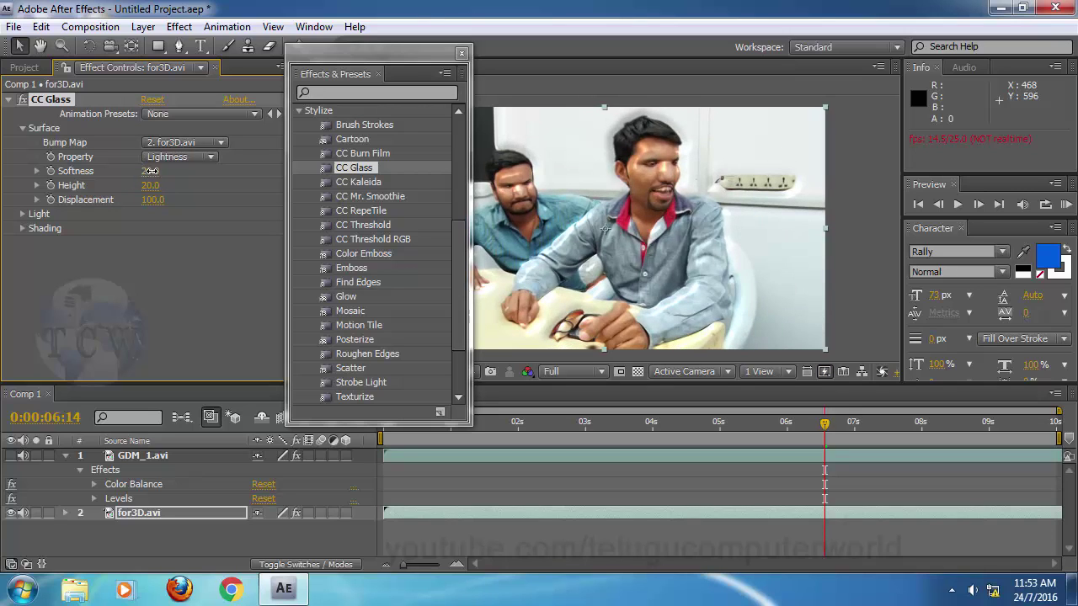
left_click_drag(148, 171, 176, 173)
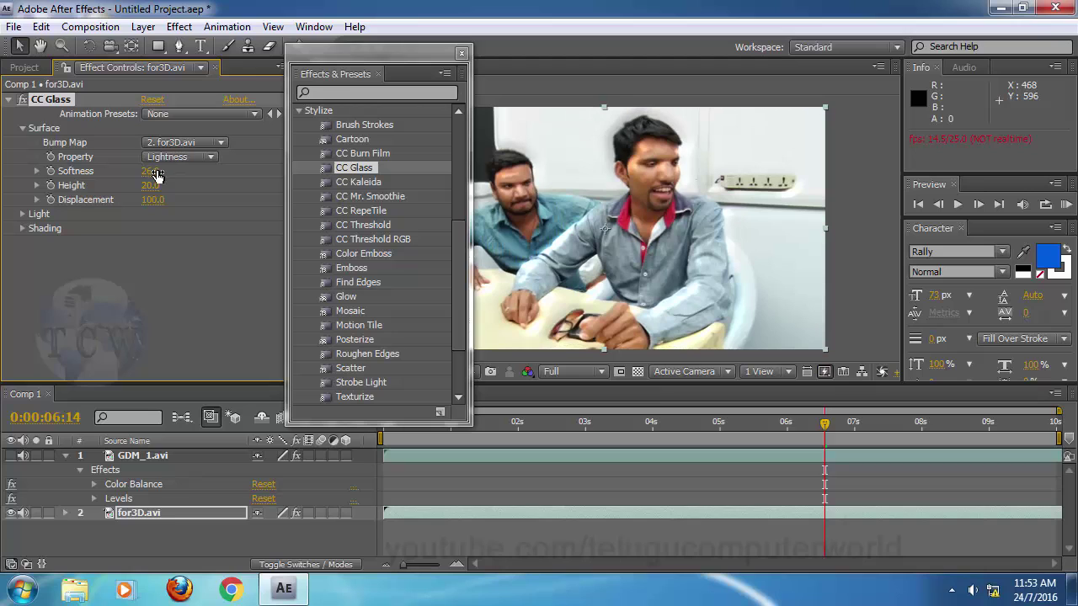
left_click_drag(377, 57, 300, 60)
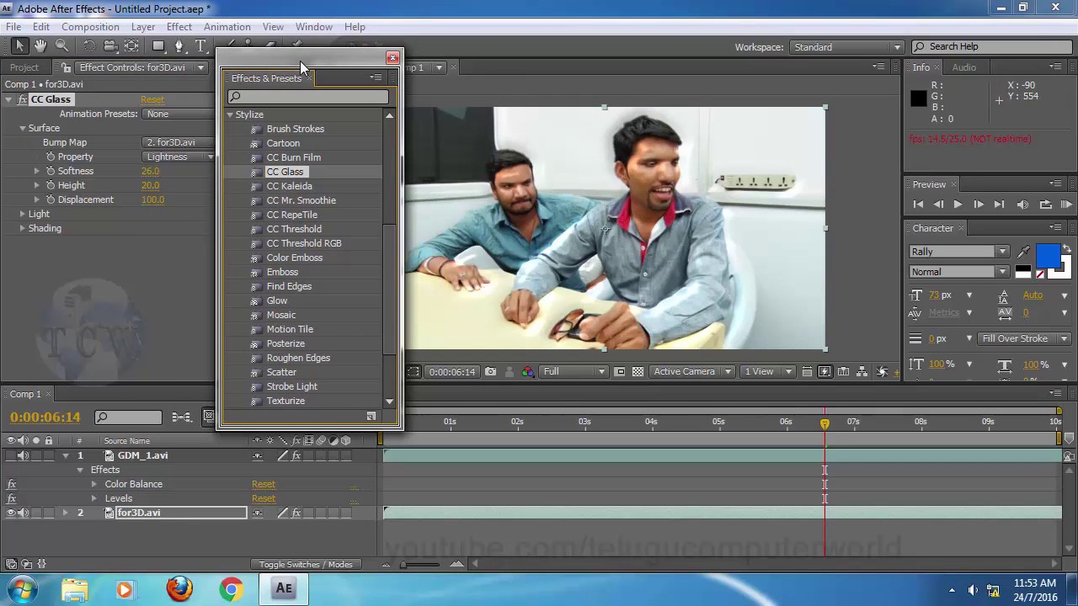
mouse_move(150, 191)
left_mouse_down()
mouse_move(160, 187)
mouse_move(148, 185)
left_mouse_up()
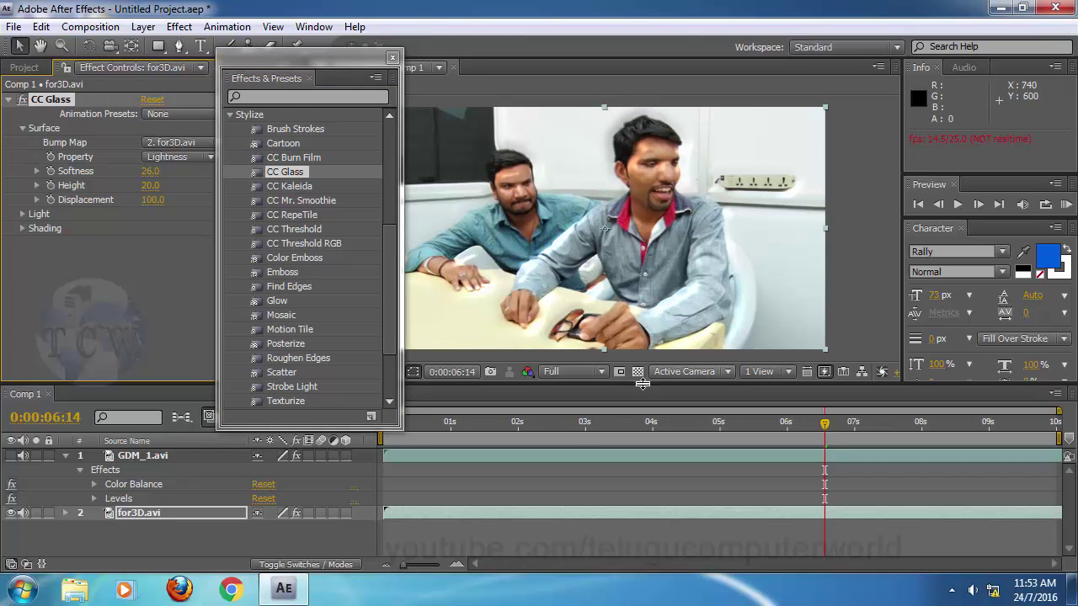
Step: Preview the adjusted CC Glass effect by playing the composition from 0:00:00:12
left_click(415, 424)
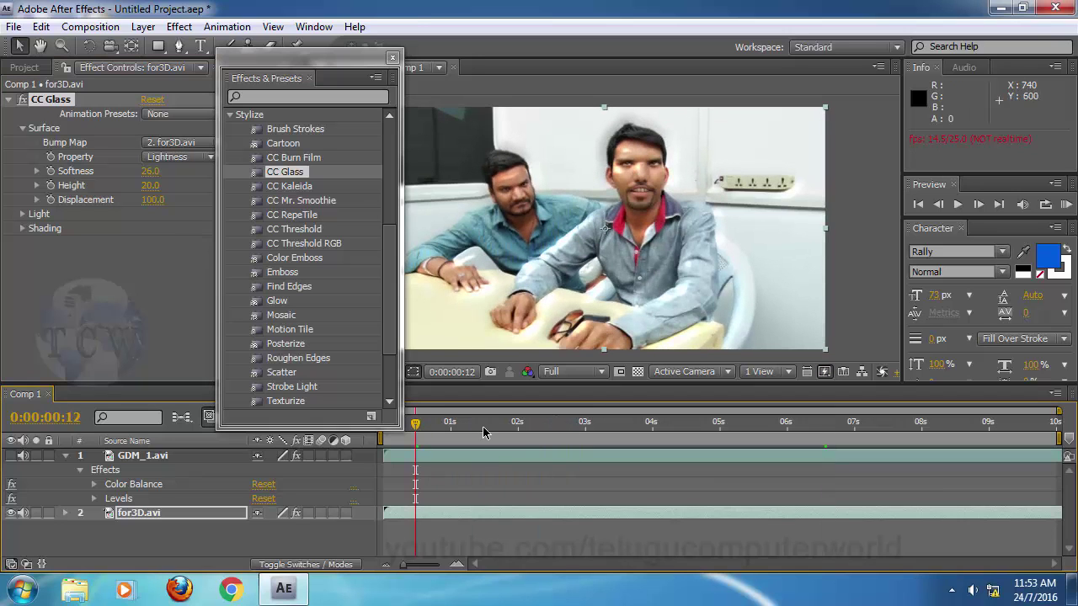
key("space")
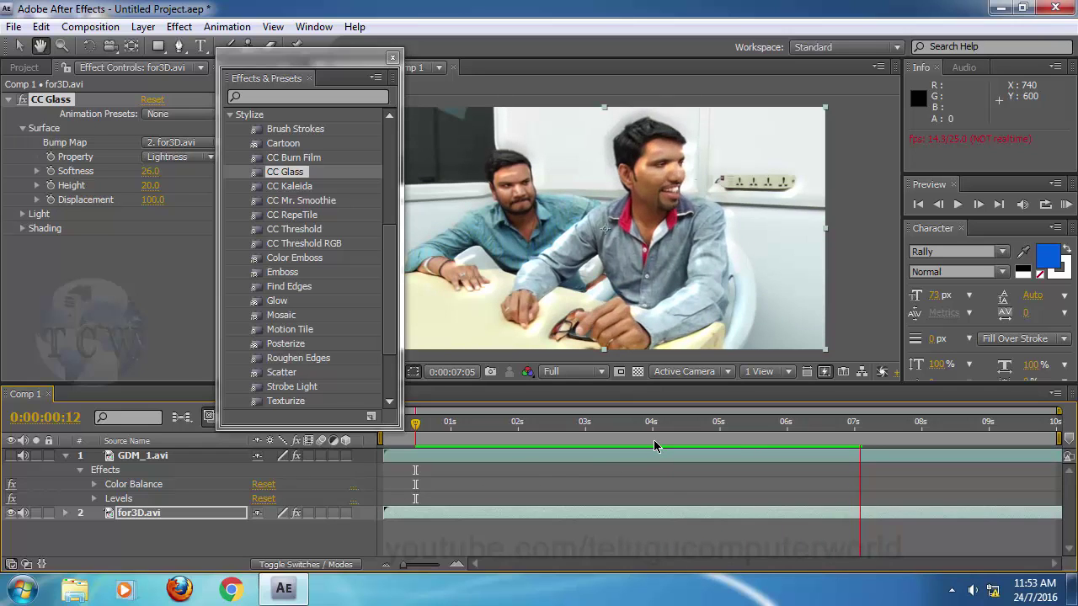
key("space")
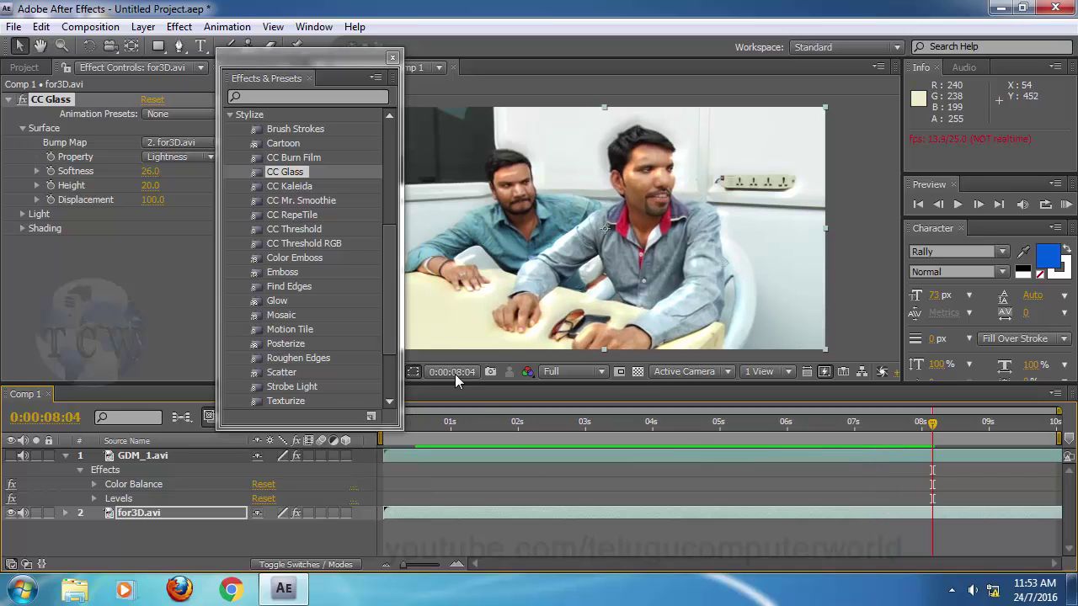
Step: Compare the for3D.avi footage with and without CC Glass, leaving the effect turned off
left_click(23, 101)
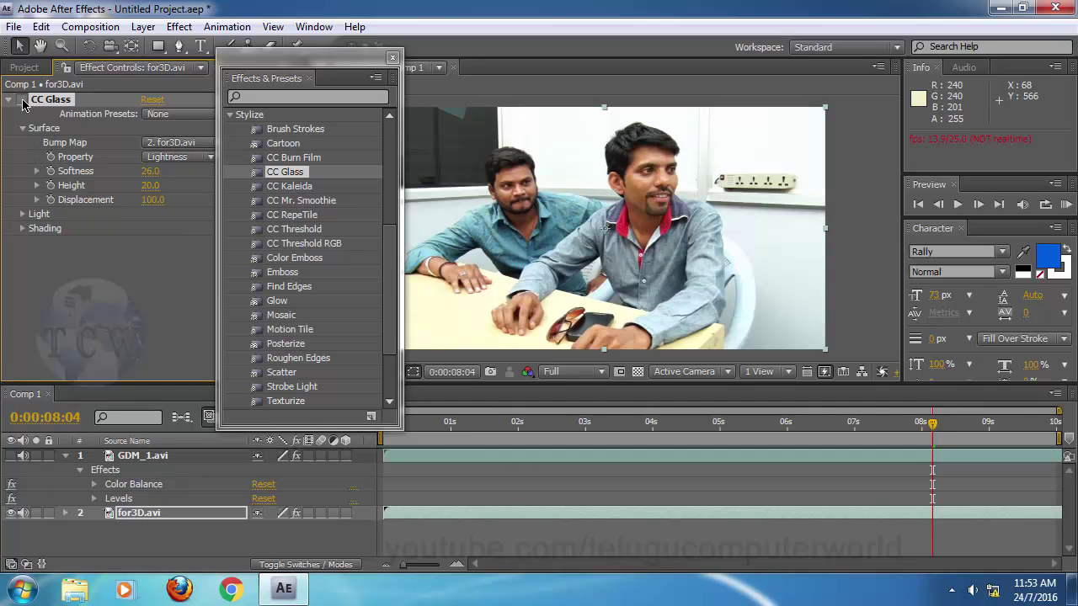
left_click(23, 100)
left_click(23, 100)
left_click(23, 100)
left_click(23, 100)
Step: Apply the Posterize effect to the for3D.avi footage and set its Level to 2
left_click(272, 338)
left_click(283, 345)
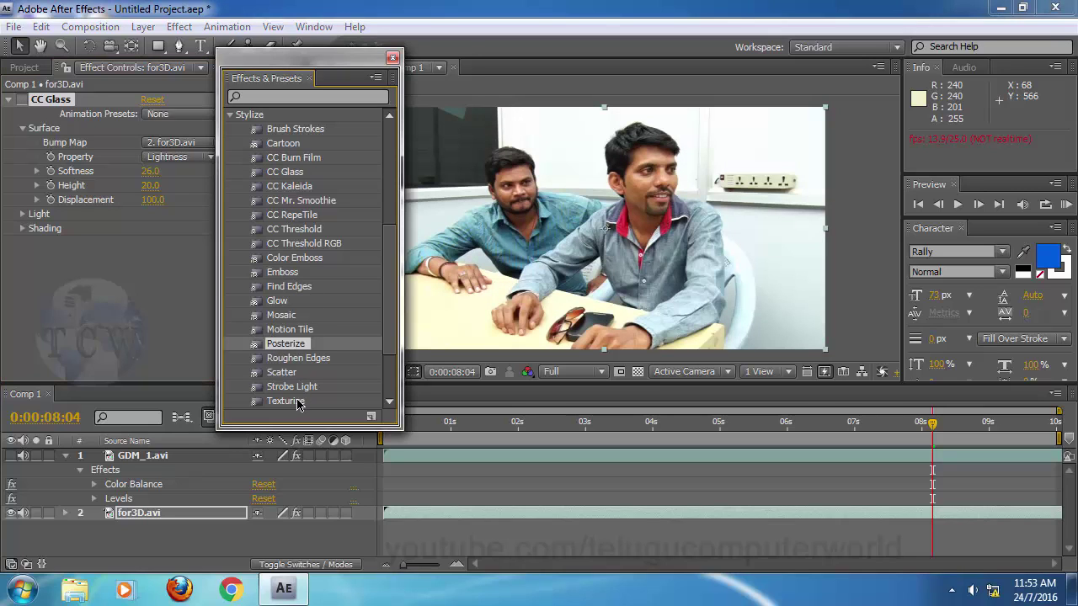
left_click_drag(277, 346, 596, 292)
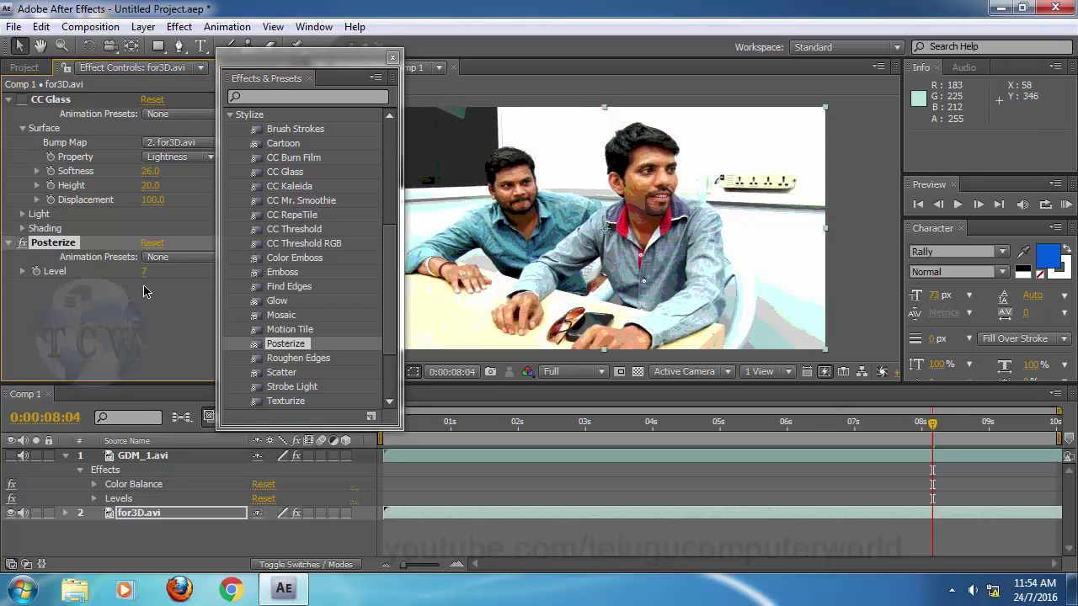
left_click_drag(145, 277, 92, 289)
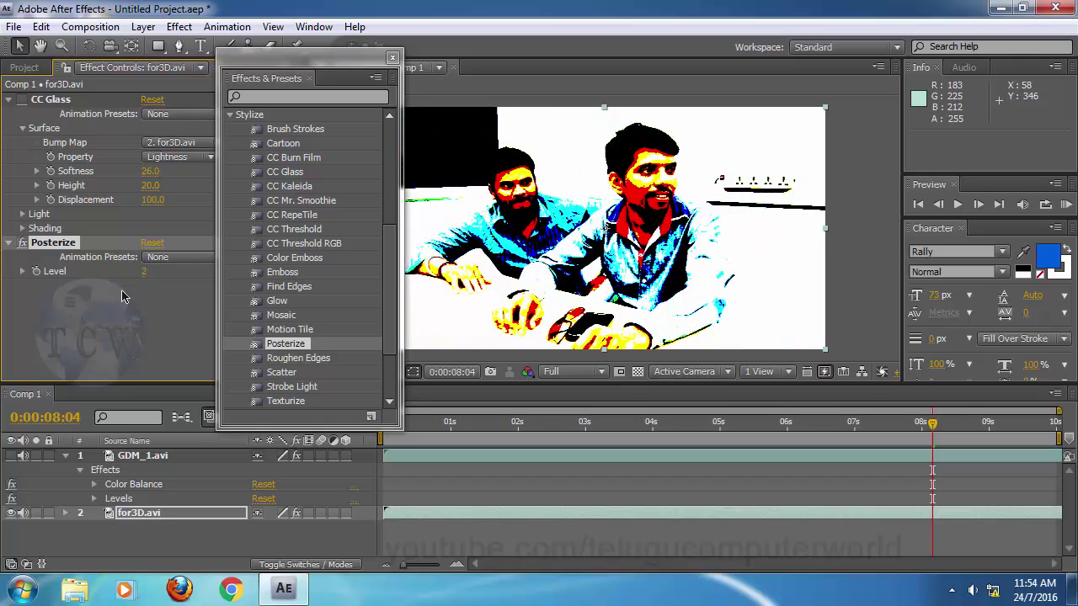
Step: Preview the Posterize effect from the start of the composition and turn the effect off on for3D.avi
key("KP_0")
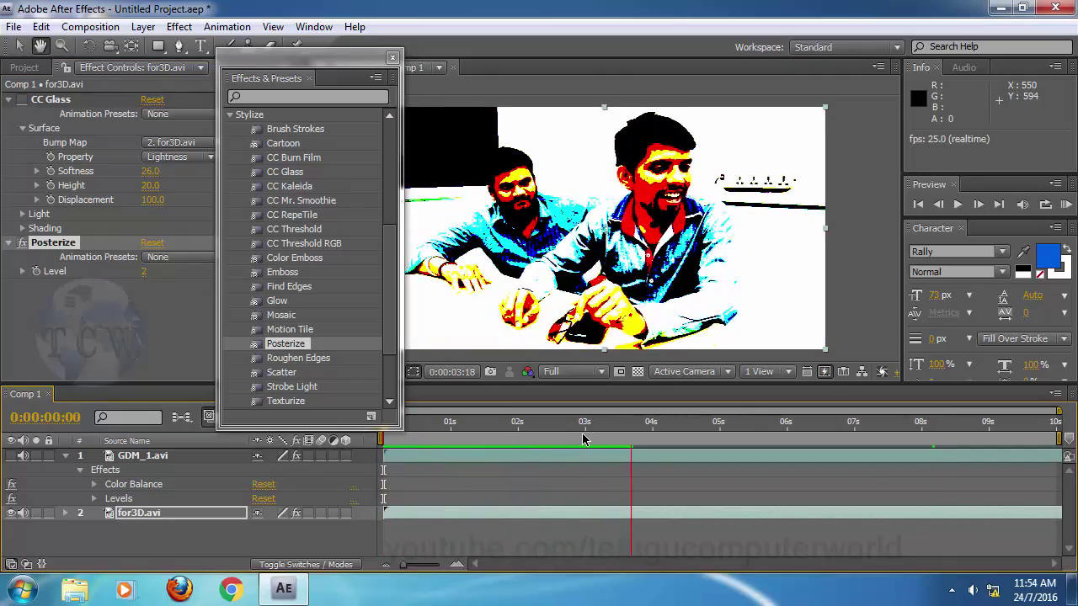
key("space")
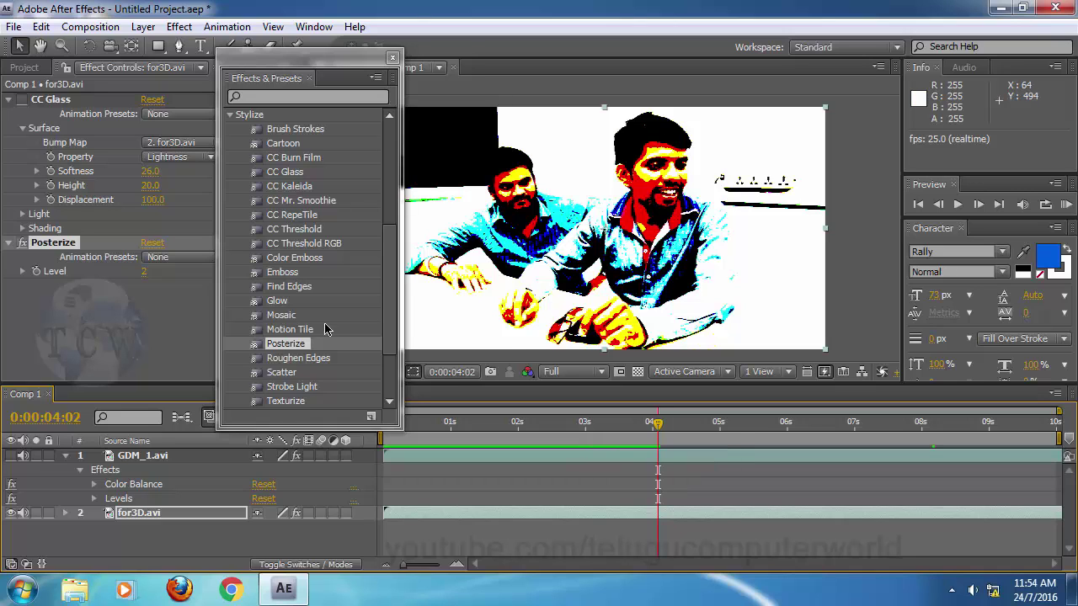
left_click(21, 244)
left_click(21, 243)
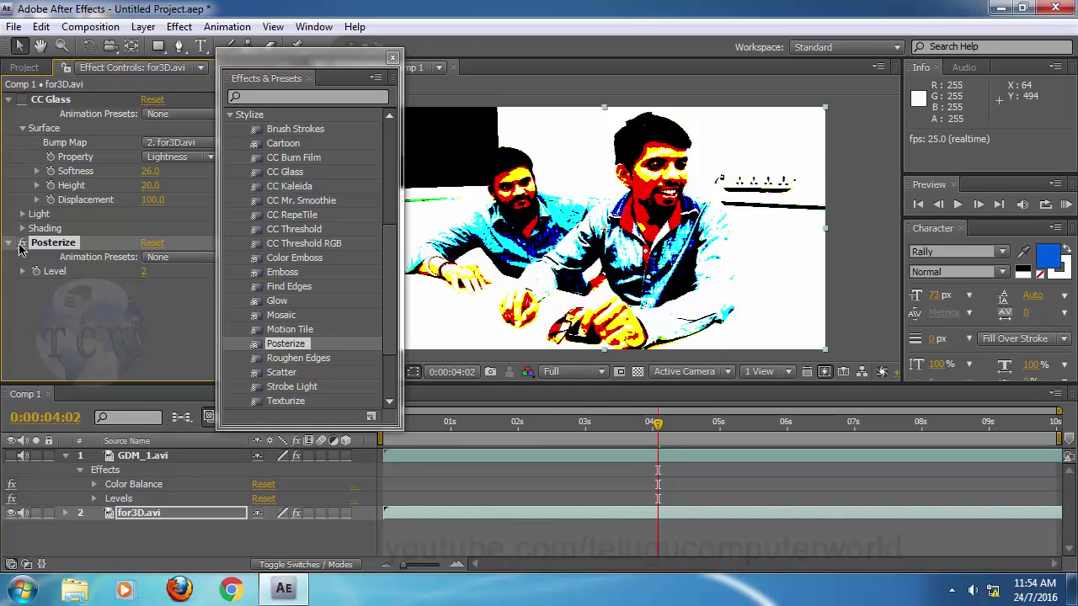
left_click(21, 244)
Step: Look through the effects in the Stylize and Generate categories and collapse both categories
left_click(284, 315)
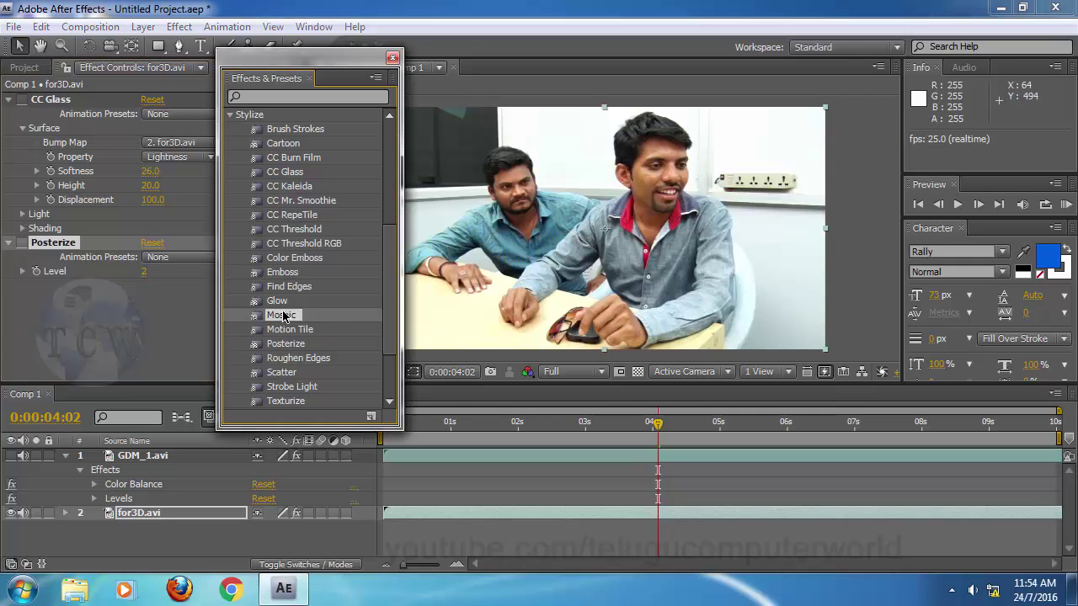
left_click(277, 391)
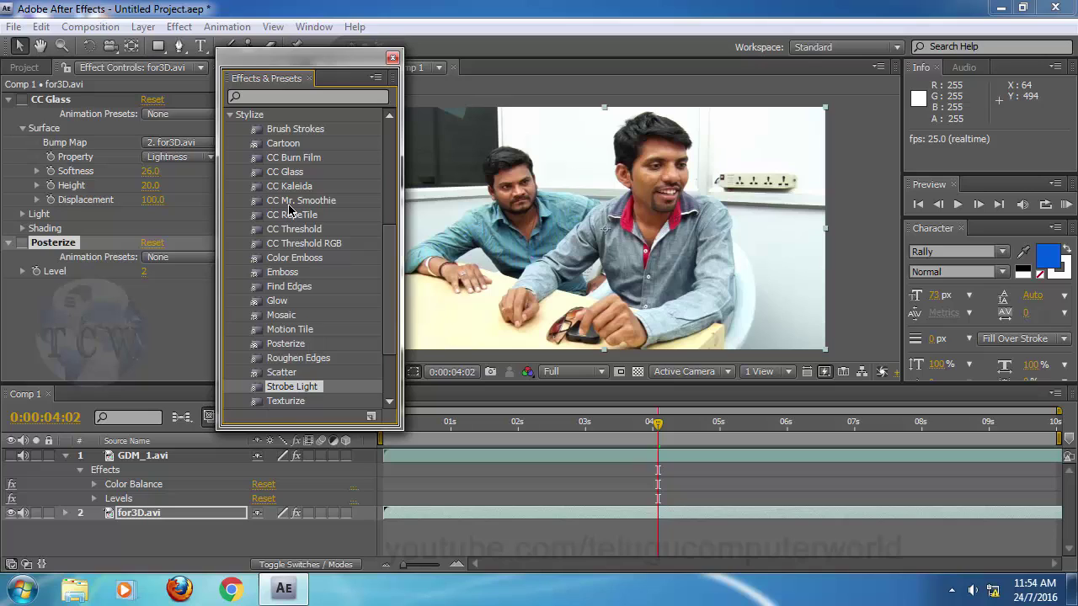
left_click(230, 120)
left_click_drag(386, 230, 385, 120)
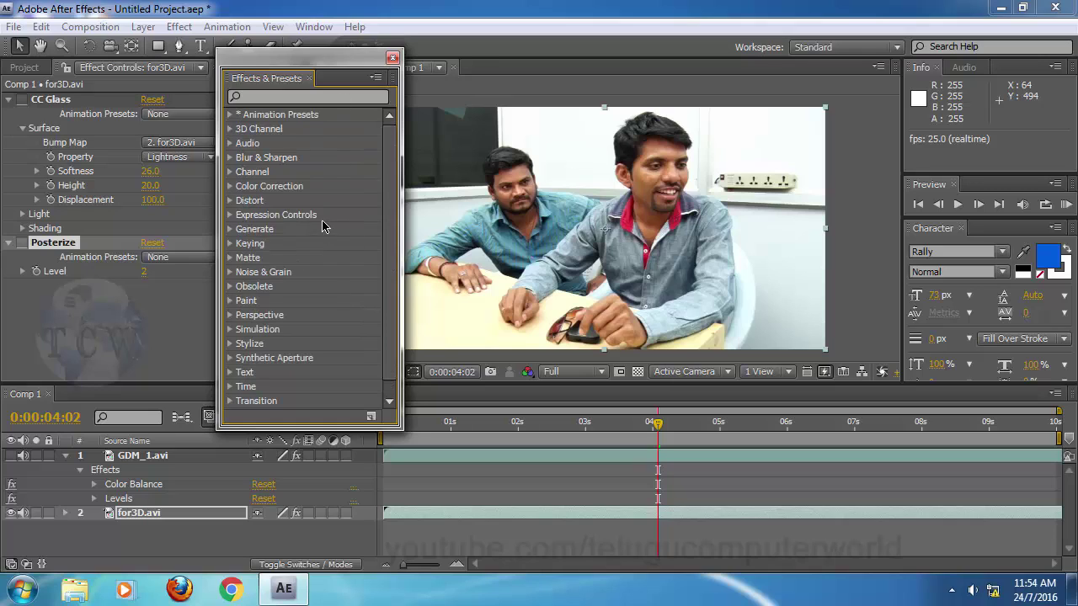
left_click_drag(390, 213, 386, 142)
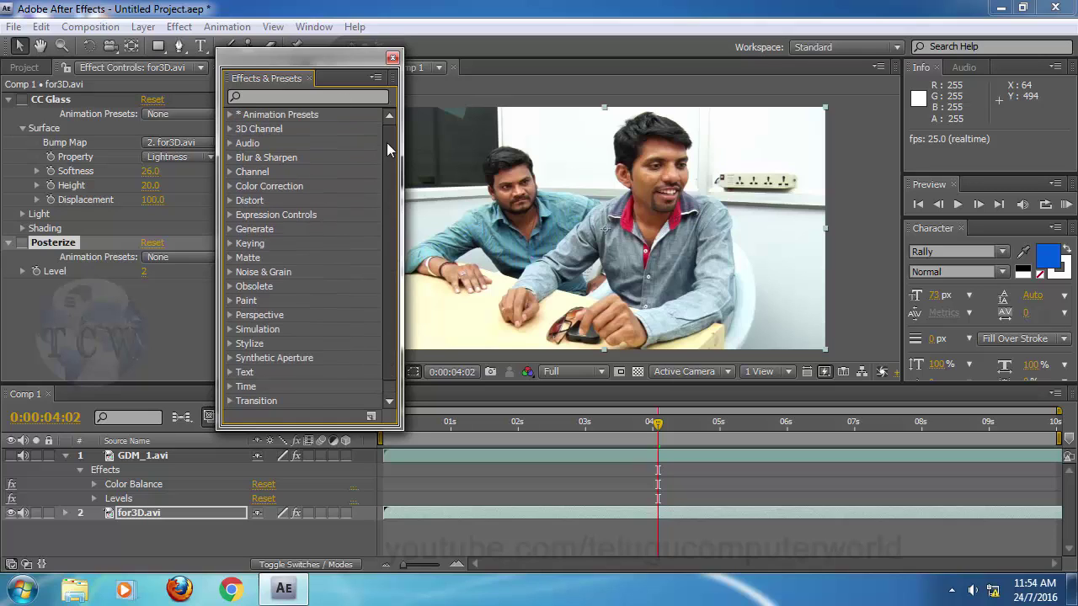
left_click(231, 231)
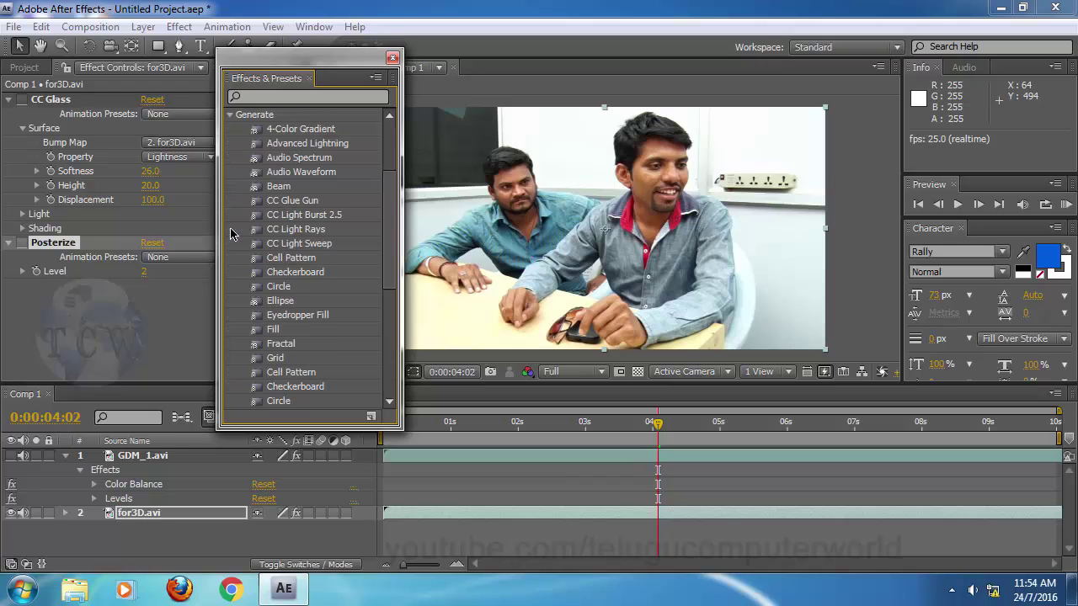
left_click(229, 115)
Step: Search the effects for "color" and apply Color Key from the Keying category to the for3D.avi footage
left_click(274, 99)
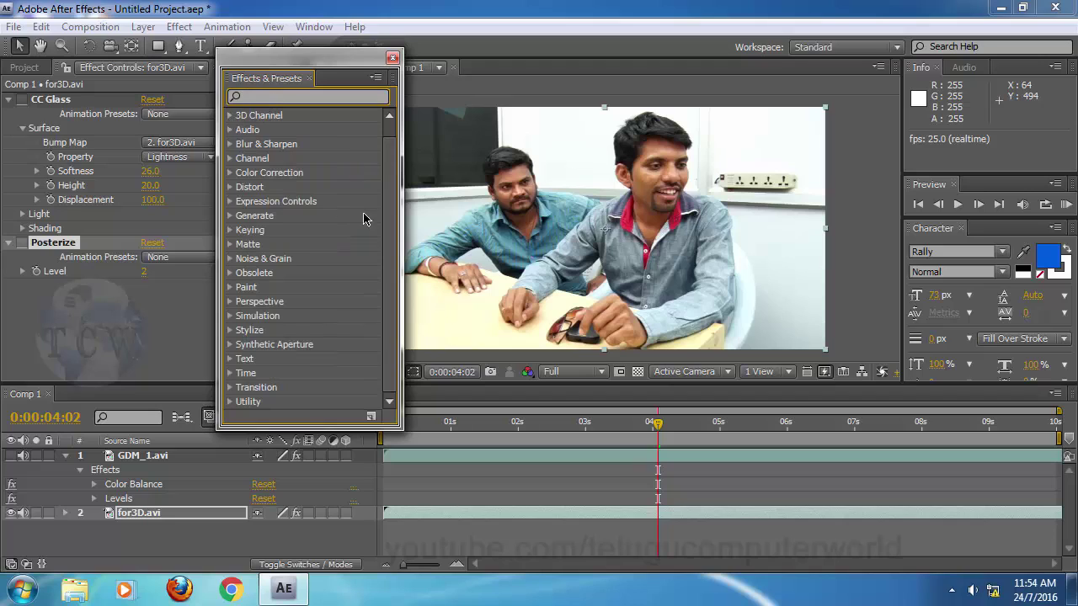
left_click_drag(385, 284, 386, 146)
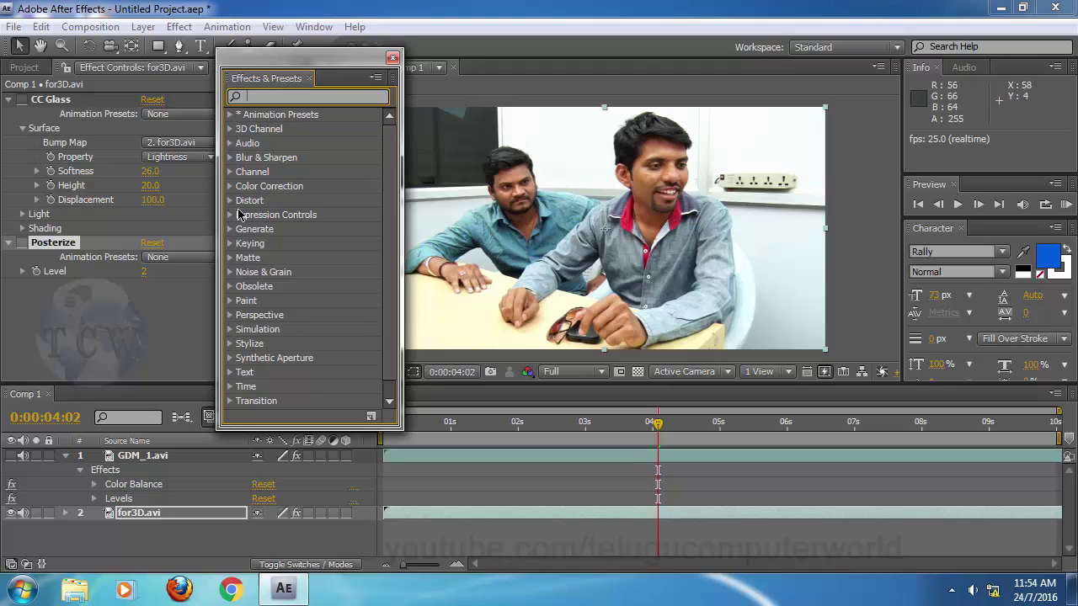
type("color")
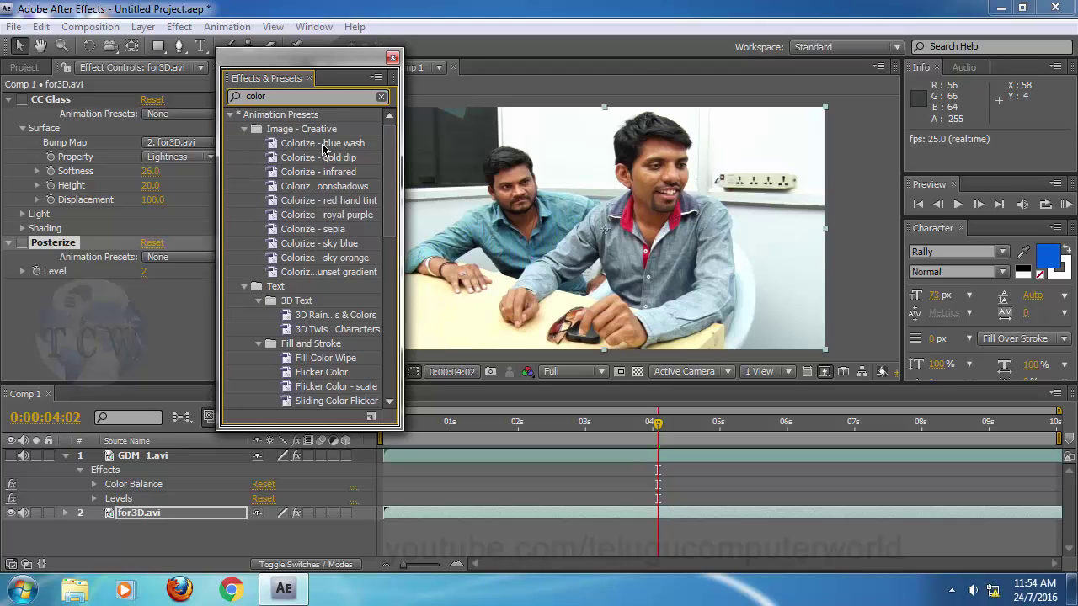
left_click_drag(392, 200, 393, 372)
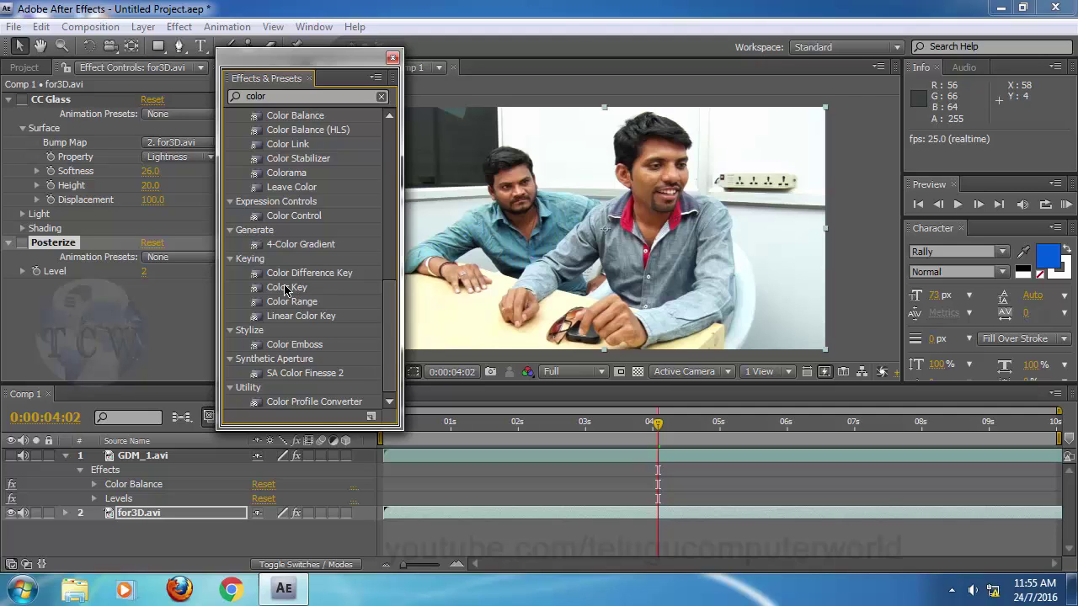
left_click_drag(285, 289, 539, 276)
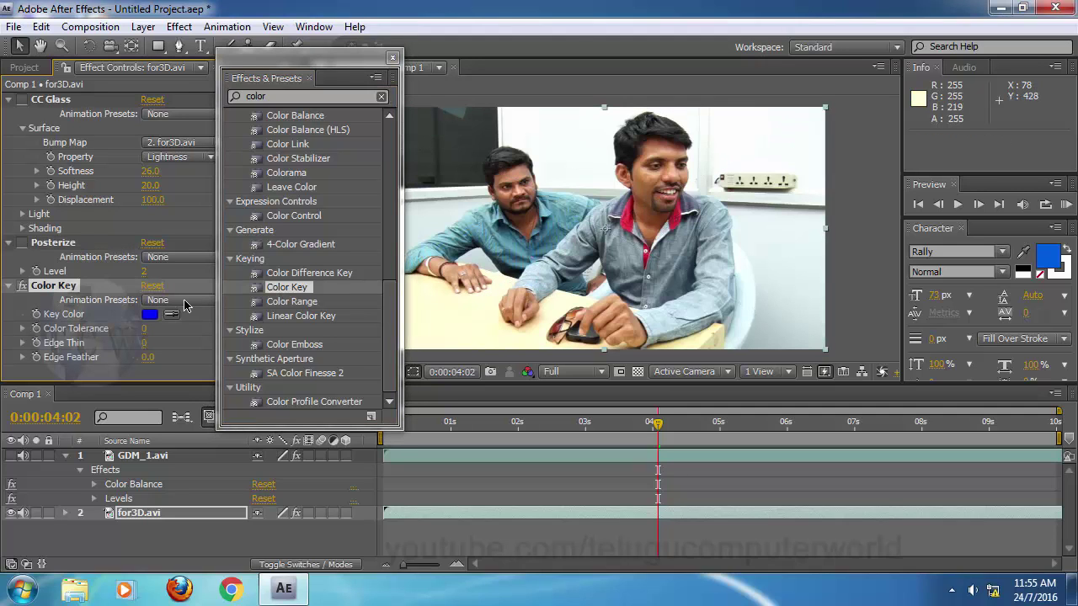
Step: Sample the front man's red shirt collar as Key Color and set Color Tolerance to 38 and Edge Thin to 2
left_click(150, 315)
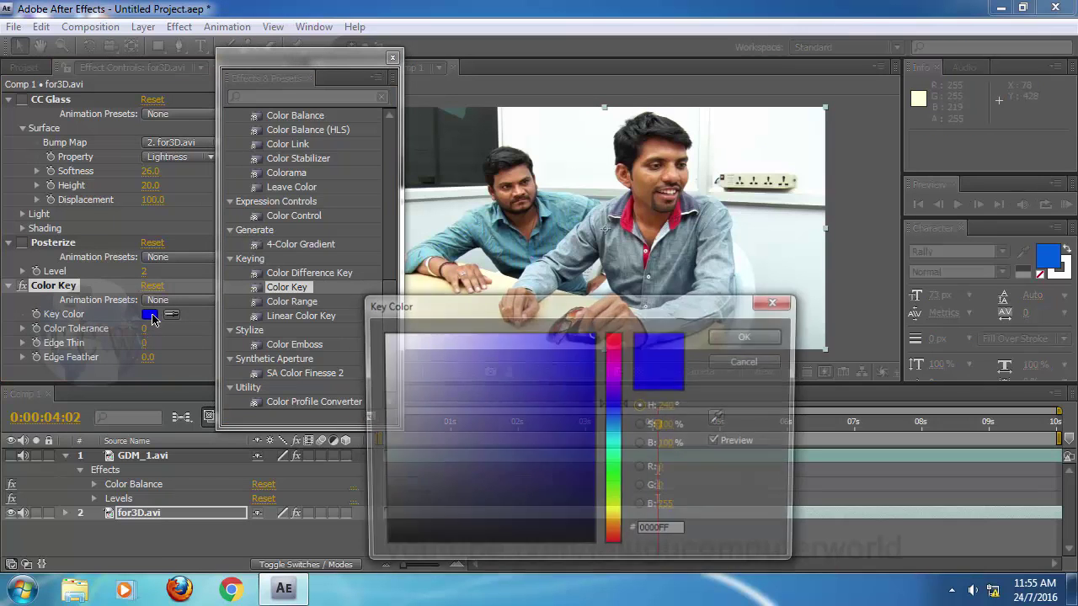
left_click(777, 300)
left_click(171, 314)
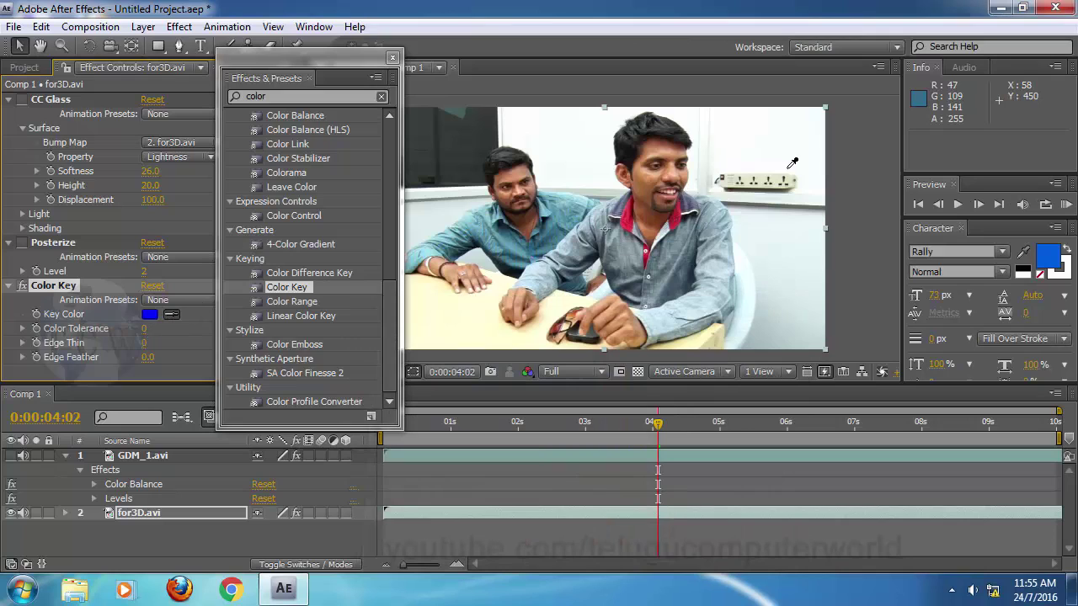
left_click(683, 205)
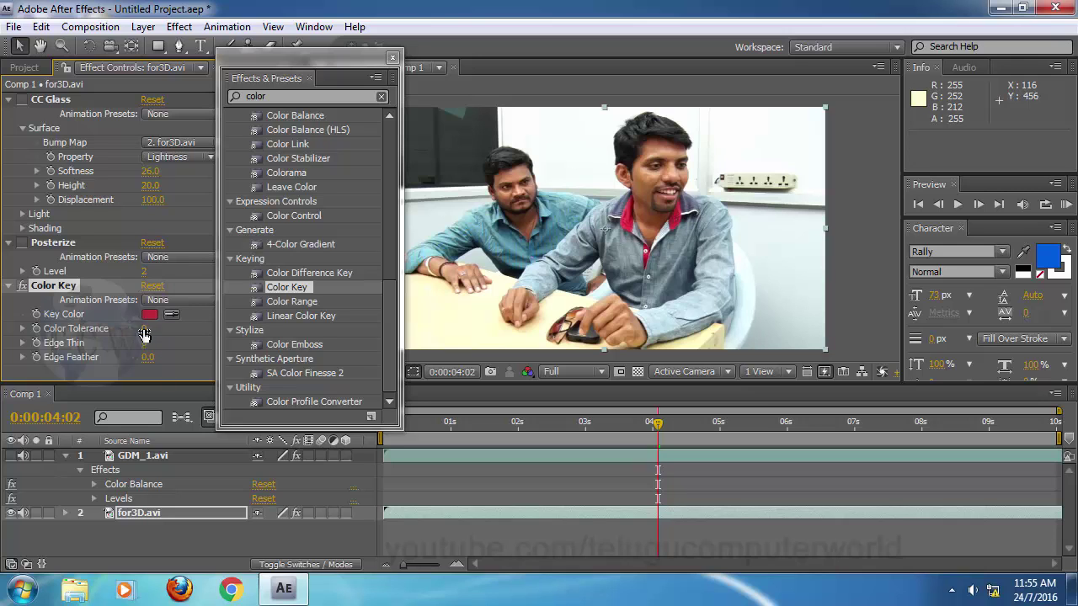
mouse_move(145, 334)
left_mouse_down()
mouse_move(215, 324)
mouse_move(143, 347)
left_mouse_up()
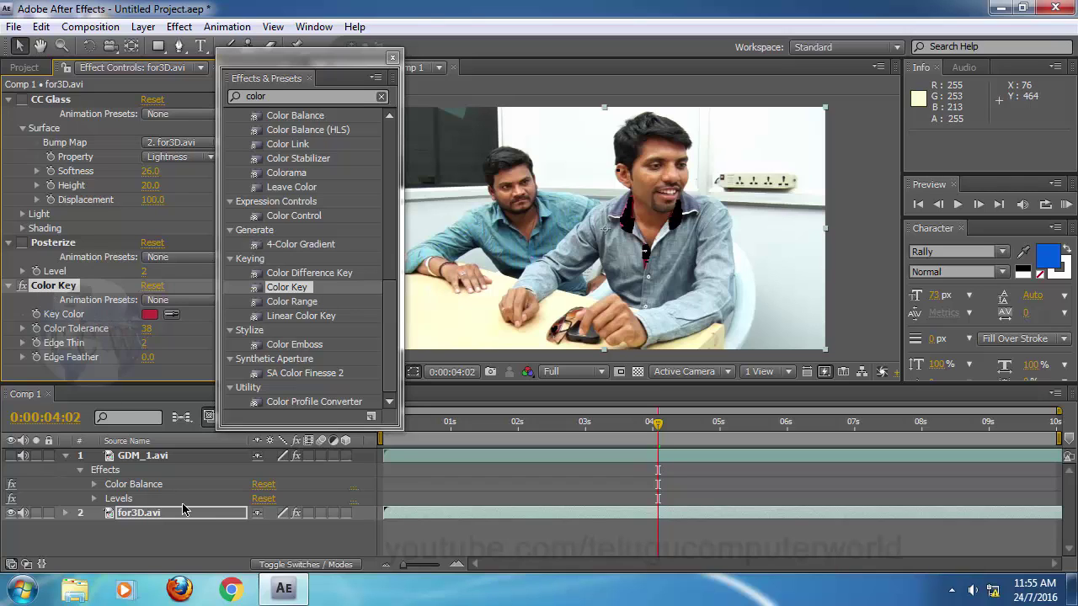
Step: Reveal the effects of the for3D.avi layer in the timeline and delete Color Key from it
left_click(124, 520)
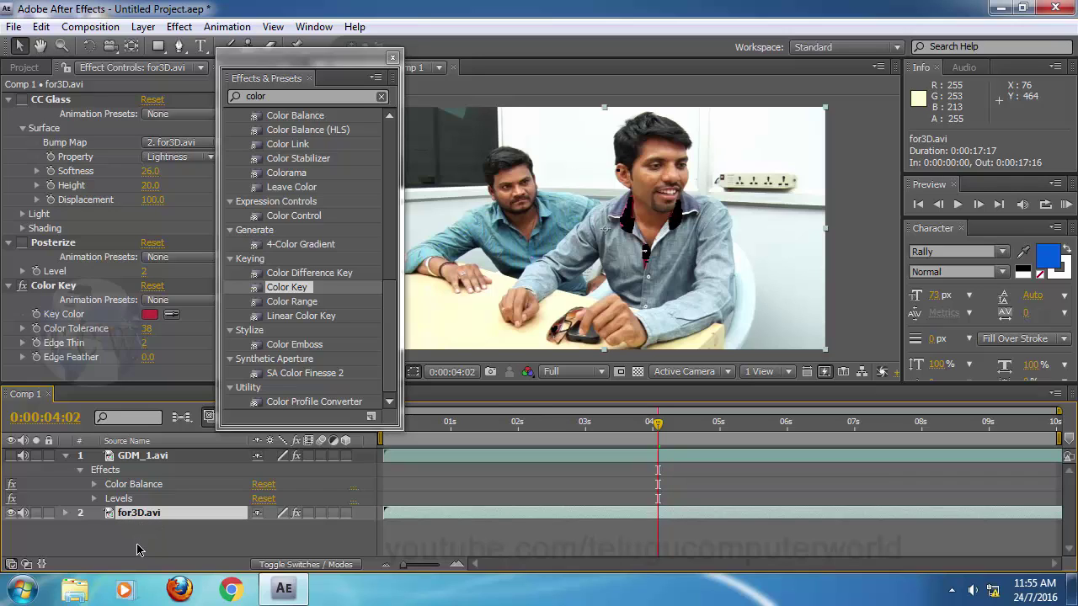
key("e")
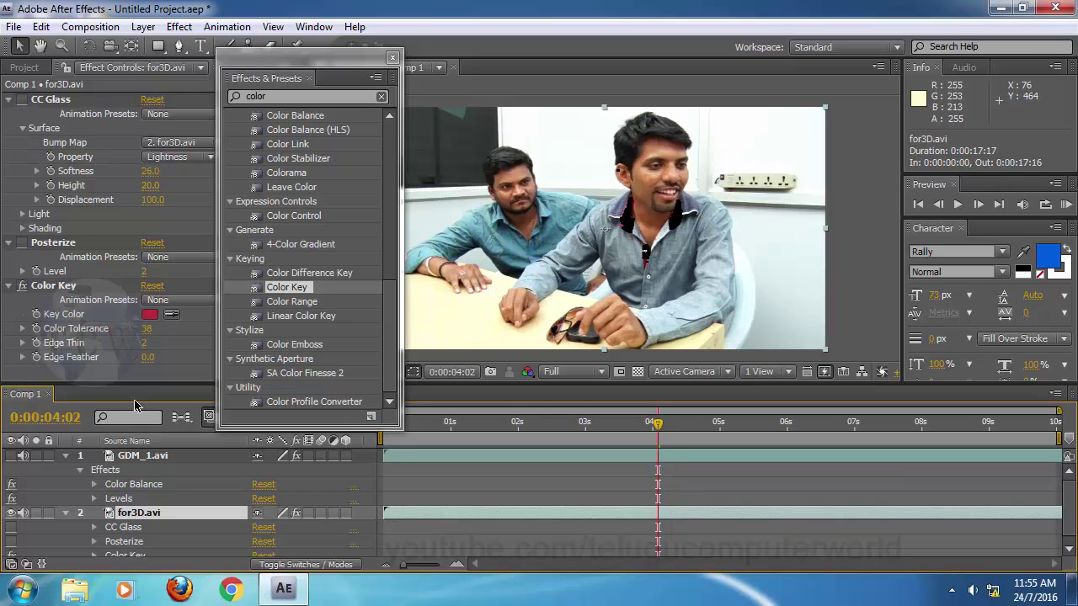
left_click_drag(152, 386, 154, 330)
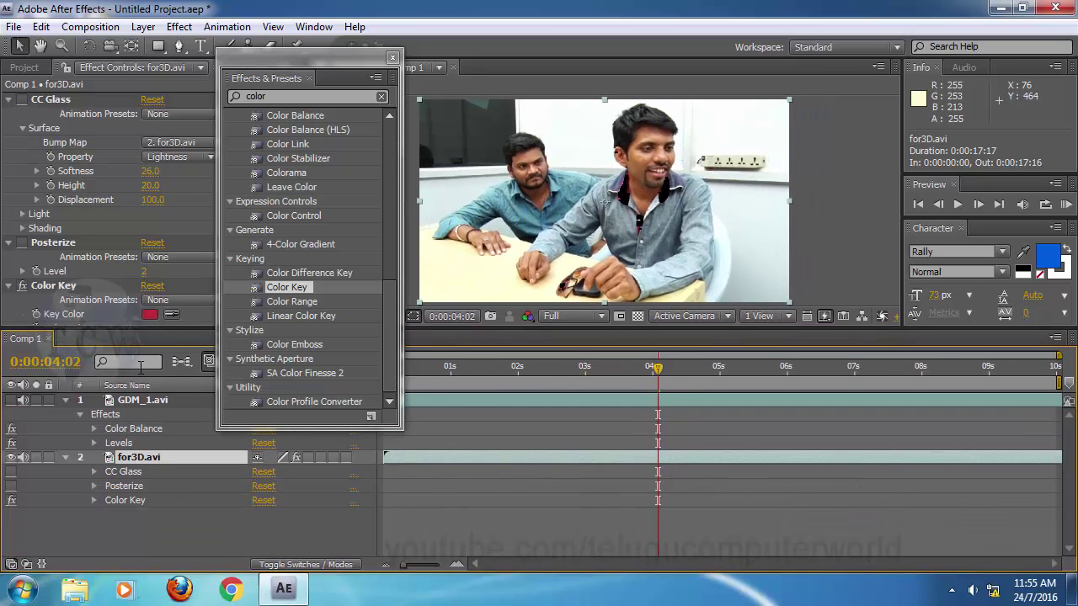
left_click(135, 505)
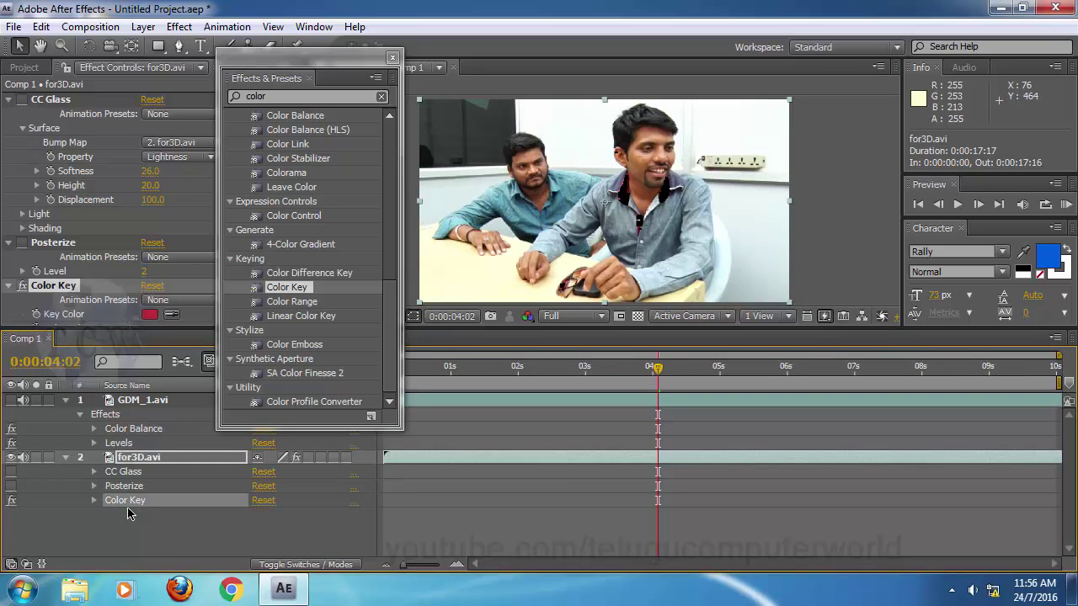
key("Delete")
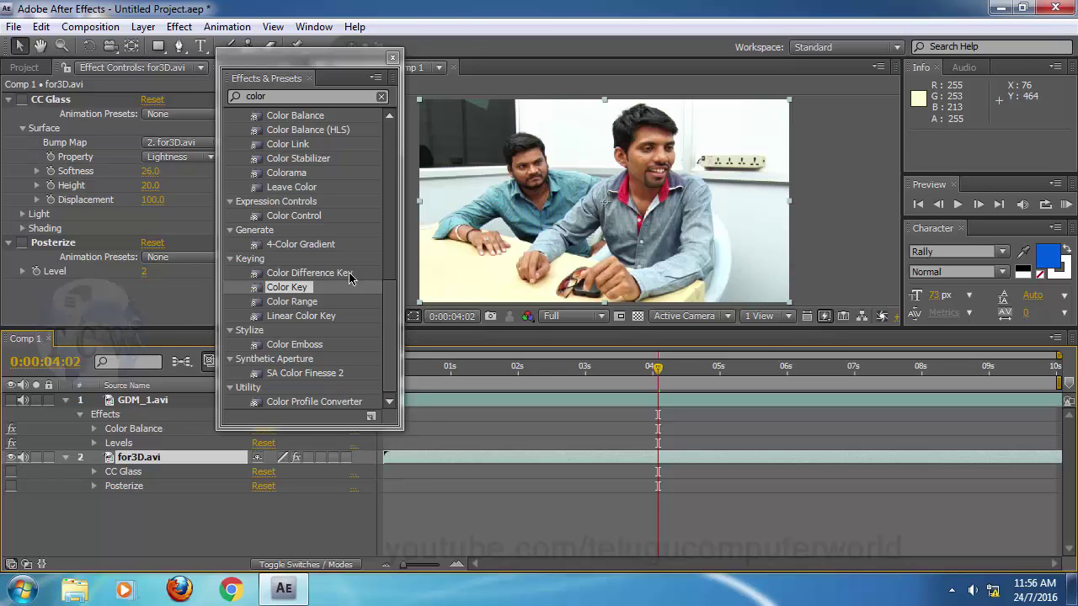
Step: Try the "3D Rain...s & Colors" 3D Text preset on the for3D.avi layer and undo applying it
left_click_drag(389, 371, 385, 207)
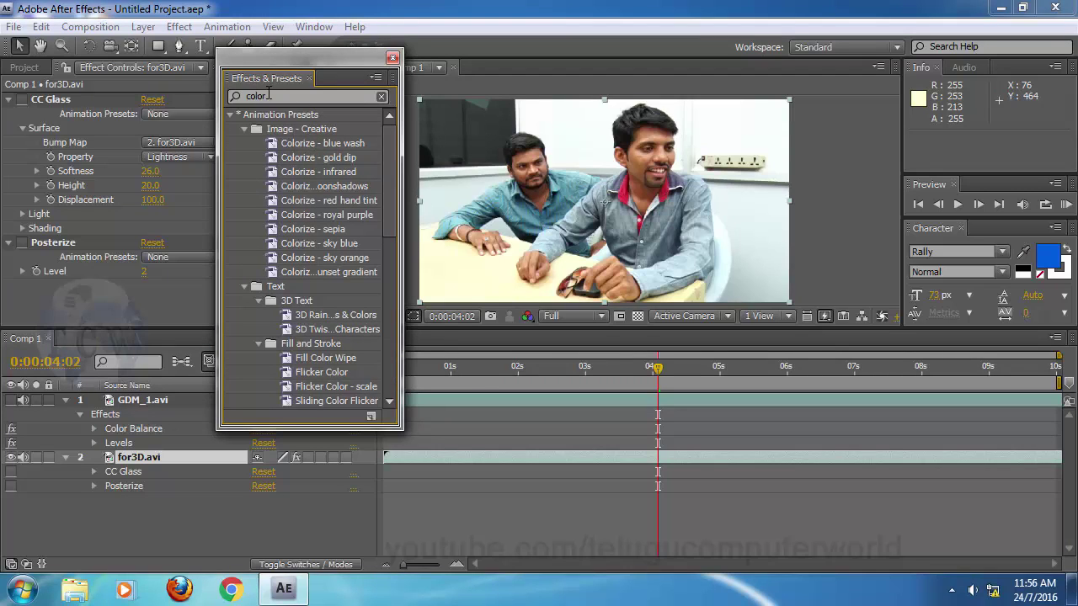
left_click(271, 96)
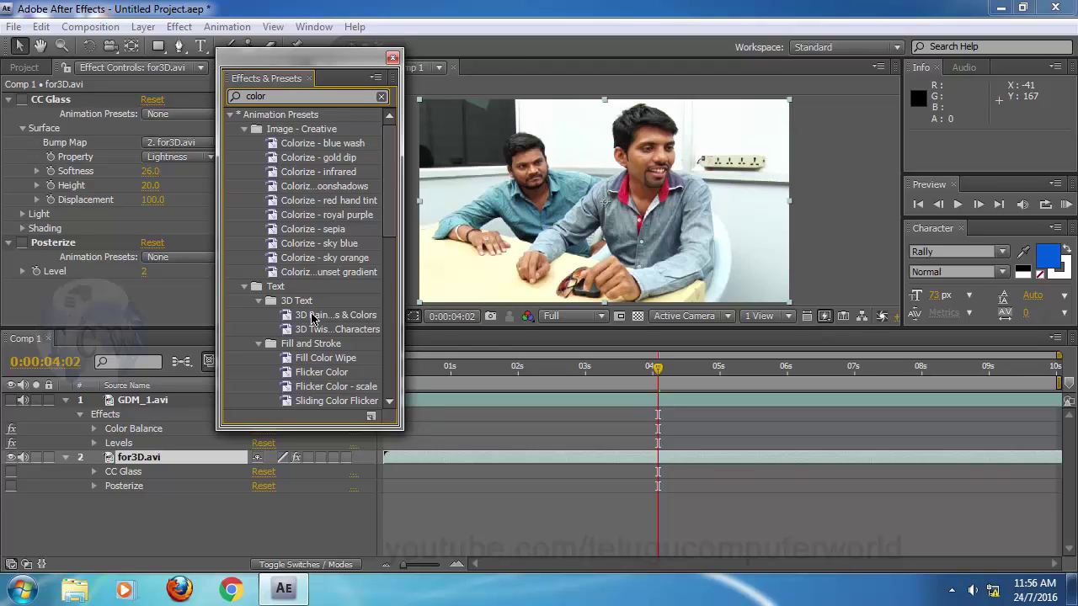
left_click_drag(311, 315, 163, 457)
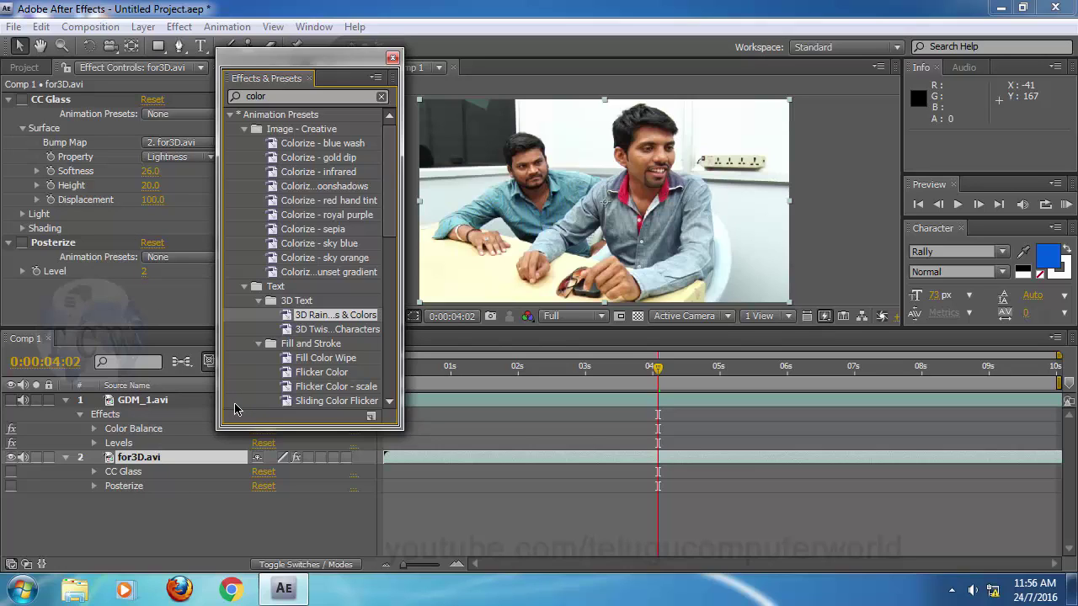
key("ctrl+z")
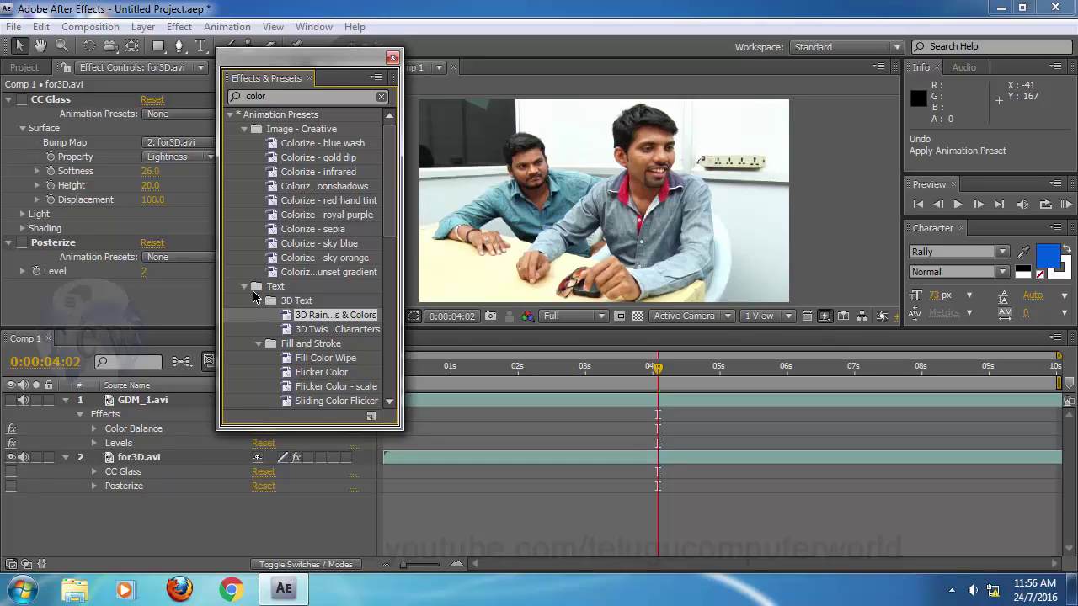
Step: Replace the effects search with "sno" and apply the CC Snow simulation effect to the for3D.avi footage
left_click(243, 288)
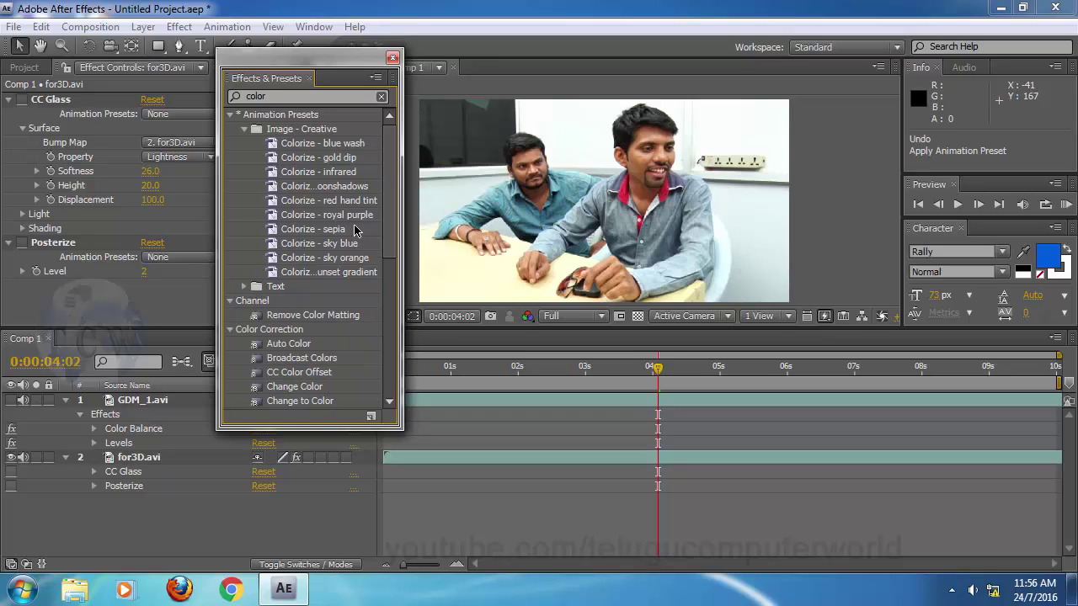
left_click_drag(389, 206, 345, 190)
left_click(287, 97)
key("BackSpace")
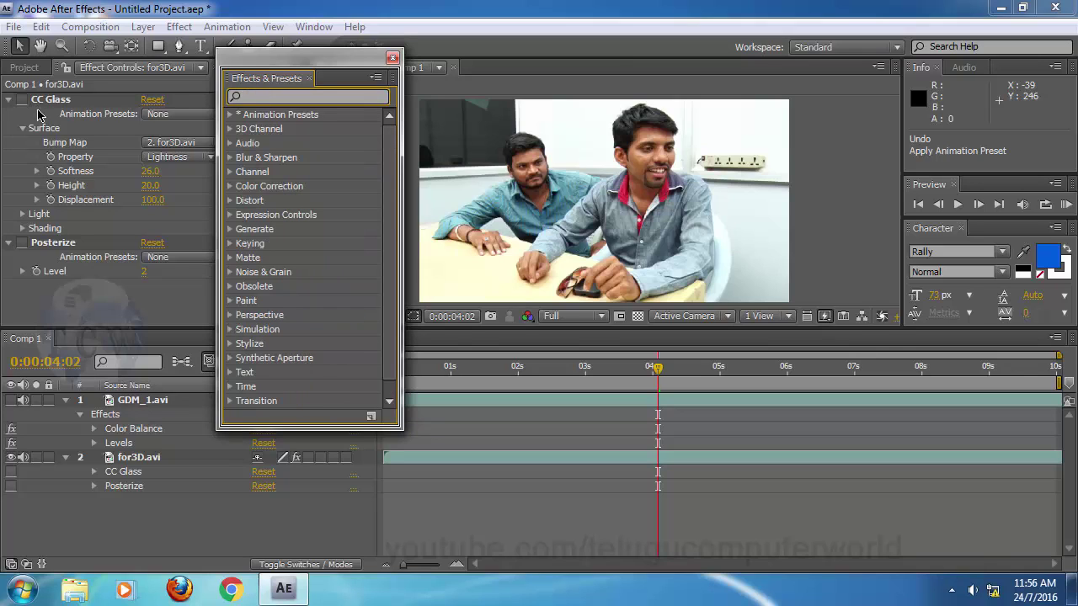
type("sno")
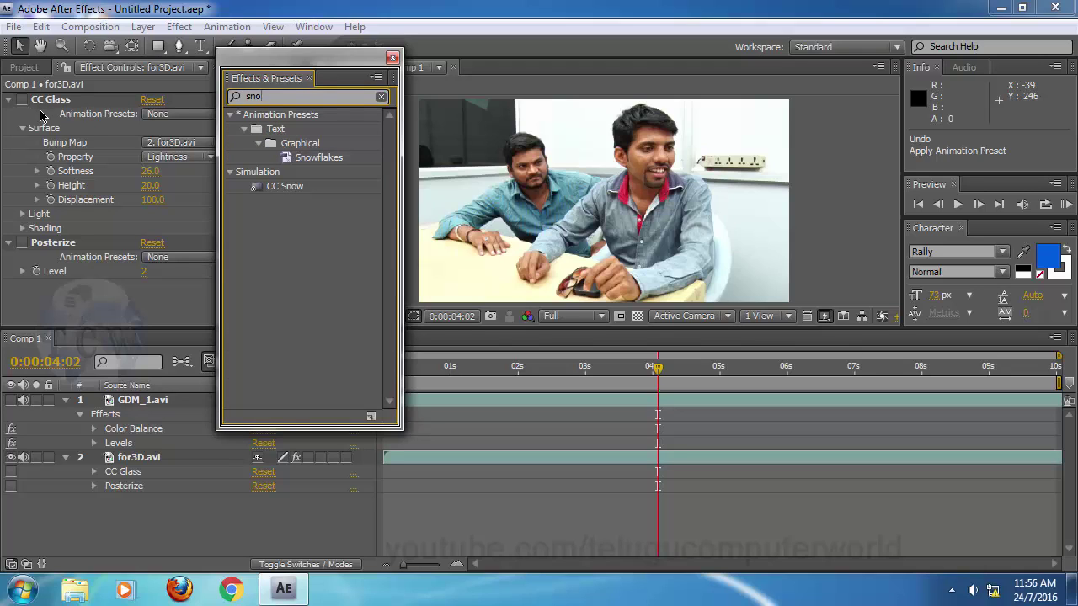
left_click(278, 189)
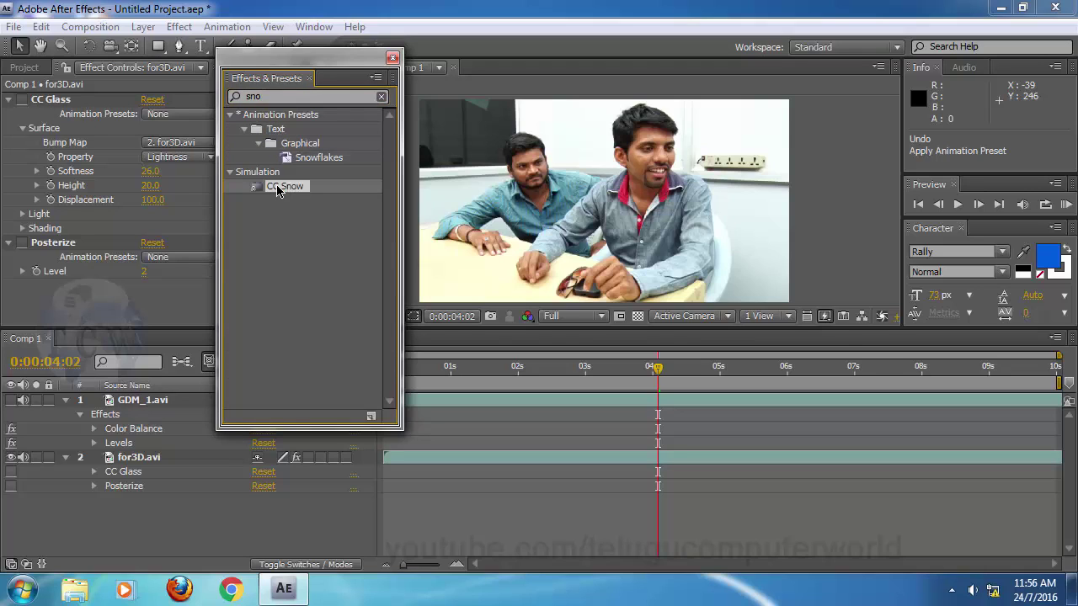
left_click_drag(277, 189, 578, 198)
Step: Preview the CC Snow effect on the for3D.avi footage from the start of the composition
left_click_drag(627, 382, 387, 381)
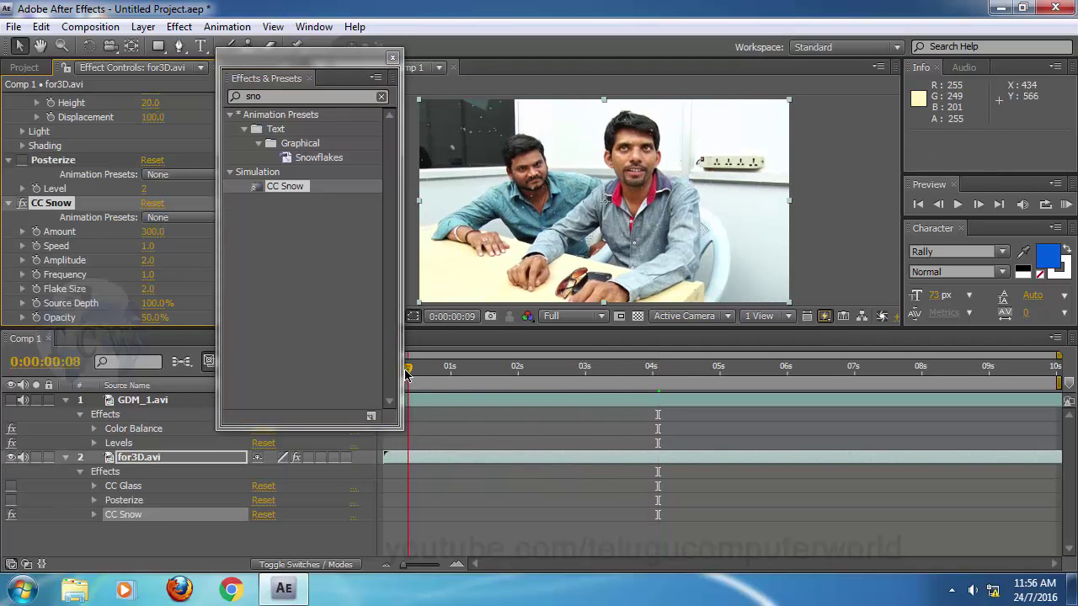
key("space")
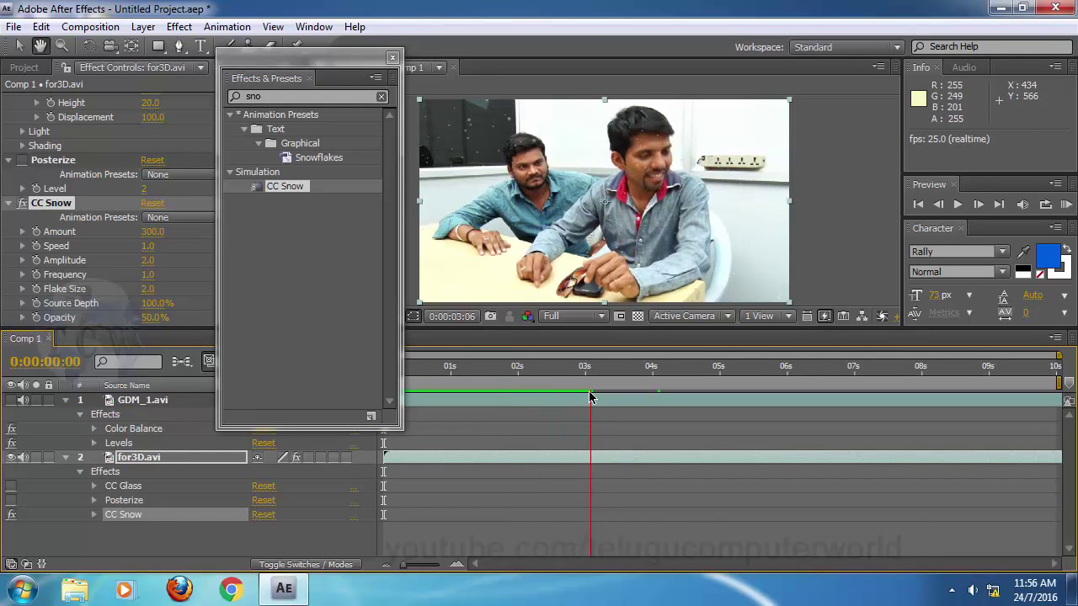
key("space")
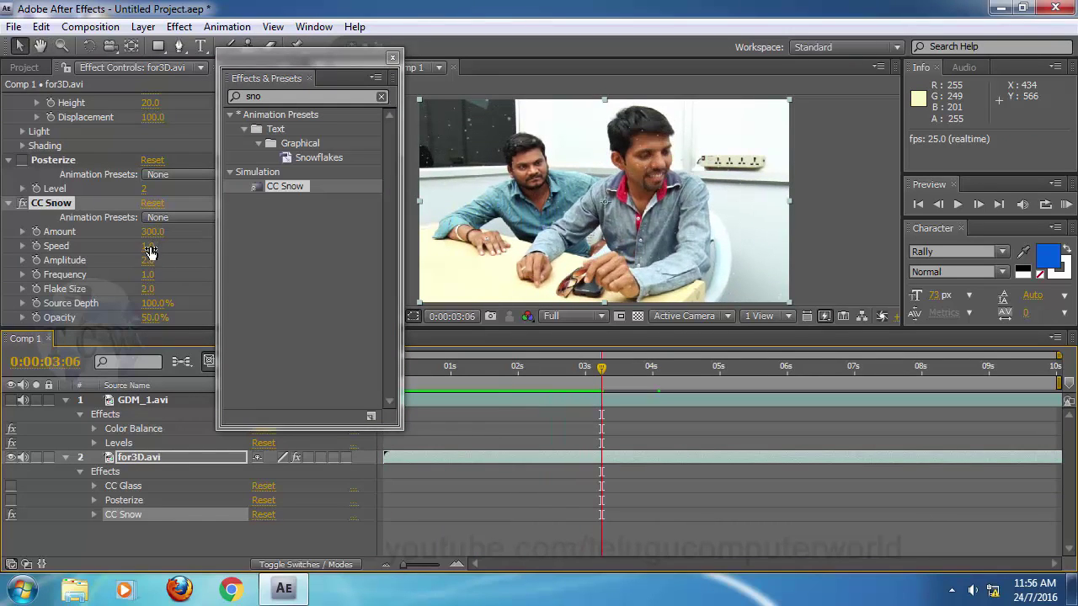
Step: Set CC Snow's Speed to 1.2, Amount to 430, Amplitude to 2.3, Flake Size to 2.3 and Frequency to 1.4, and preview the snowfall
left_click_drag(150, 249, 161, 244)
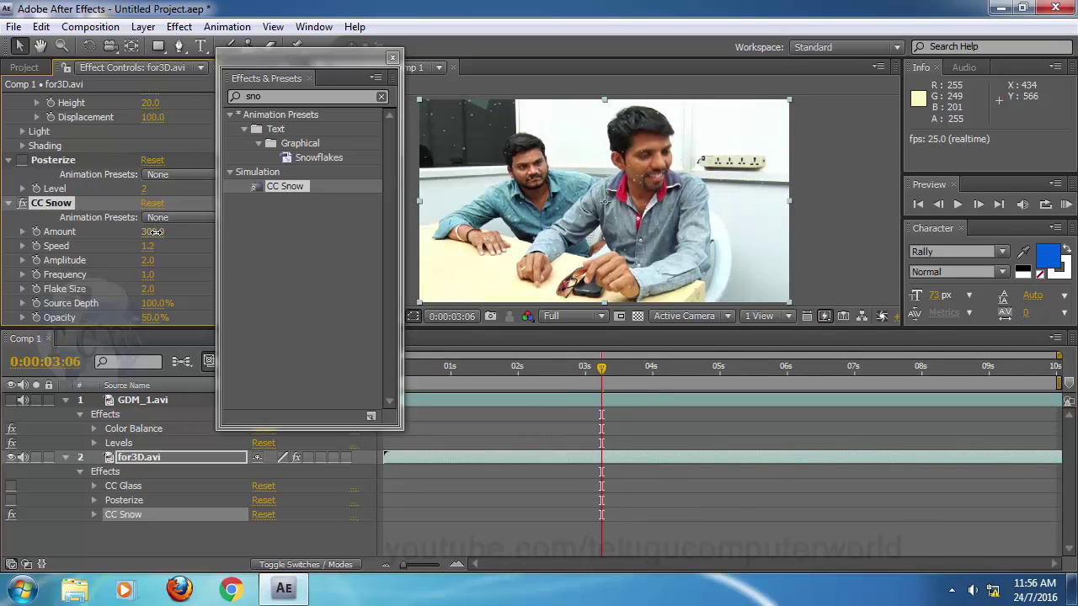
left_click_drag(149, 232, 162, 232)
left_click_drag(149, 261, 152, 260)
left_click_drag(150, 289, 159, 288)
left_click_drag(145, 274, 158, 272)
left_click(494, 367)
key("space")
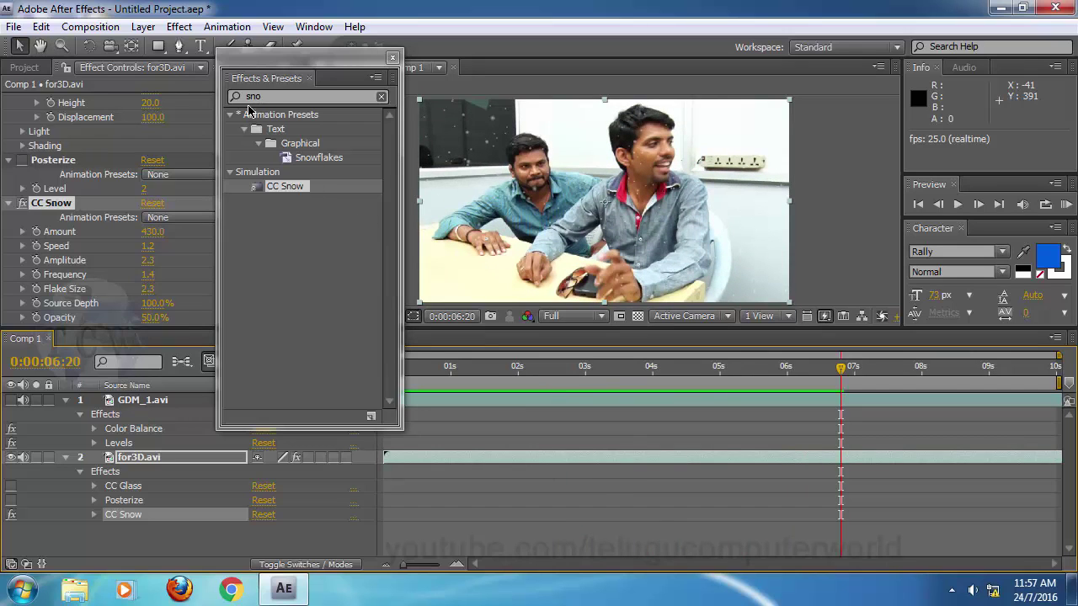
Step: Clear the effects search to list all categories and search for "sno" again
left_click(275, 97)
key("BackSpace")
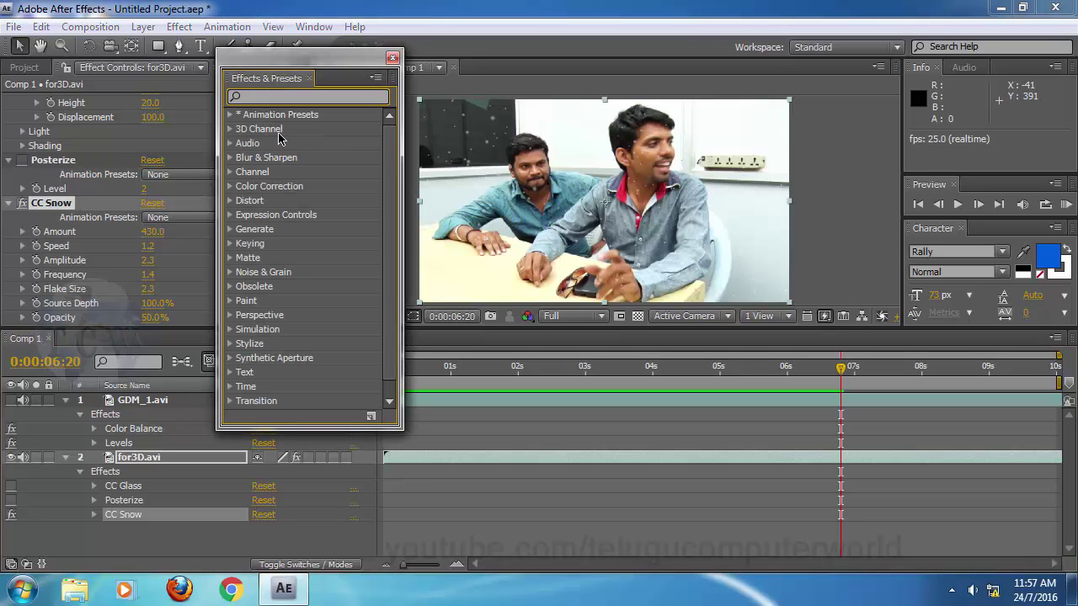
type("sno")
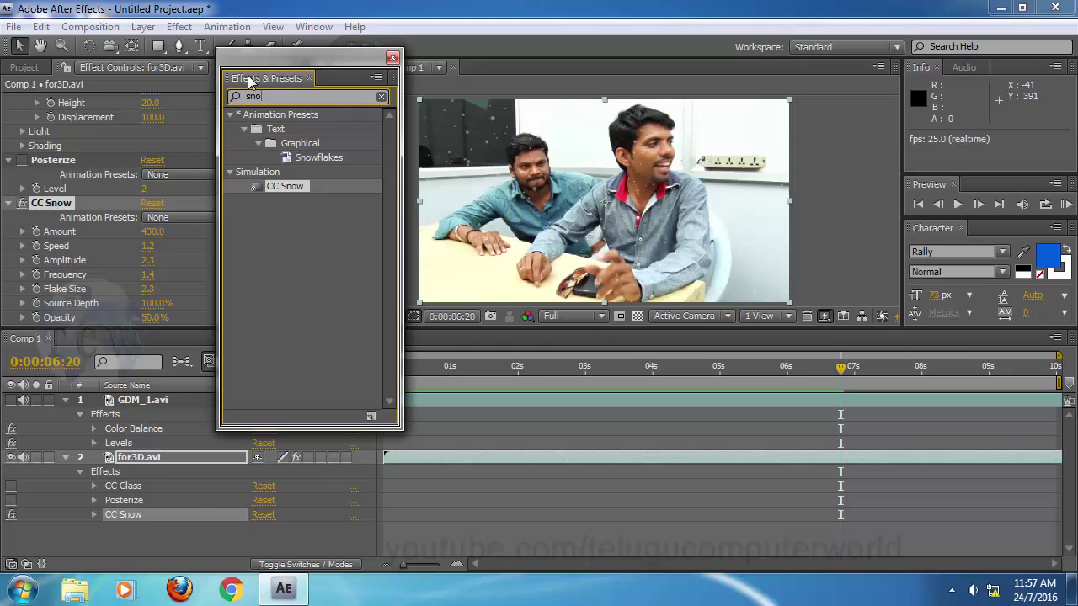
Step: Dock the floating Effects & Presets panel with the Character panel and make the area above the timeline taller
left_click_drag(232, 84, 933, 240)
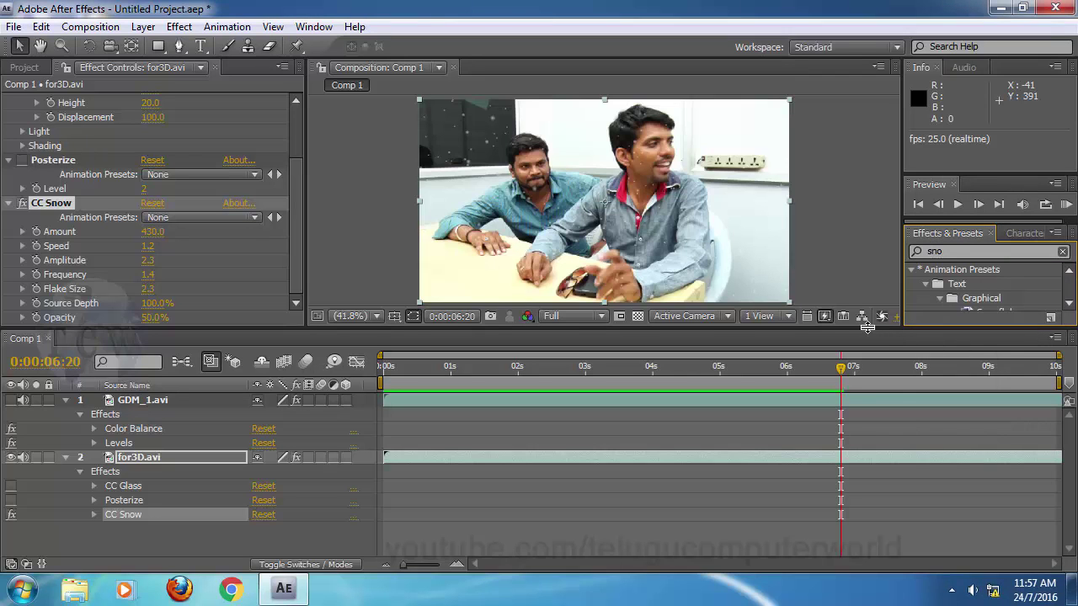
left_click_drag(871, 332, 876, 387)
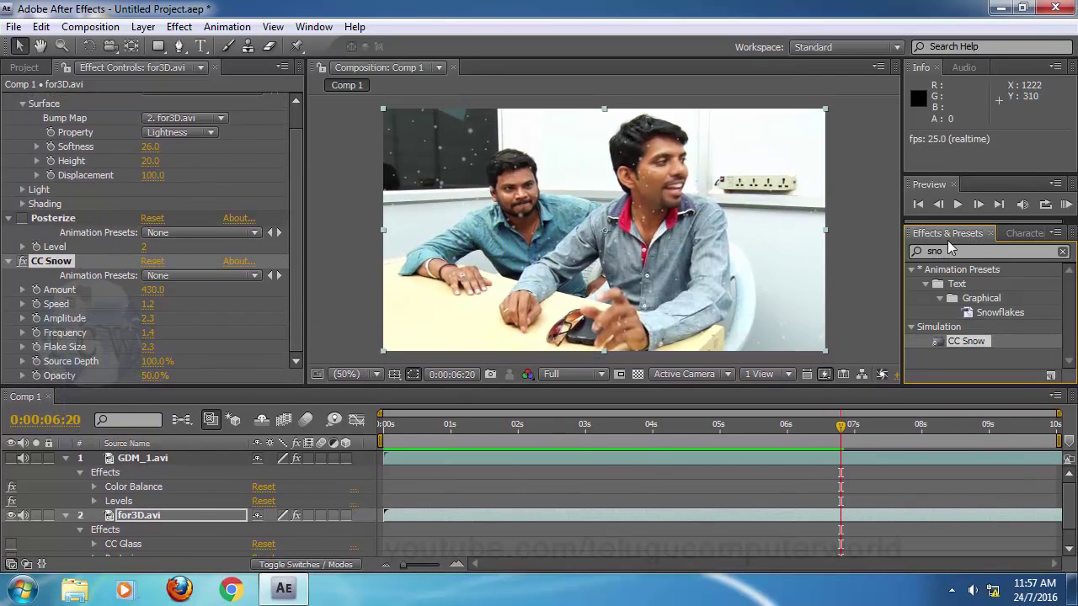
Step: Replace the effects search text with "curv" to find the Curves effect
left_click(954, 252)
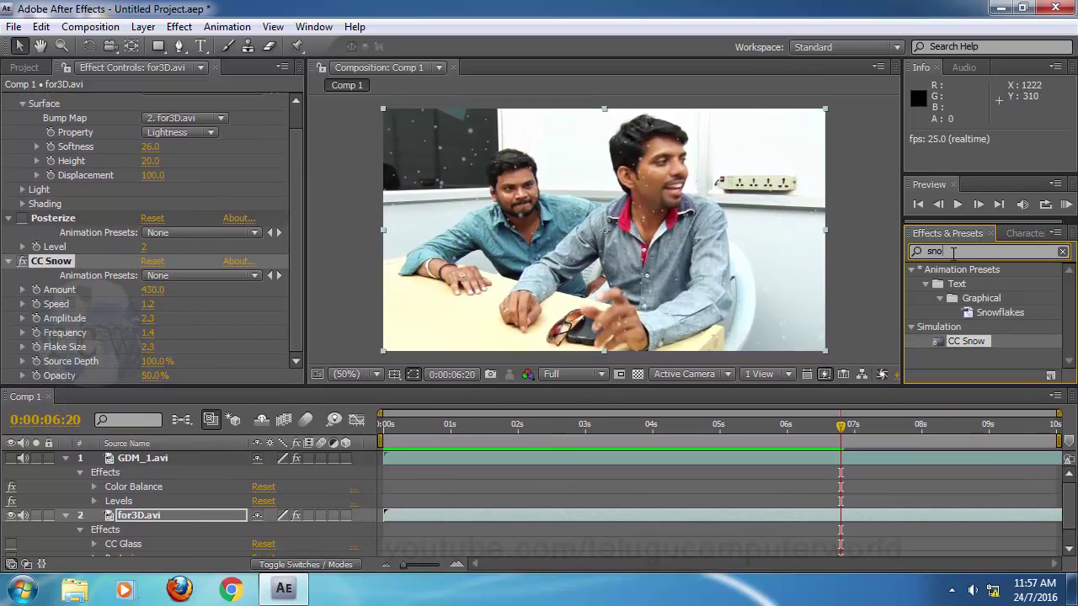
key("BackSpace")
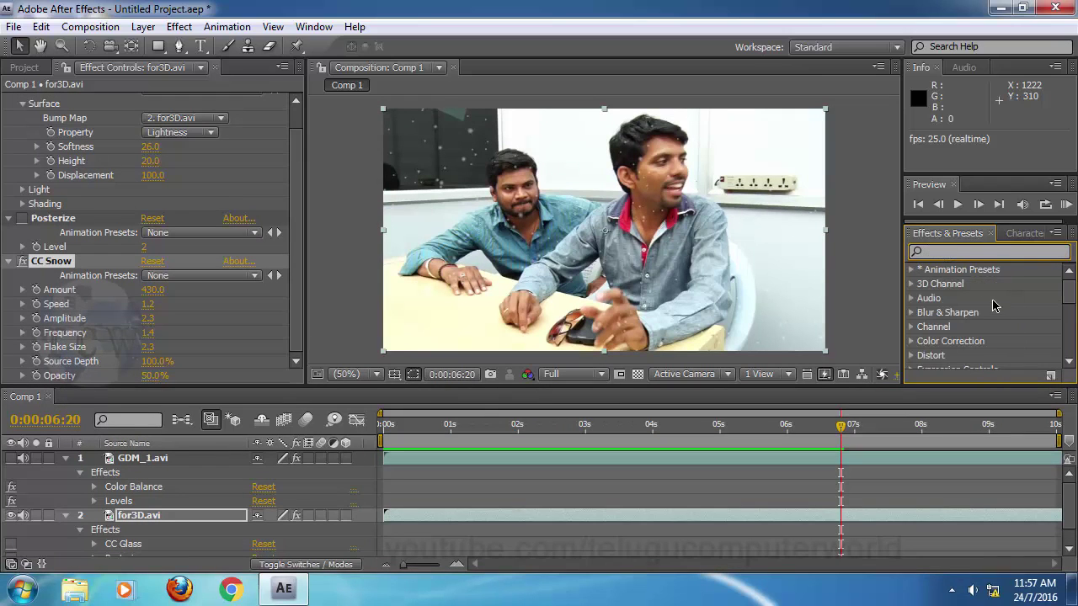
type("curv")
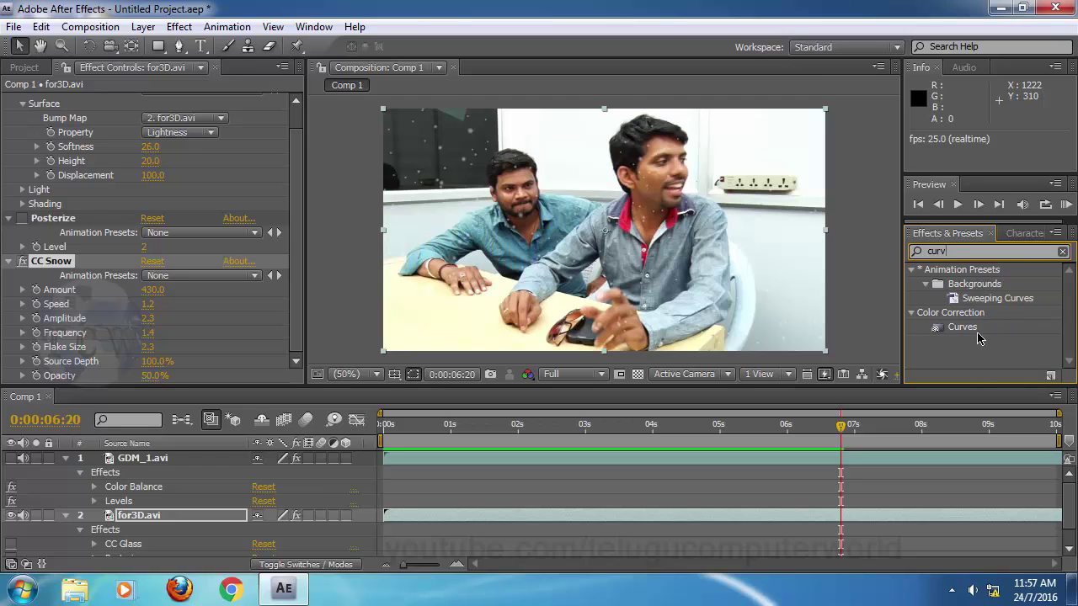
Step: Collapse the CC Snow, Posterize and CC Glass settings of the for3D.avi layer
left_click(9, 261)
left_click(8, 243)
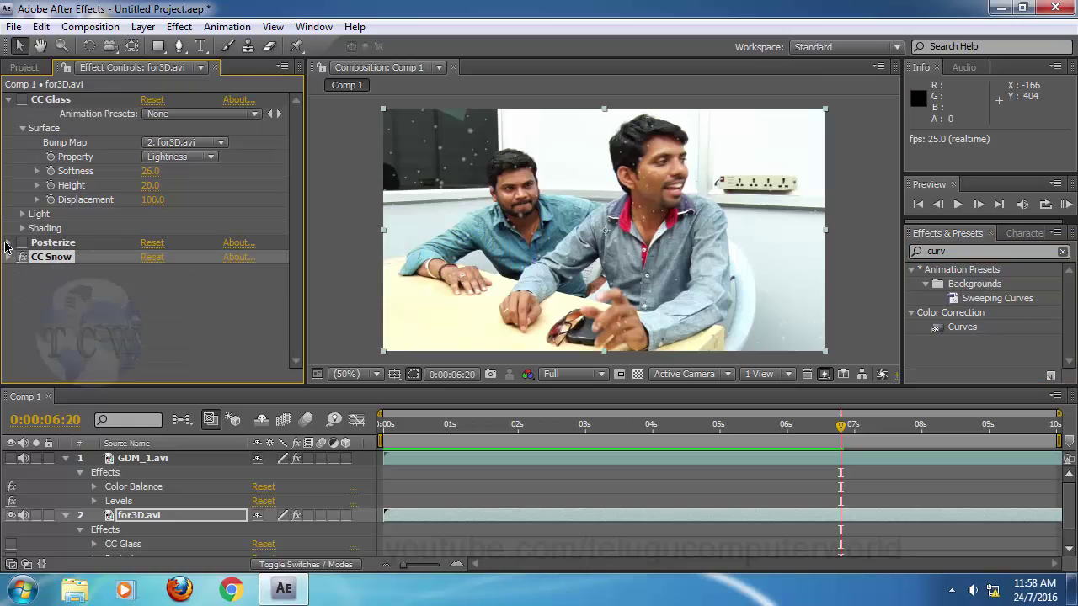
left_click(8, 99)
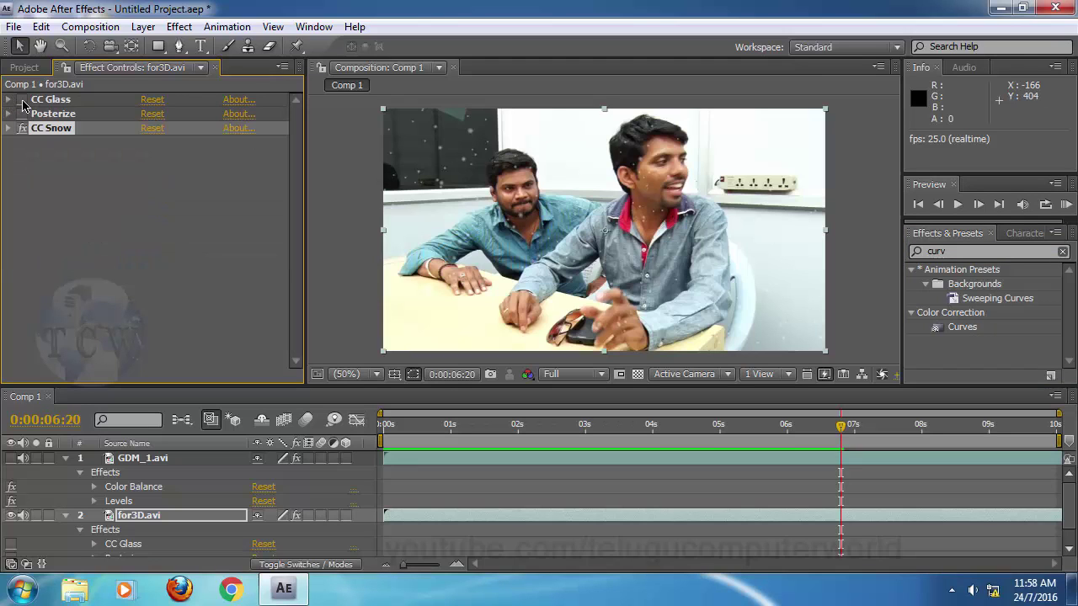
Step: Toggle CC Glass, Posterize and CC Snow one after another to compare the for3D.avi clip with and without each effect
left_click(22, 99)
left_click(22, 99)
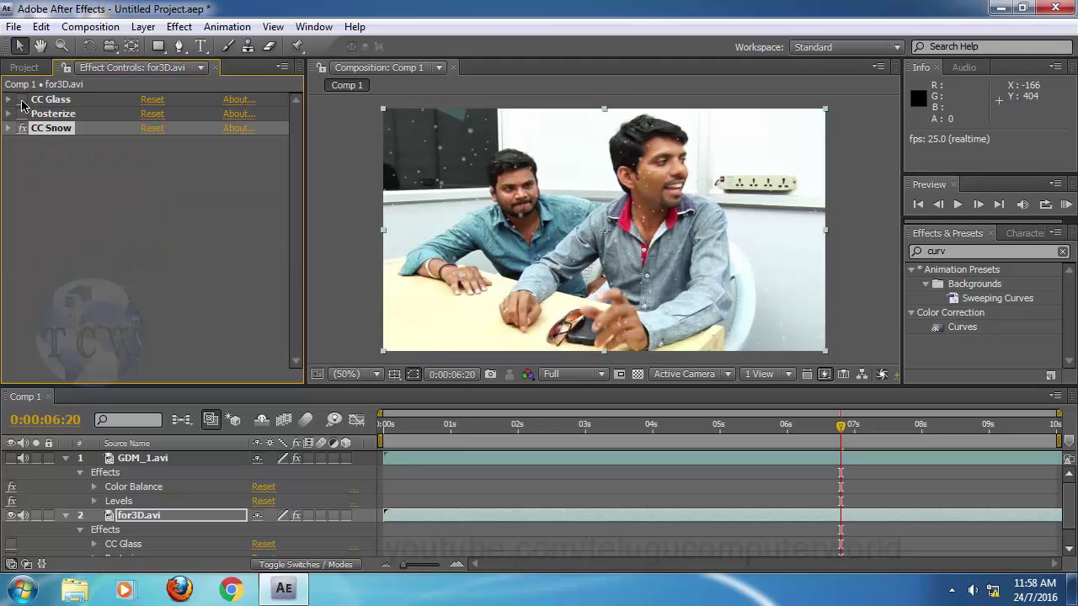
left_click(21, 114)
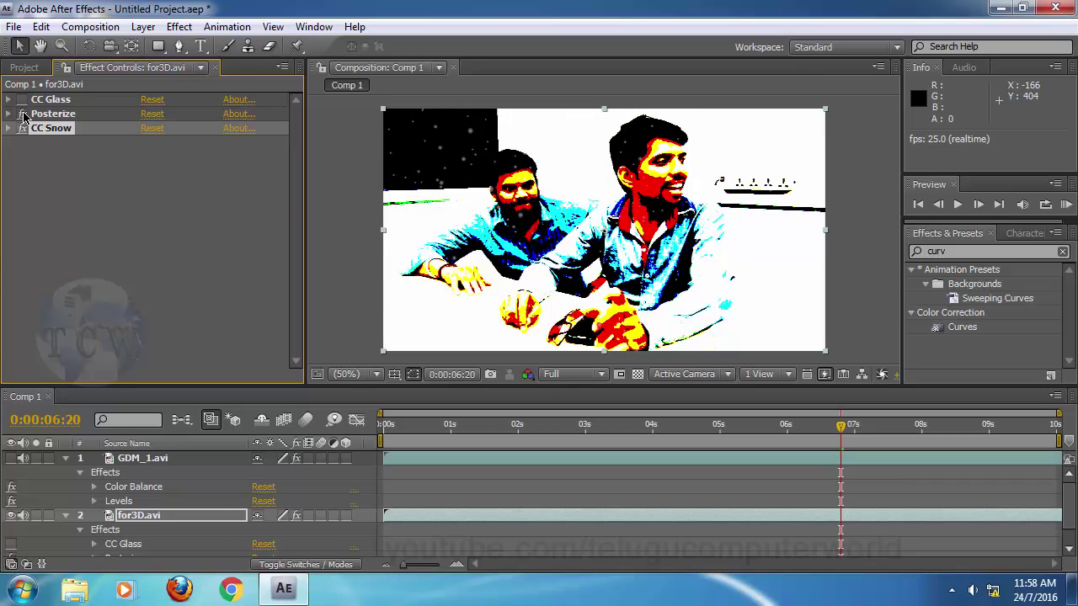
left_click(22, 114)
left_click(23, 128)
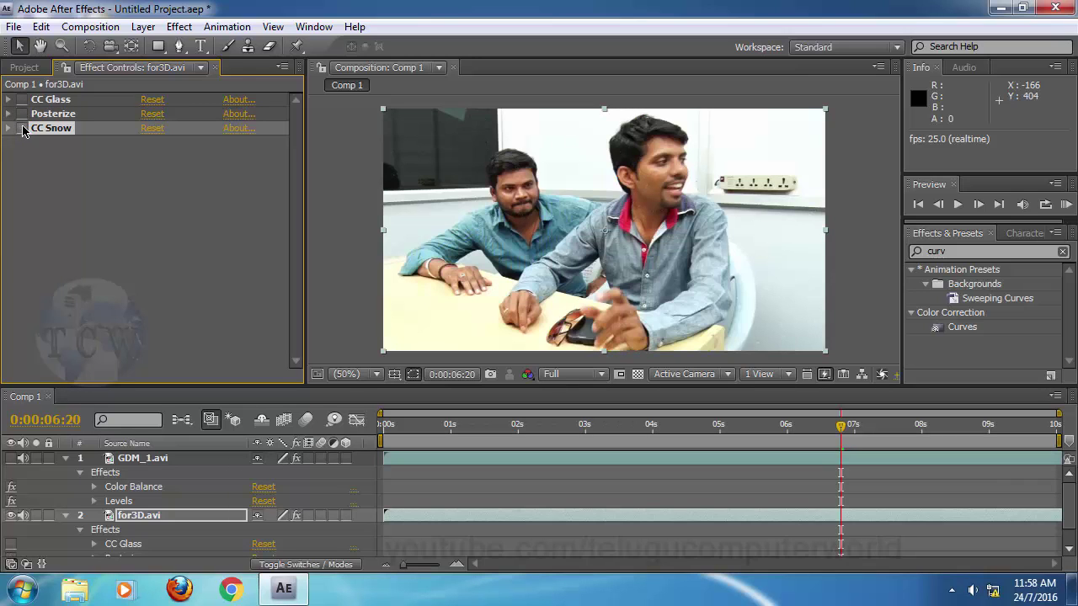
left_click(23, 128)
Step: Make the GDM_1.avi layer visible and select it to show its applied effects, and review the available effect categories
left_click(12, 458)
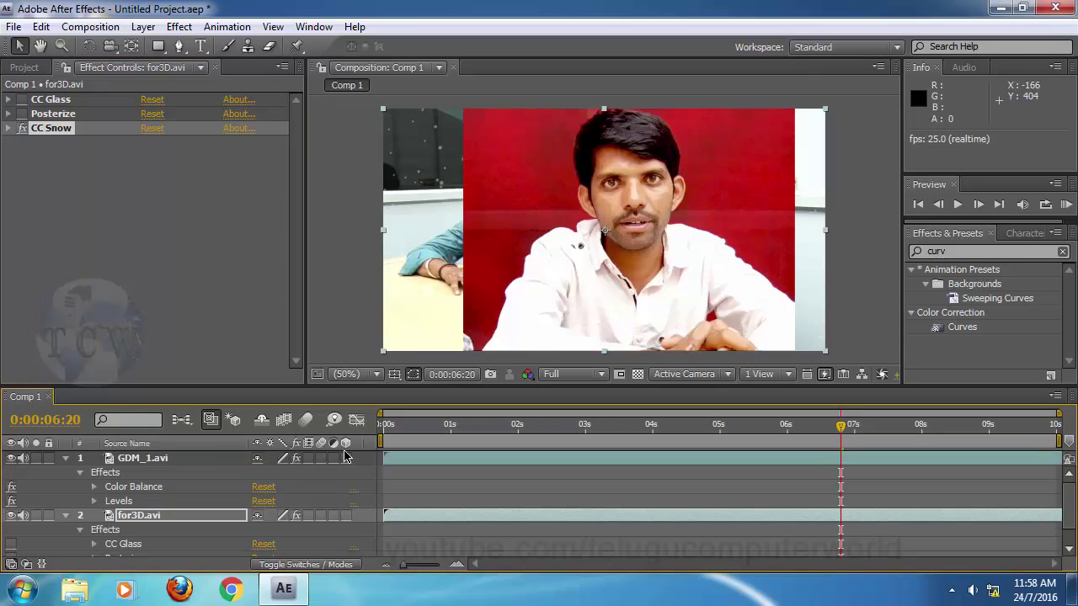
left_click(201, 461)
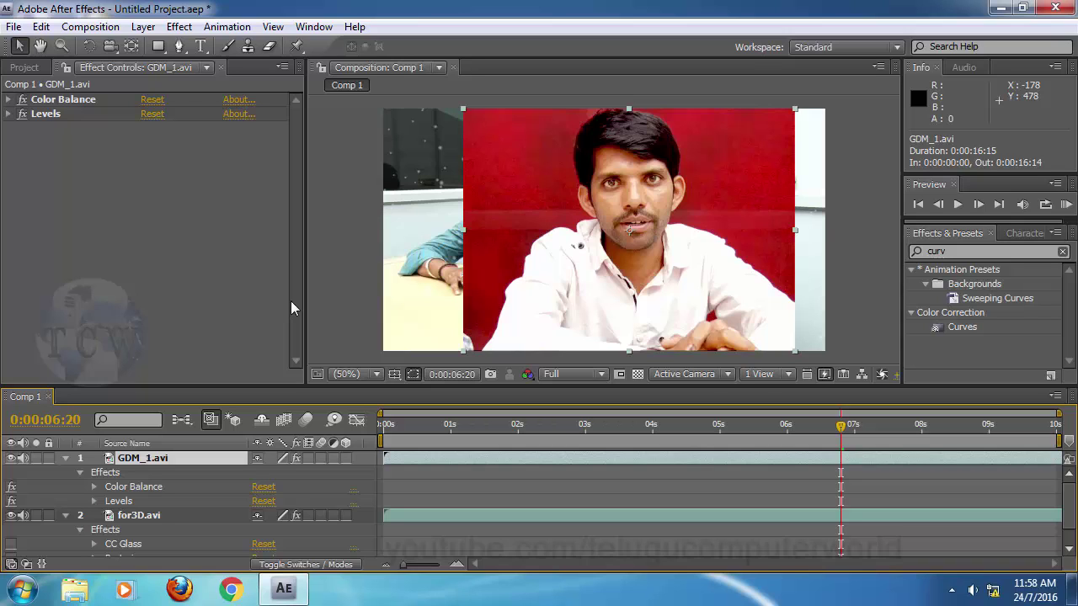
left_click(180, 26)
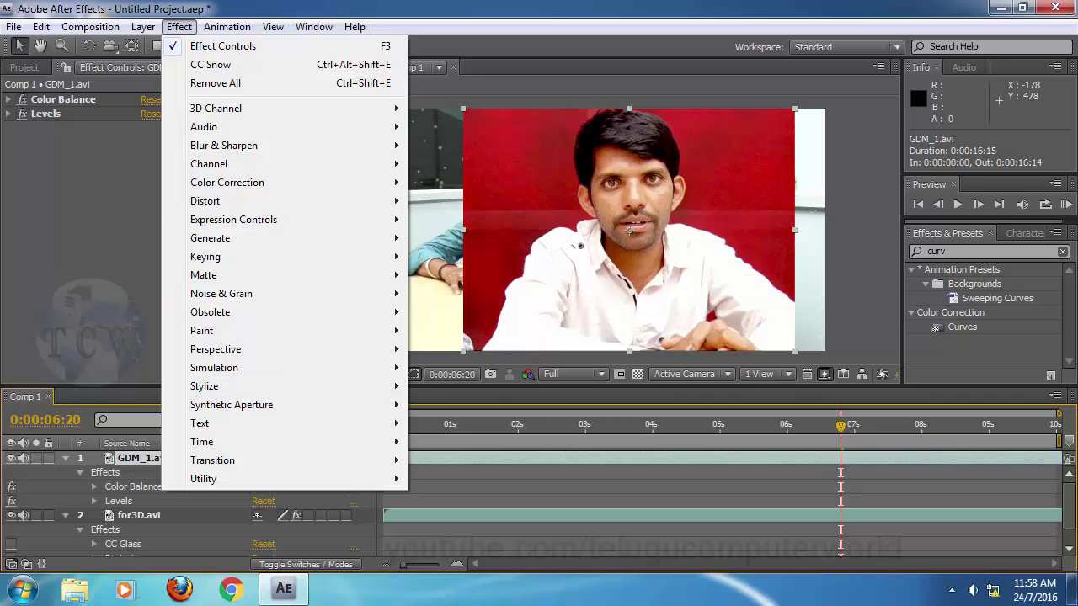
left_click(968, 241)
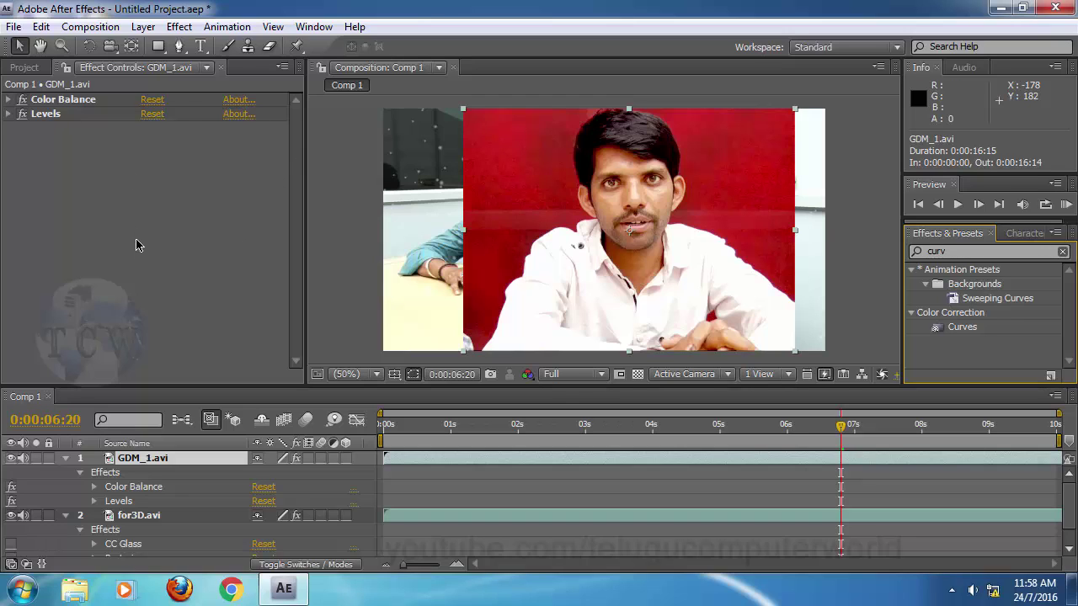
Step: Switch Levels and Color Balance off and back on to compare the GDM_1.avi clip before and after colour correction
left_click(23, 114)
left_click(22, 100)
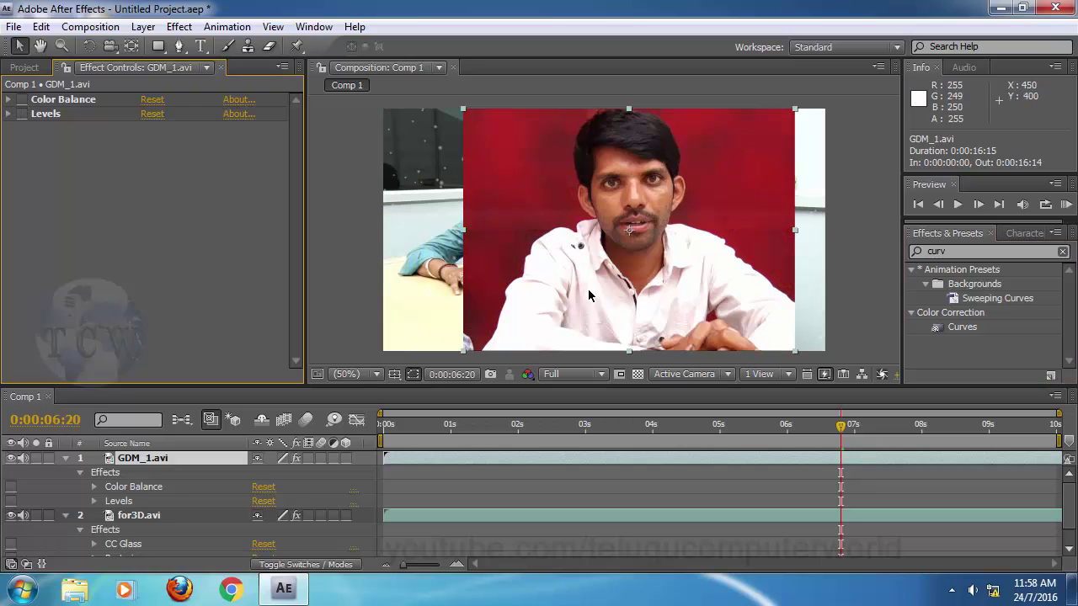
left_click(23, 100)
left_click(22, 114)
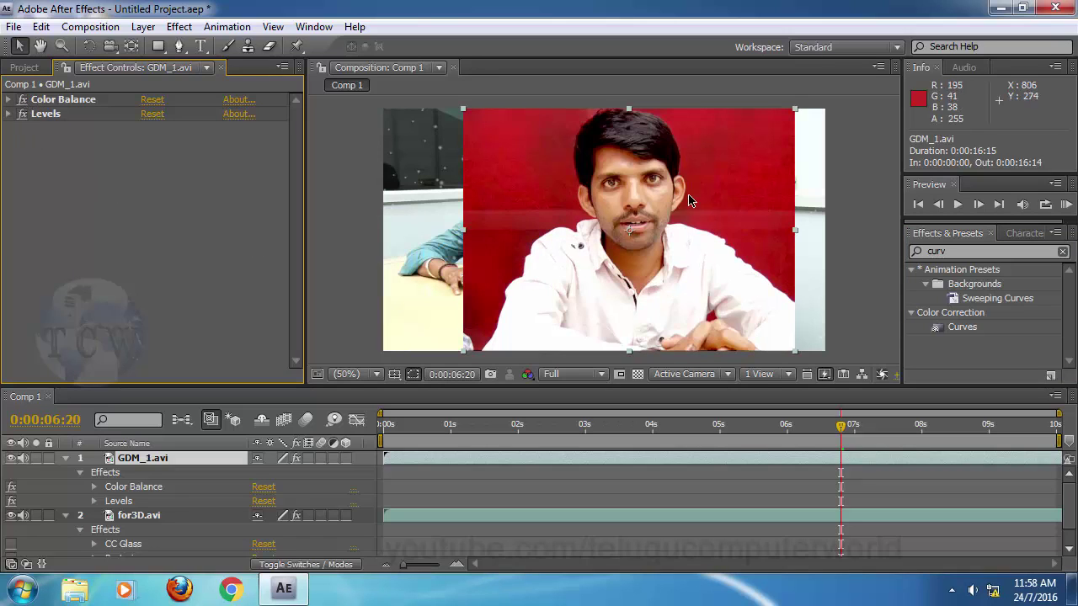